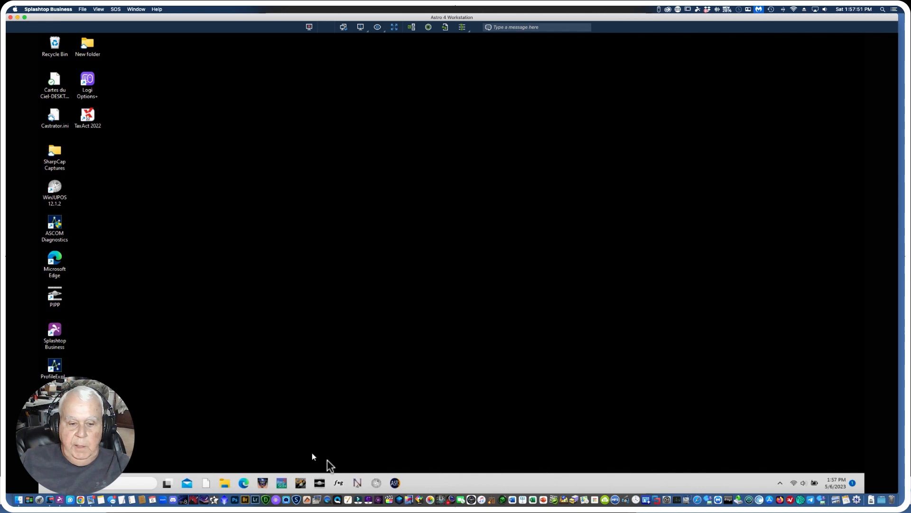
Launch AutoStakkert and bring up its dialog for opening a video file.
left_click(394, 483)
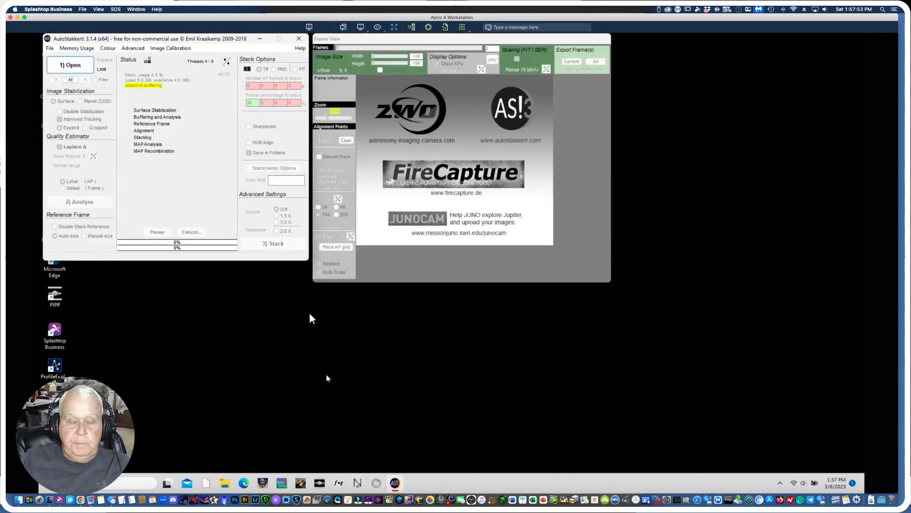
left_click(76, 68)
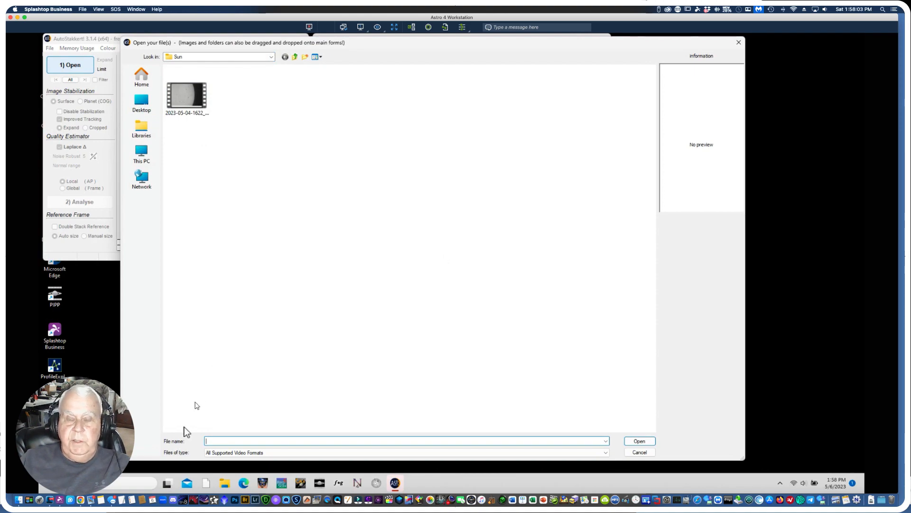
Switch to Chrome and look over the Night Sky Imaging channel's regular videos and its live streams.
left_click(80, 499)
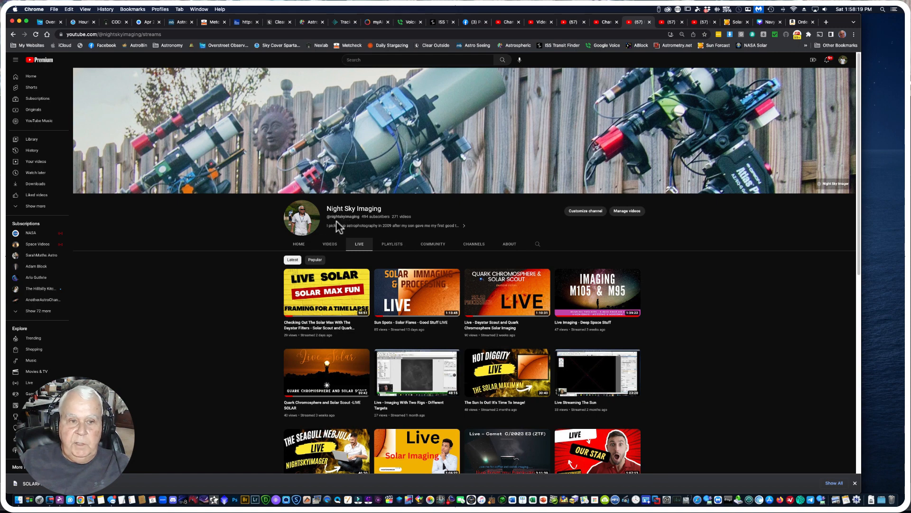
mouse_move(362, 295)
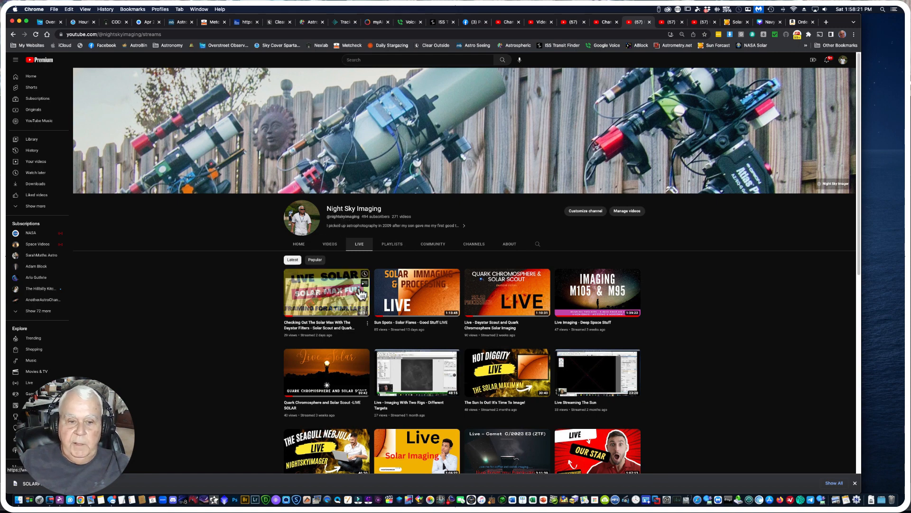
left_click(330, 244)
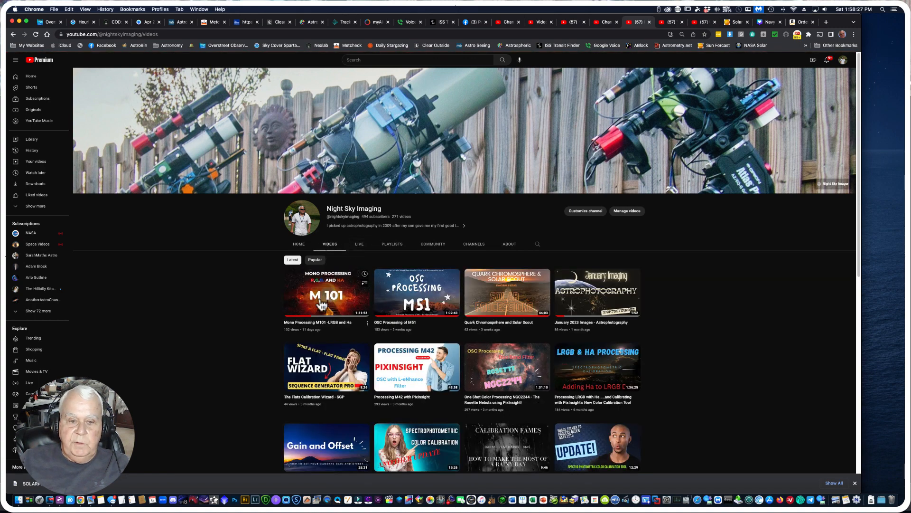
mouse_move(326, 290)
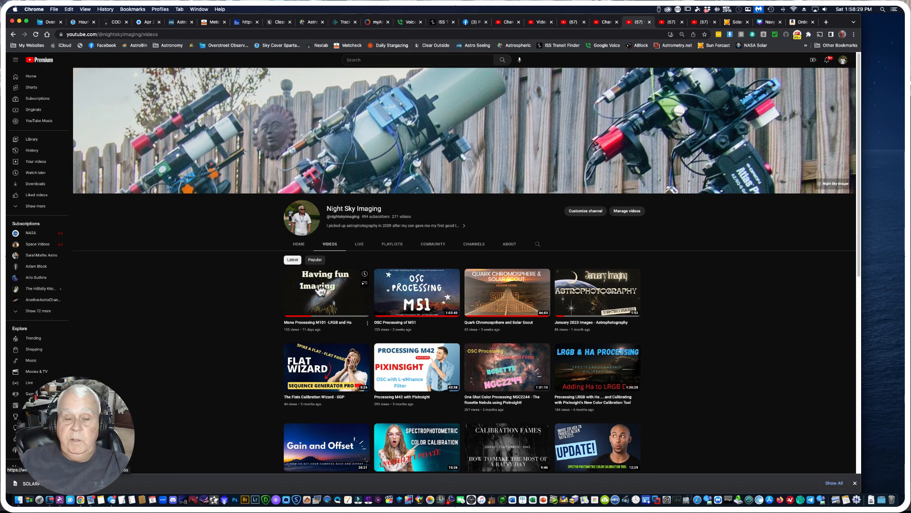
left_click(359, 246)
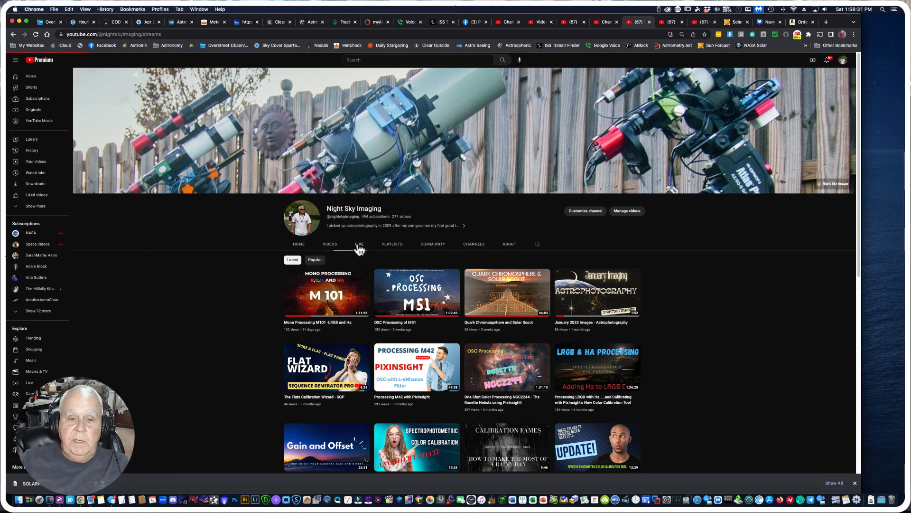
mouse_move(302, 295)
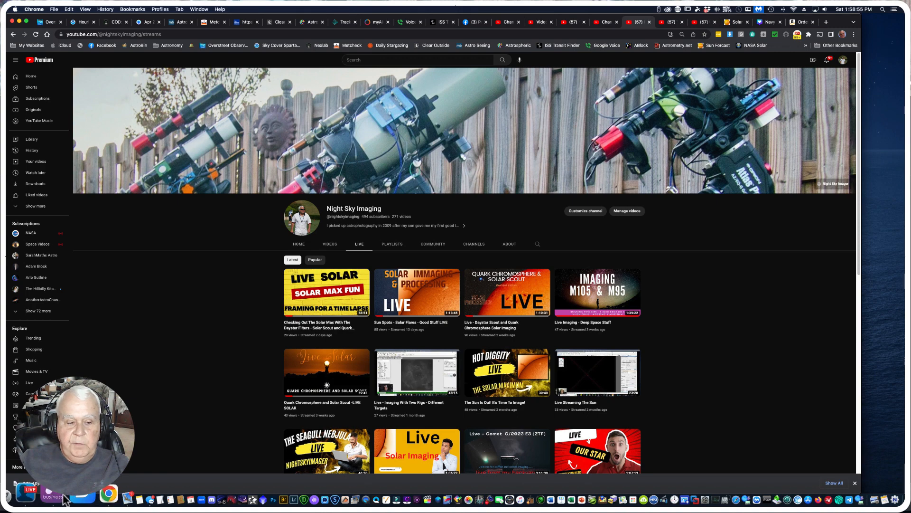
left_click(61, 496)
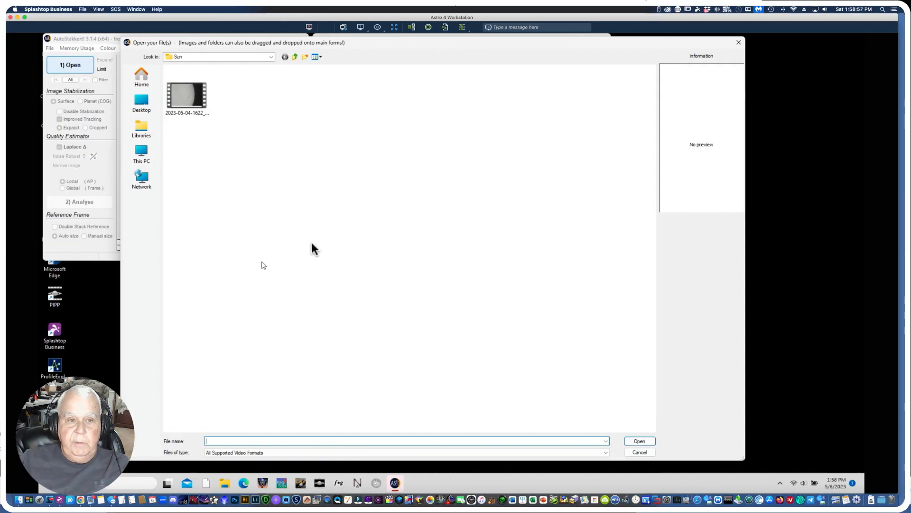
left_click(272, 56)
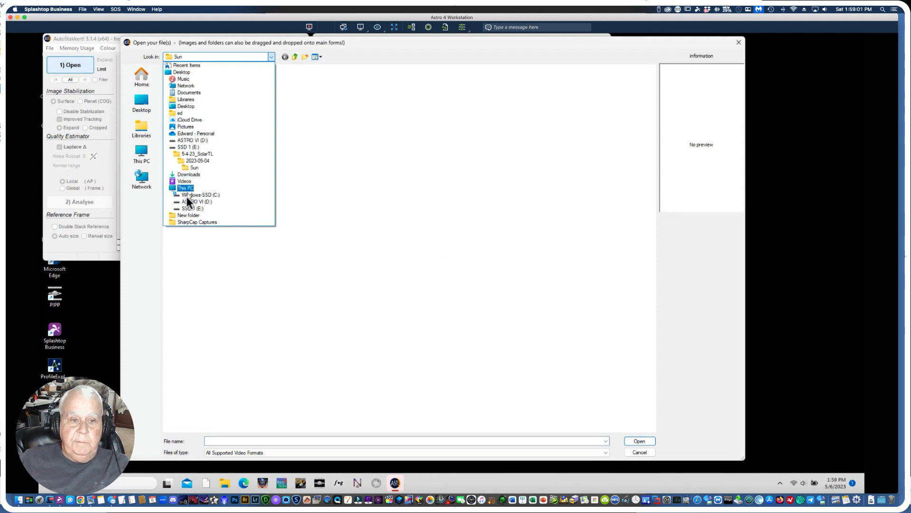
left_click(189, 210)
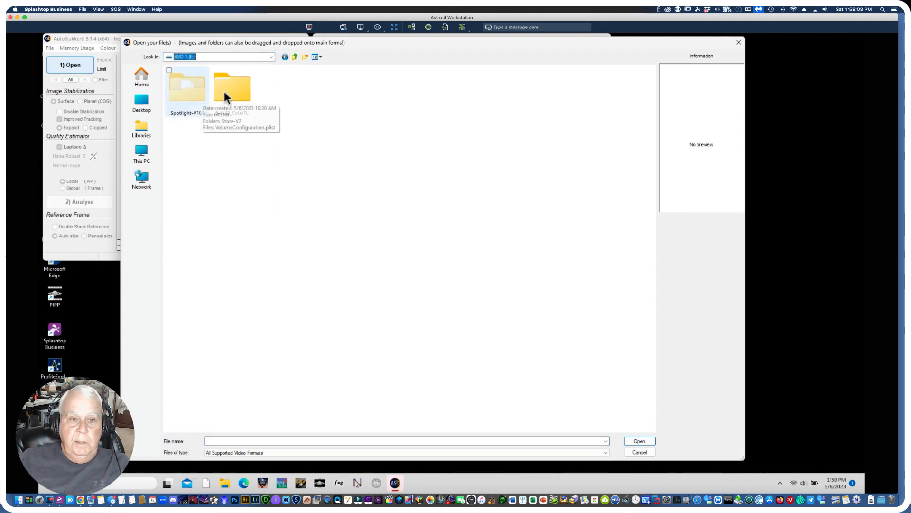
double_click(224, 91)
double_click(183, 77)
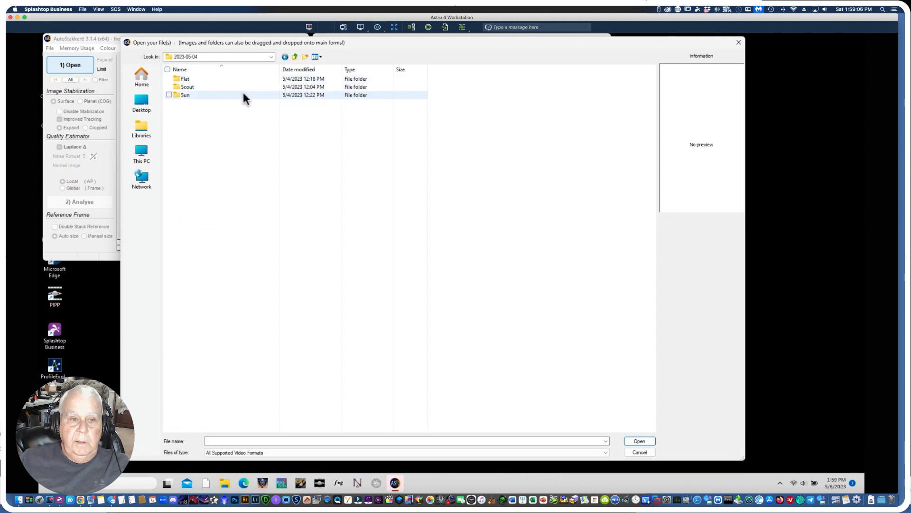
left_click(195, 88)
double_click(180, 87)
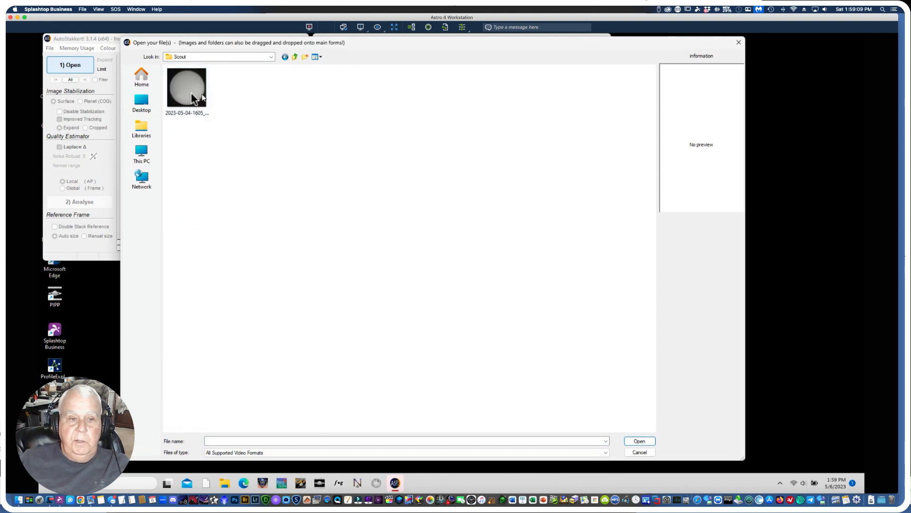
left_click(183, 87)
left_click(646, 440)
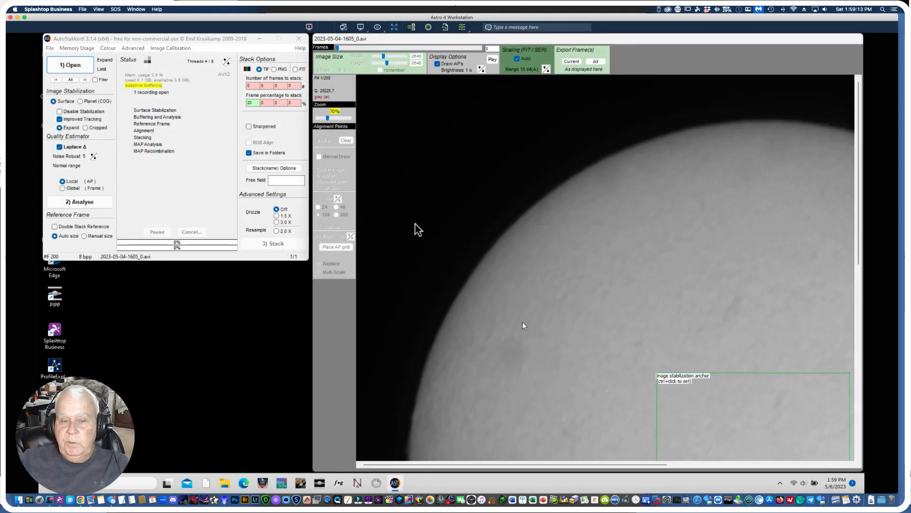
Set the frame zoom to 40% and place the image stabilization anchor over the sunspot group near the Sun's right limb.
left_click(324, 118)
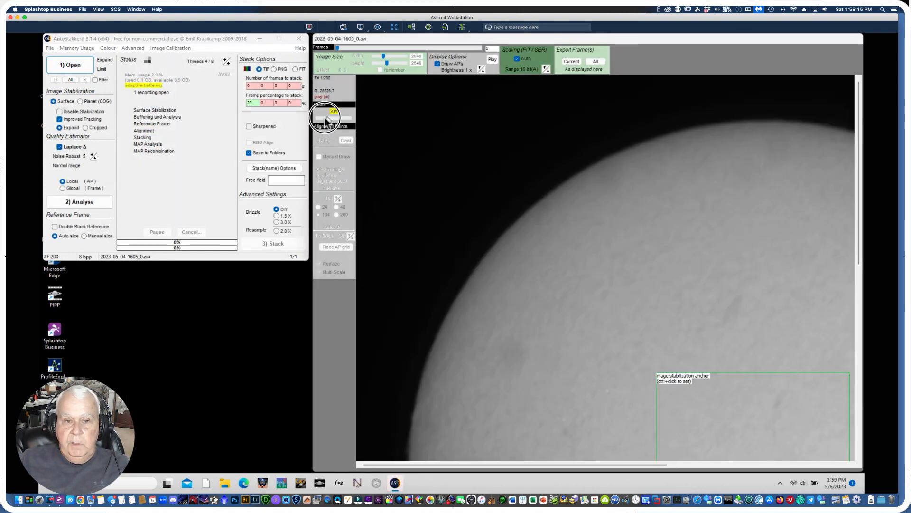
left_click(324, 119)
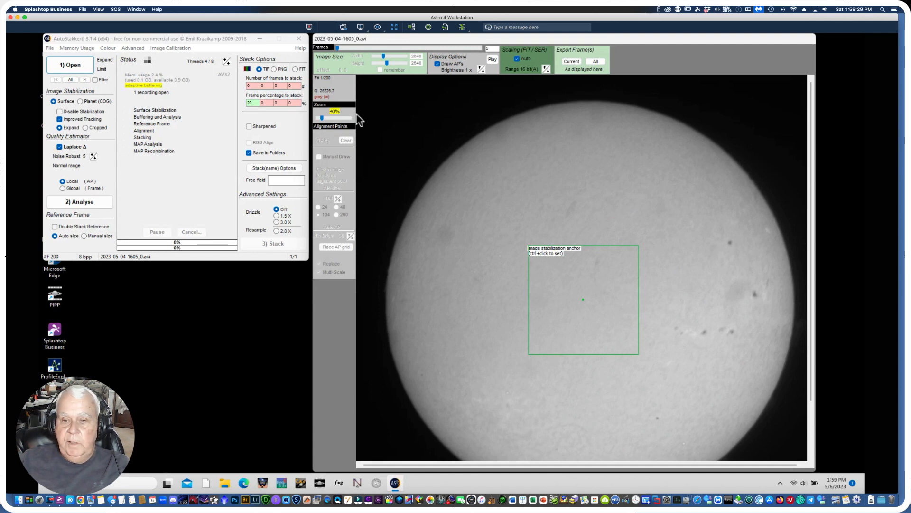
left_click(706, 303, "ctrl")
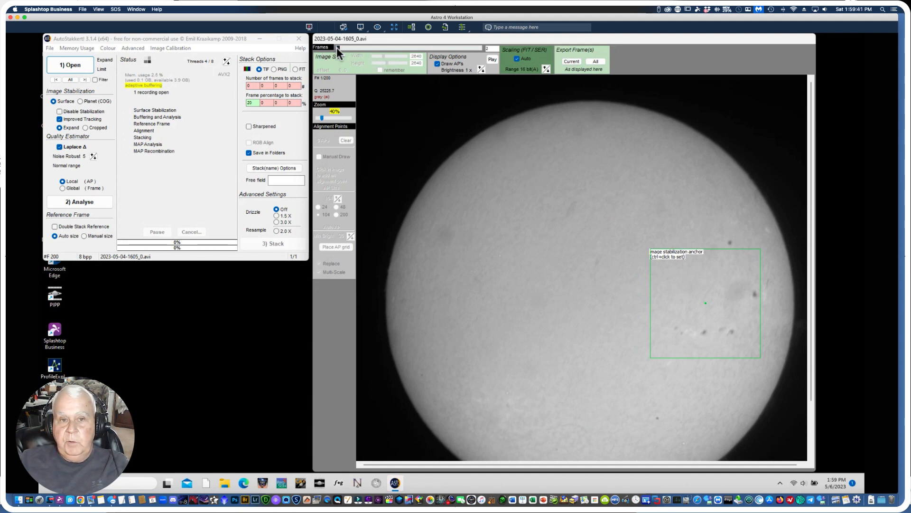
Advance through the first frames of the recording to check image quality and how steady the Sun is around the anchor.
left_click_drag(338, 47, 341, 47)
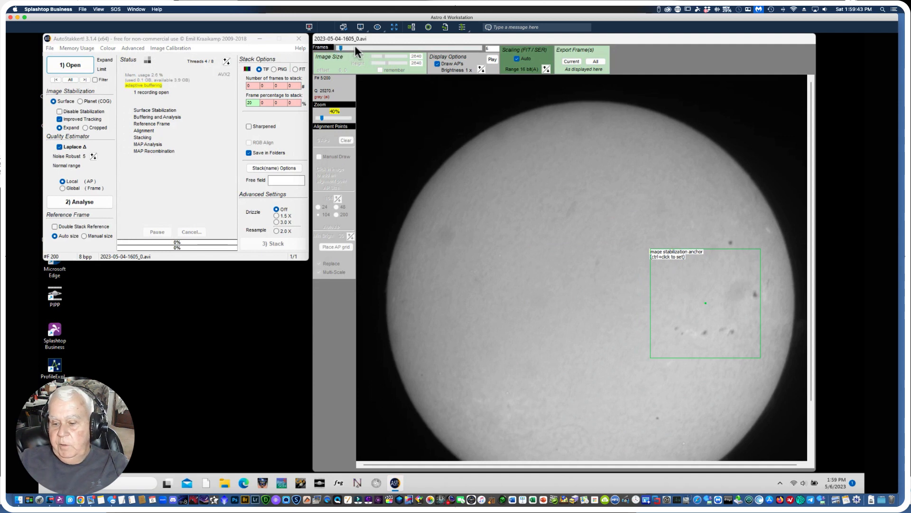
key("Right")
key("Right")
key("Right")
key("Right")
key("Right")
key("Right")
key("Right")
key("Right")
key("Right")
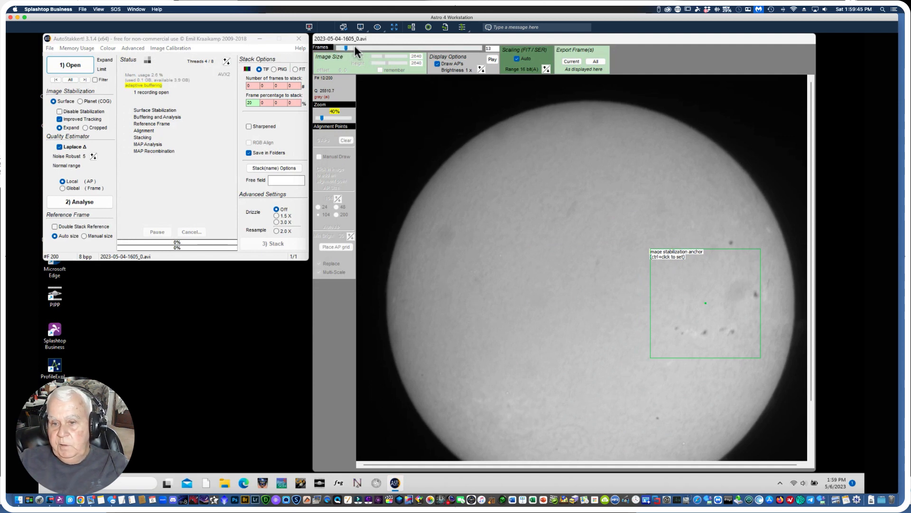
key("Right")
key("Right")
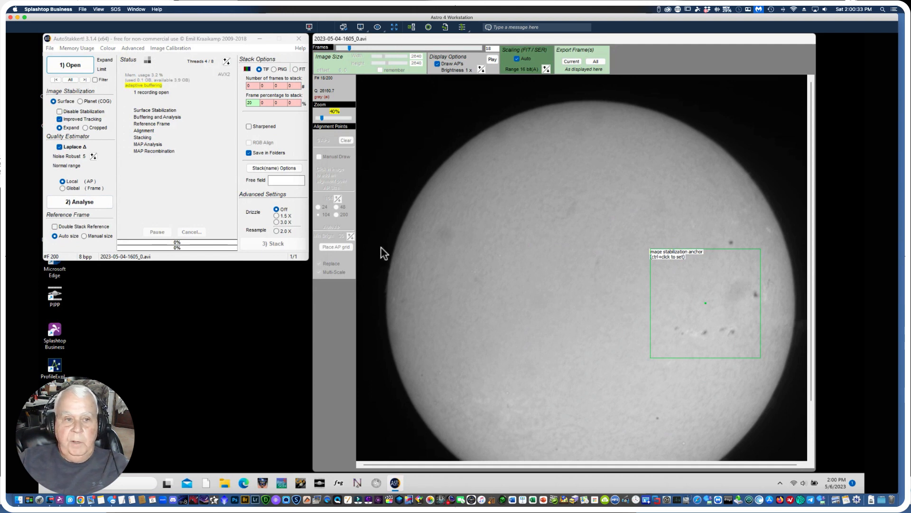
Analyse the recording and set the frame percentage to stack to 25.
left_click(76, 201)
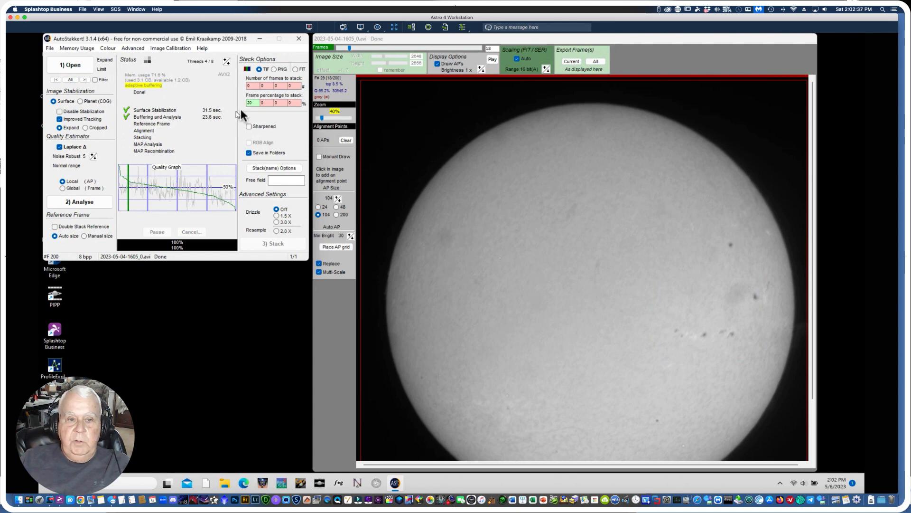
left_click_drag(252, 104, 167, 111)
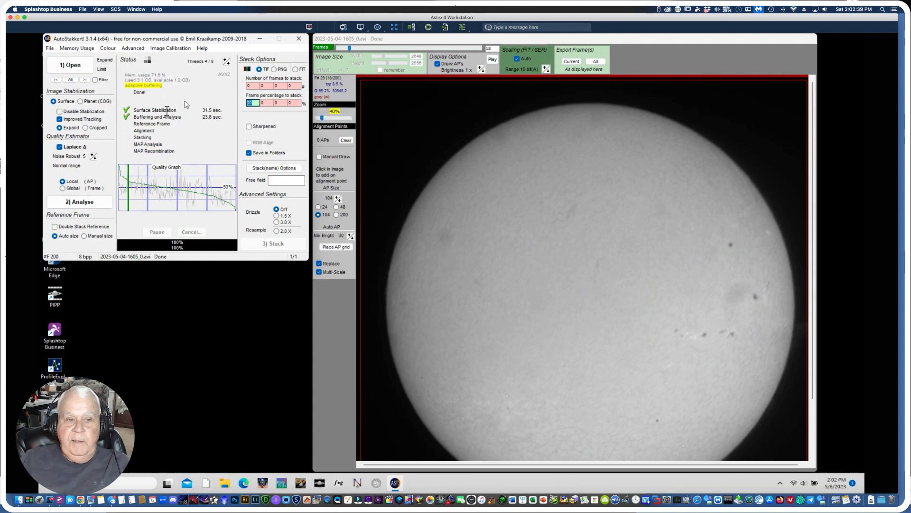
type("25")
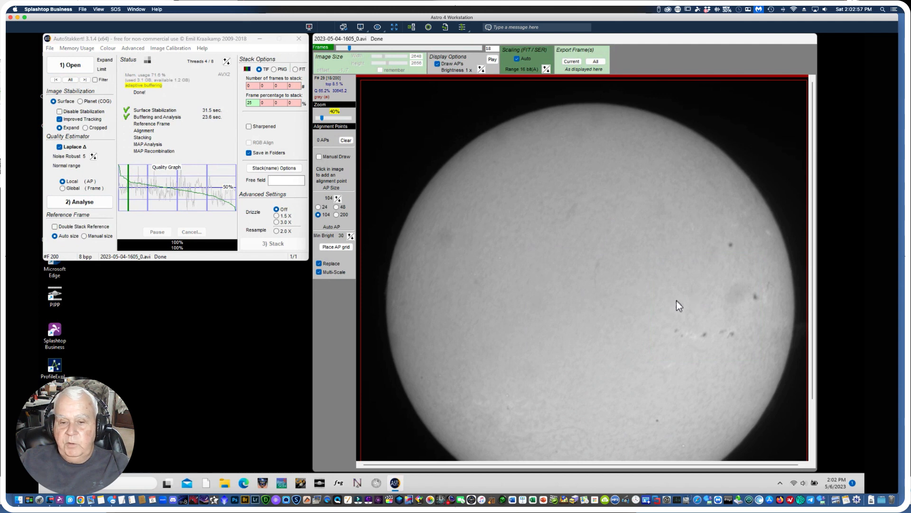
Try placing several size-104 alignment points by hand across the solar disk, and clear them all.
left_click(551, 240)
left_click(500, 275)
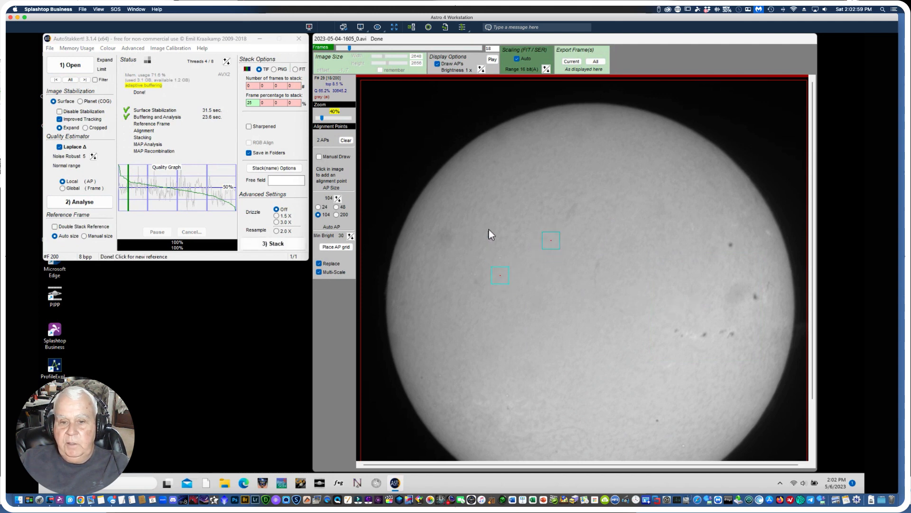
left_click(487, 228)
left_click(756, 355)
left_click(653, 411)
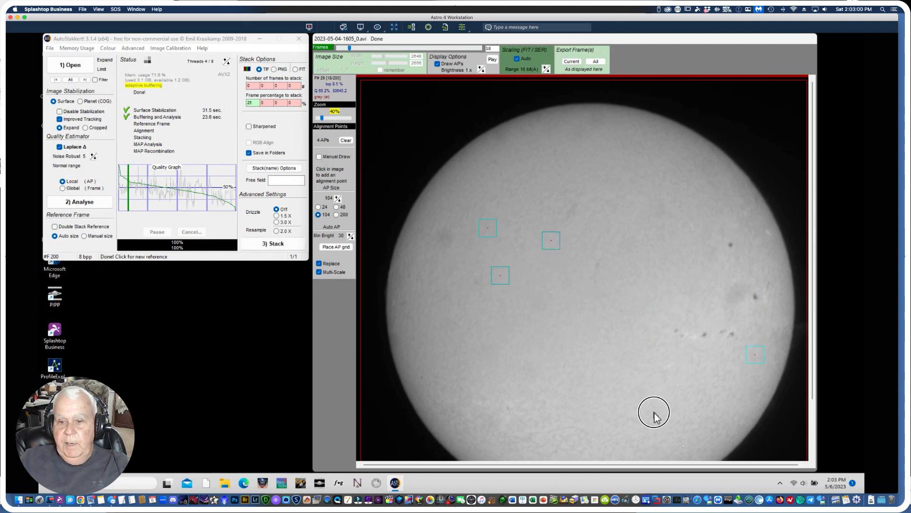
left_click(652, 341)
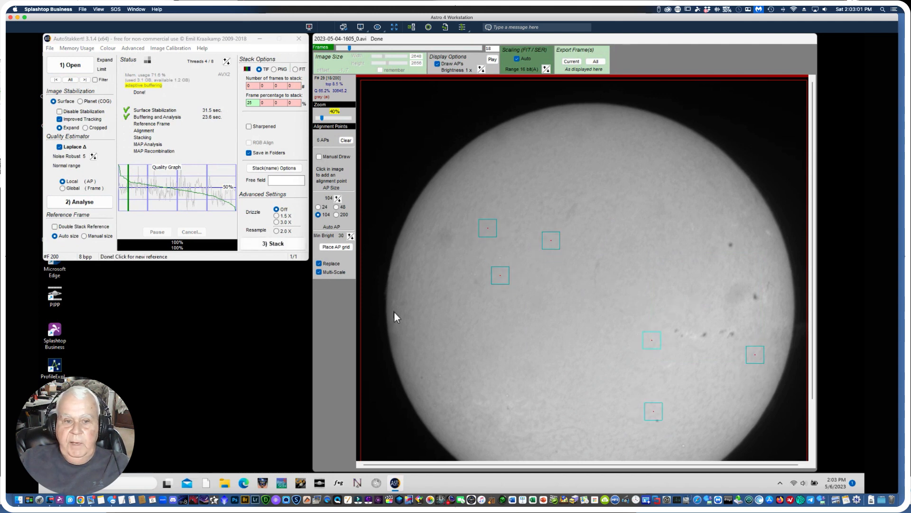
left_click(346, 141)
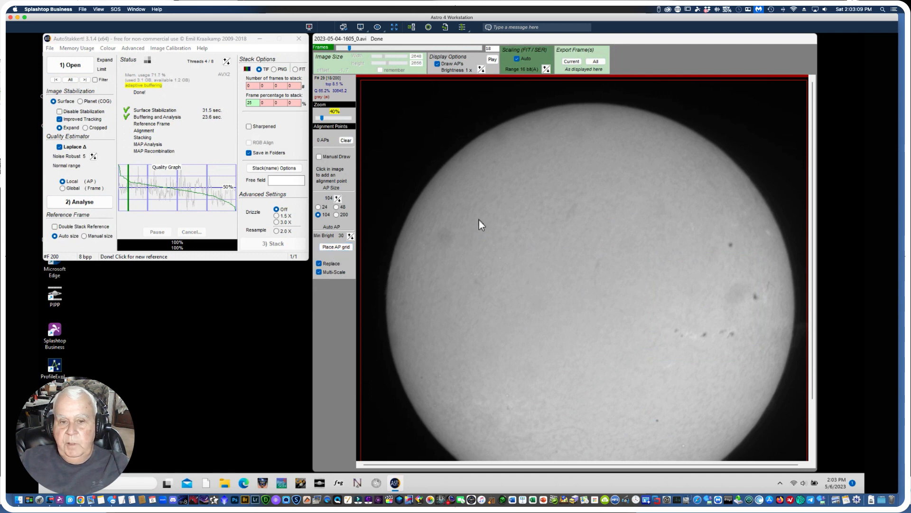
Stack the recording using an automatic grid of alignment points with AP size 200.
left_click(337, 215)
left_click(451, 221)
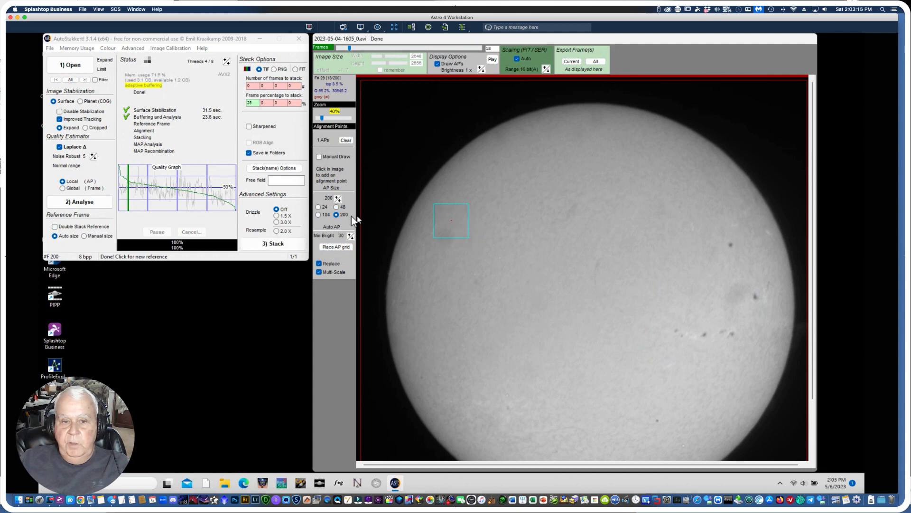
left_click(334, 246)
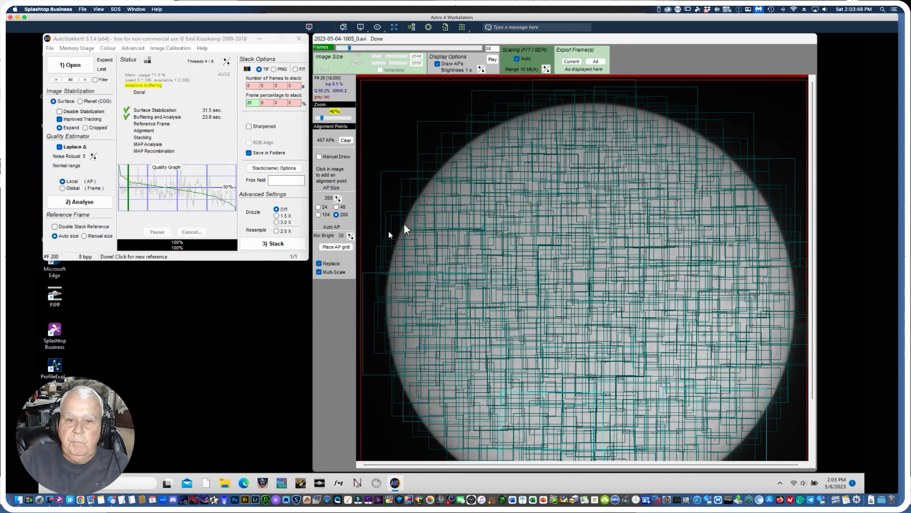
left_click(266, 243)
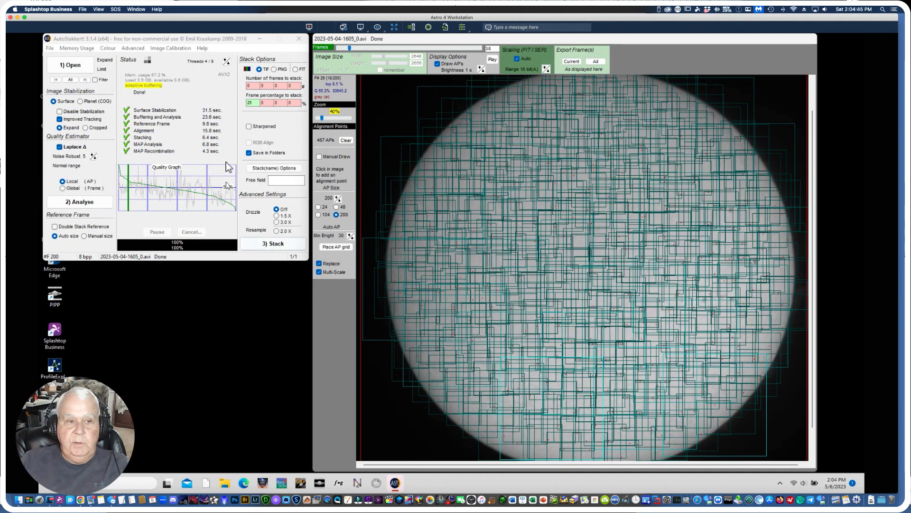
Browse for a recording to open in the Sun folder under 5-4-23_SolarTL\2023-05-04 on SSD 1 (E:).
left_click(56, 64)
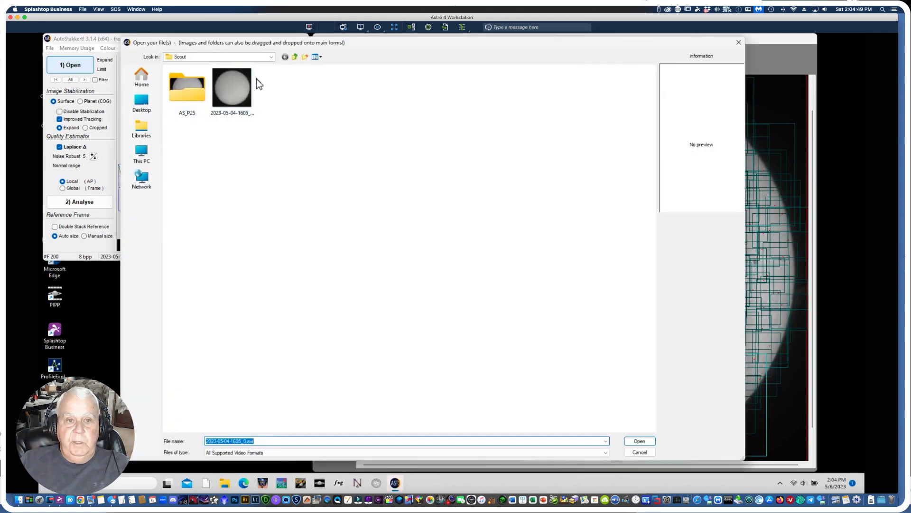
left_click(270, 56)
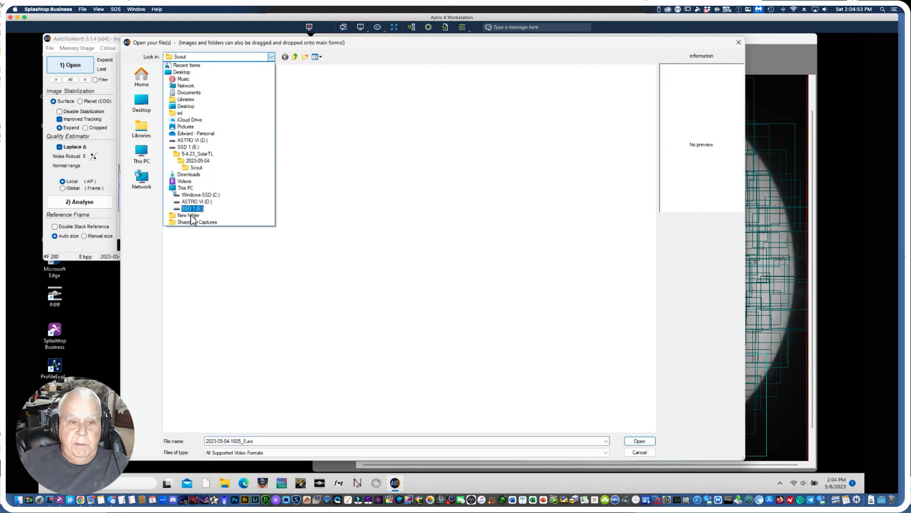
left_click(196, 201)
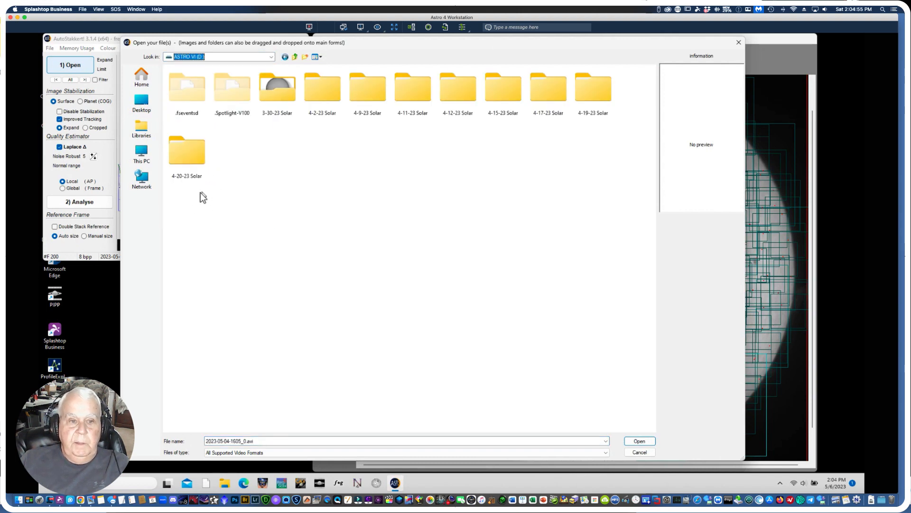
left_click(141, 157)
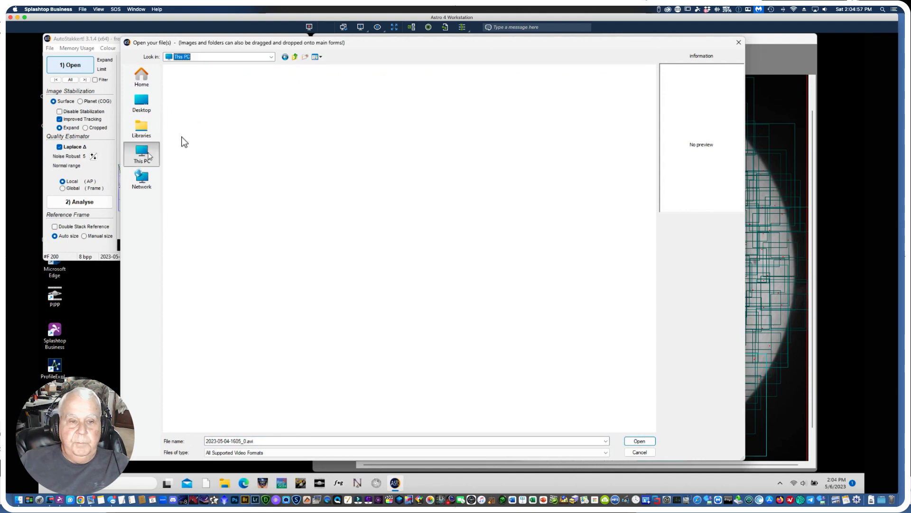
double_click(306, 90)
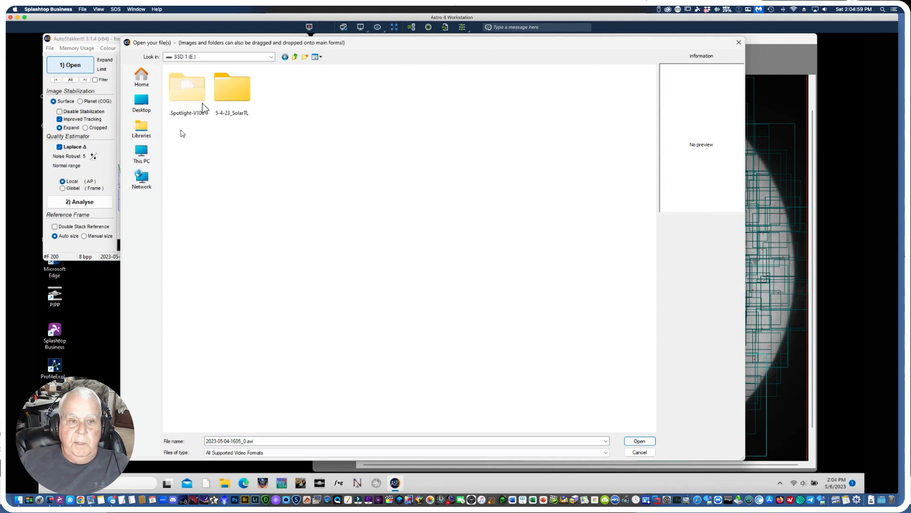
double_click(230, 89)
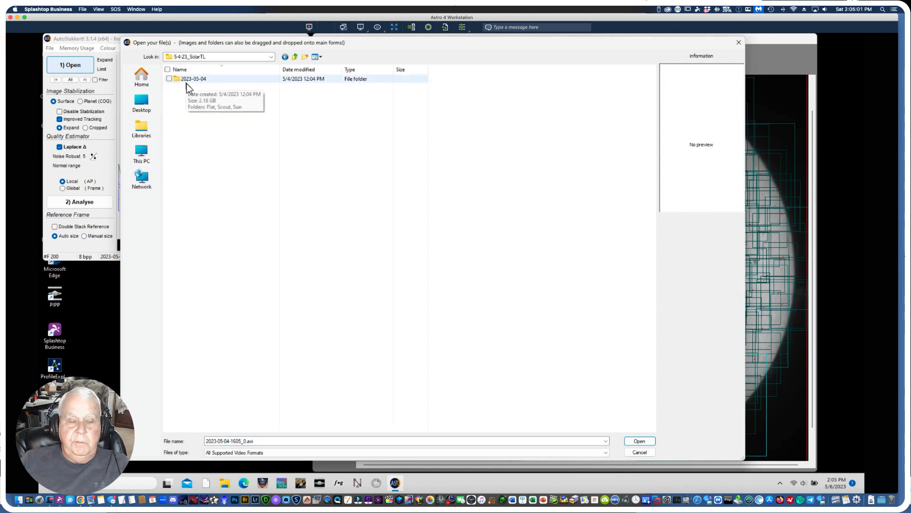
double_click(187, 83)
left_click(185, 95)
double_click(186, 96)
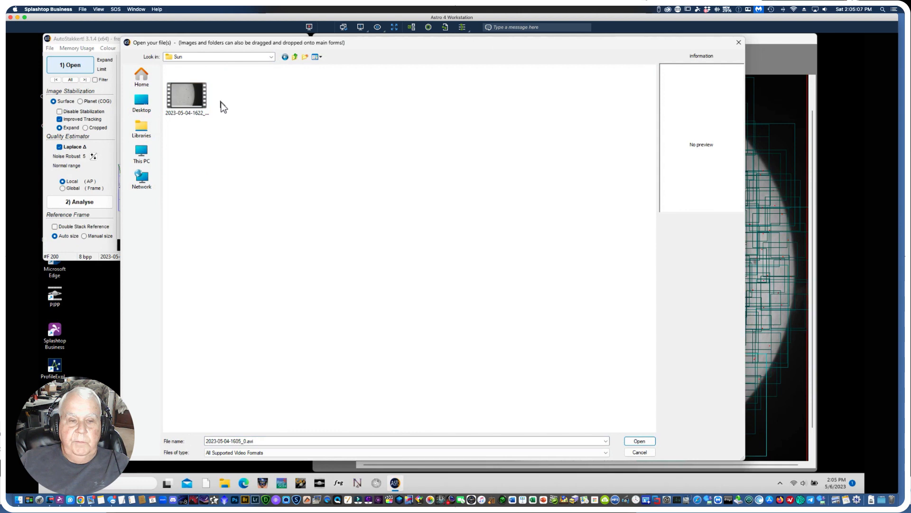
left_click(270, 56)
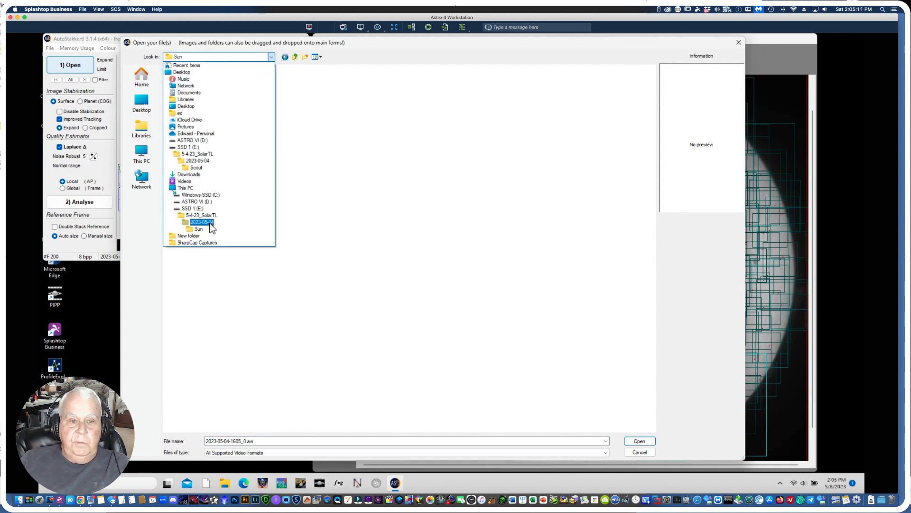
left_click(210, 223)
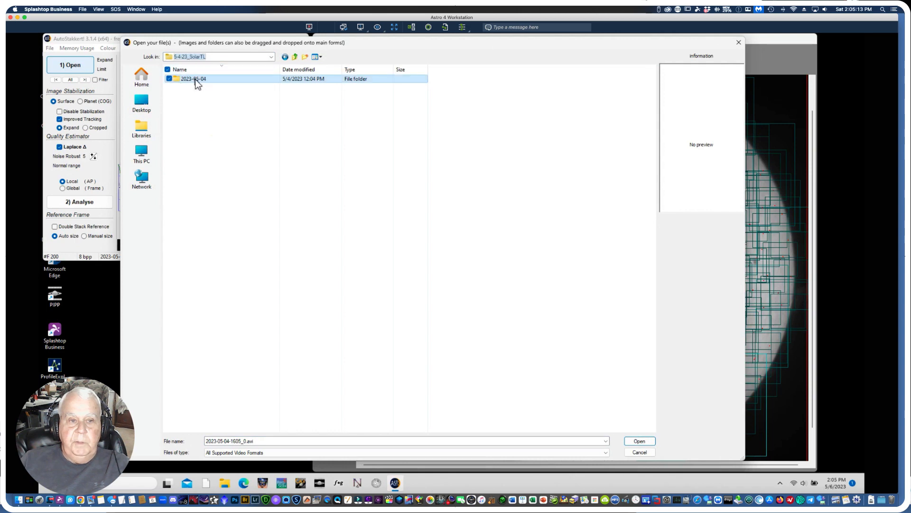
double_click(197, 84)
double_click(193, 79)
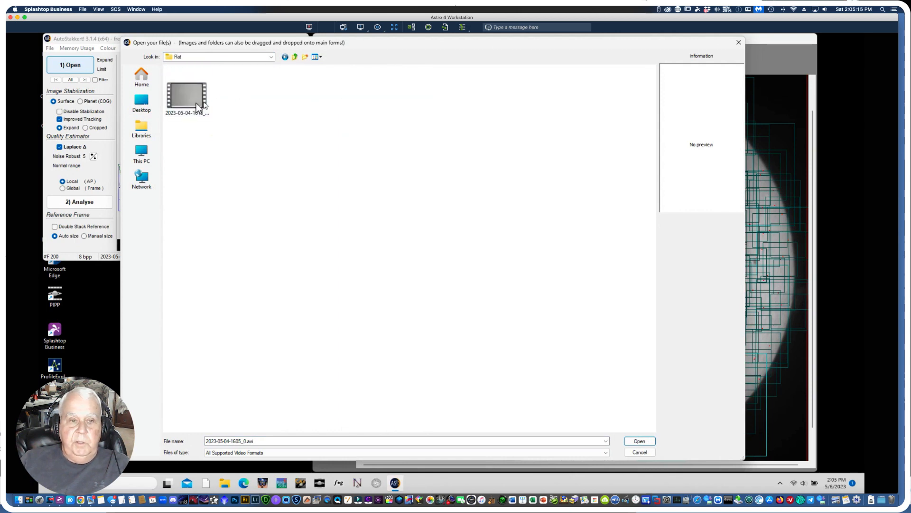
left_click(195, 103)
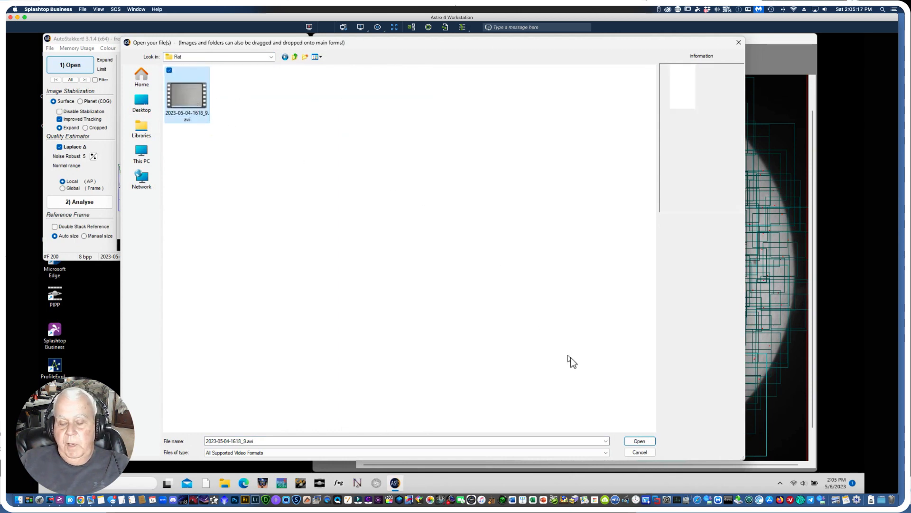
left_click(640, 441)
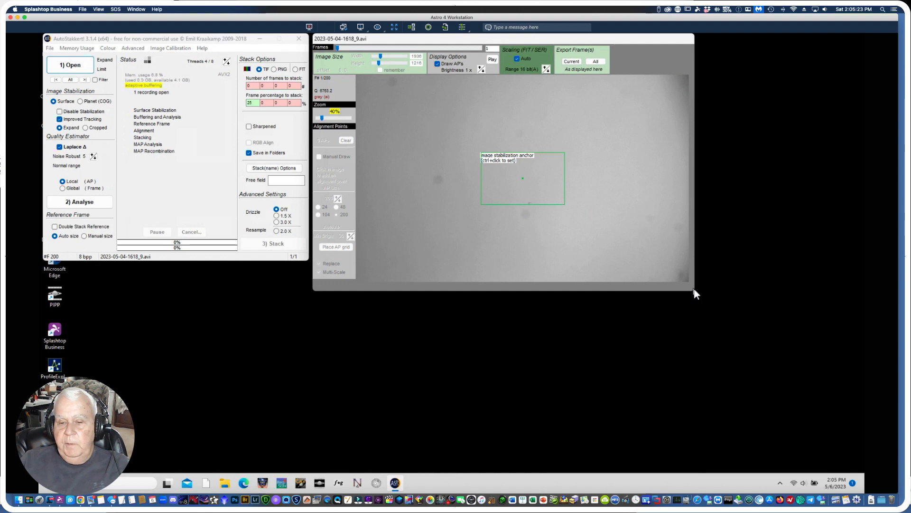
left_click(746, 353)
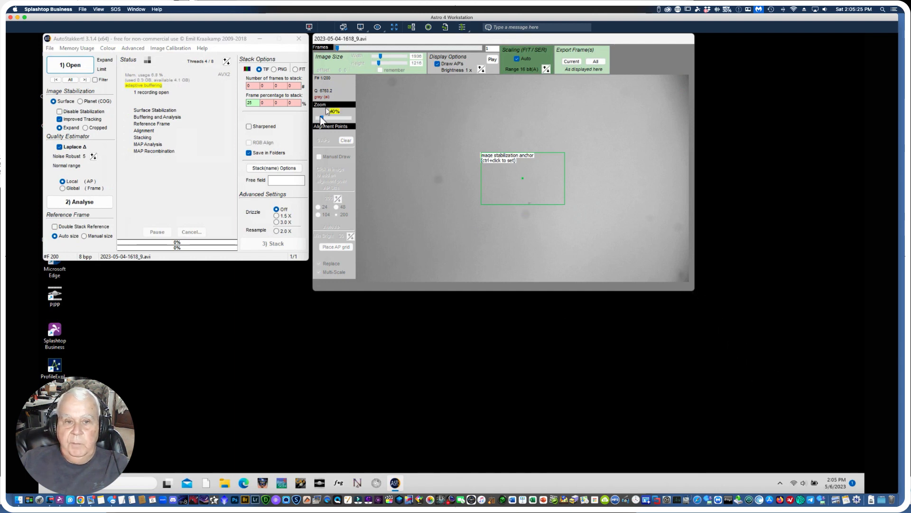
left_click_drag(323, 118, 326, 122)
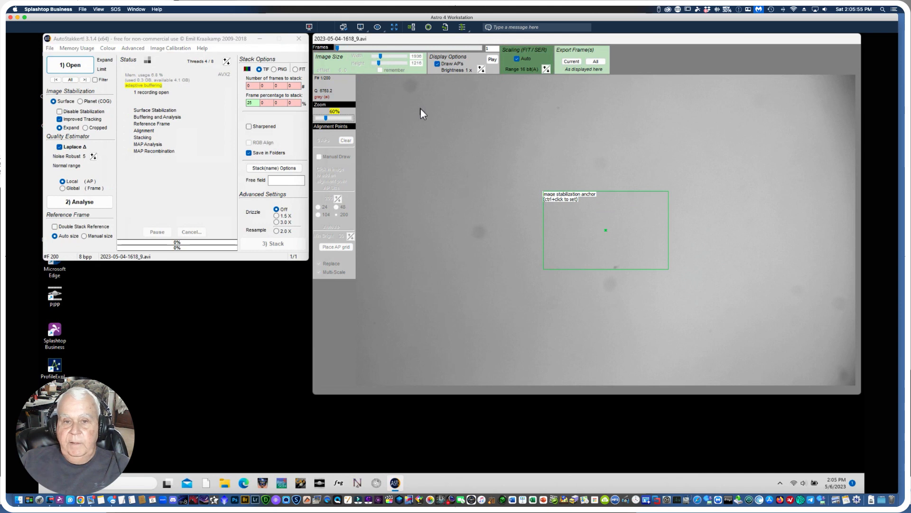
Create a master frame from the flat recording and save it as MasterFlatAT in TIF format in 5-4-23_SolarTL\2023-05-04\Flat on SSD 1 (E:).
left_click(171, 49)
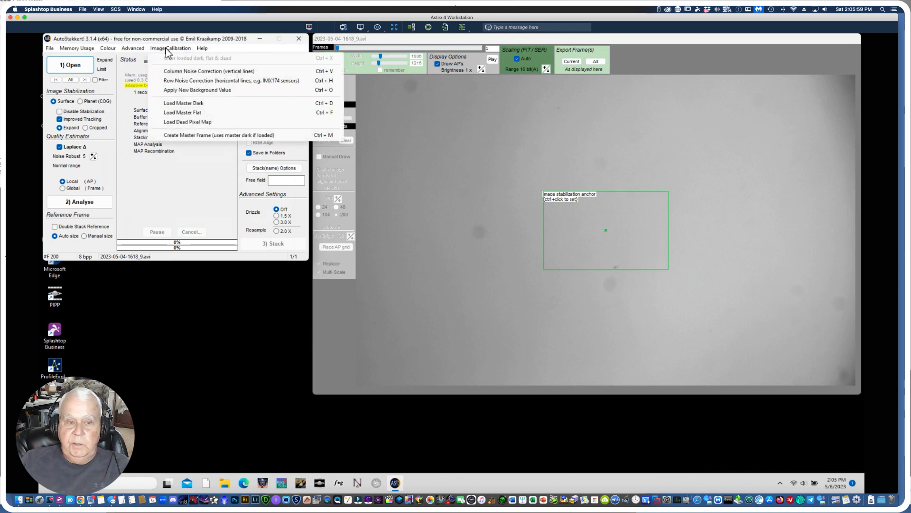
left_click(180, 136)
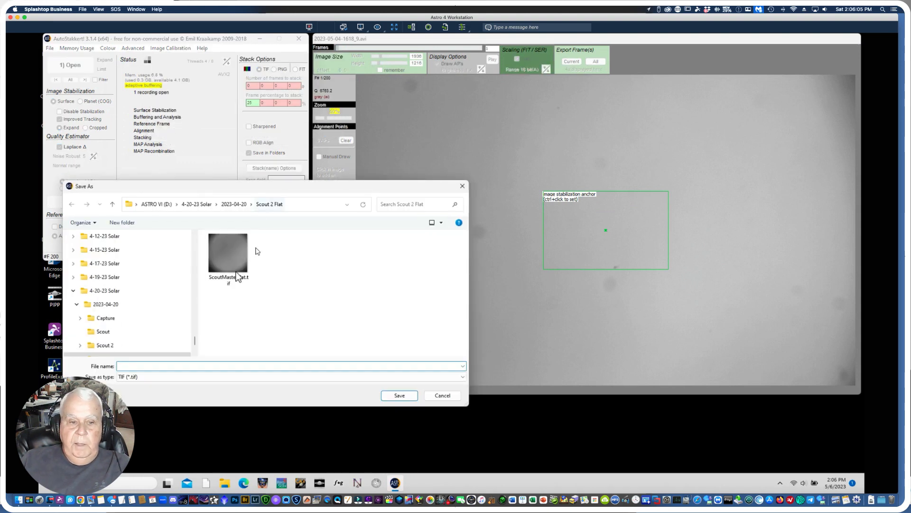
left_click(77, 304)
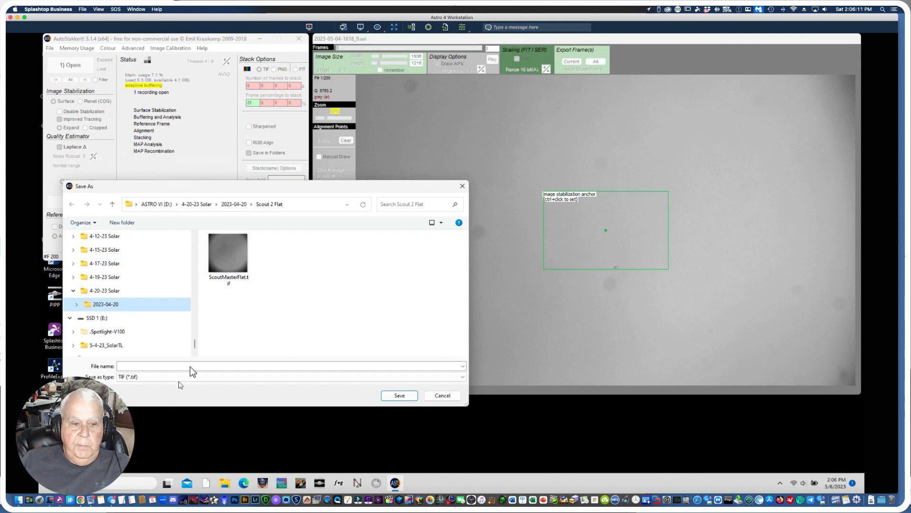
left_click(195, 352)
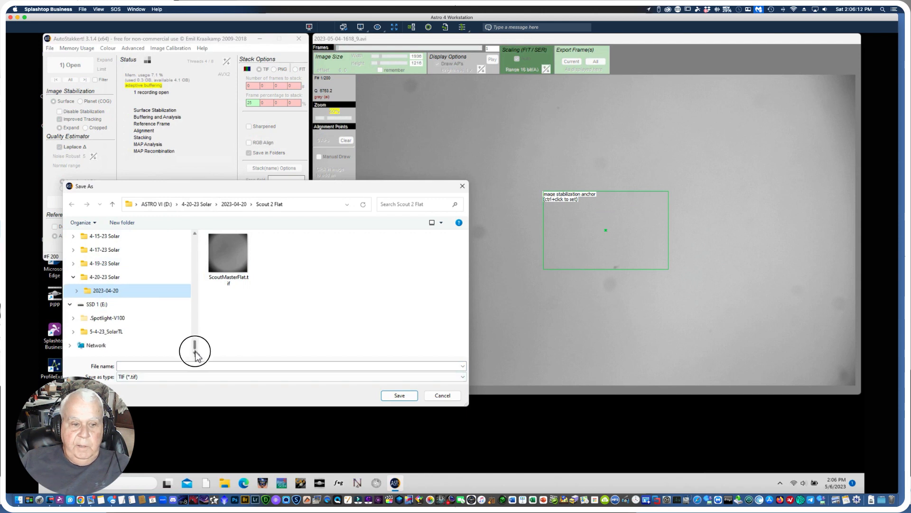
left_click(106, 332)
double_click(218, 252)
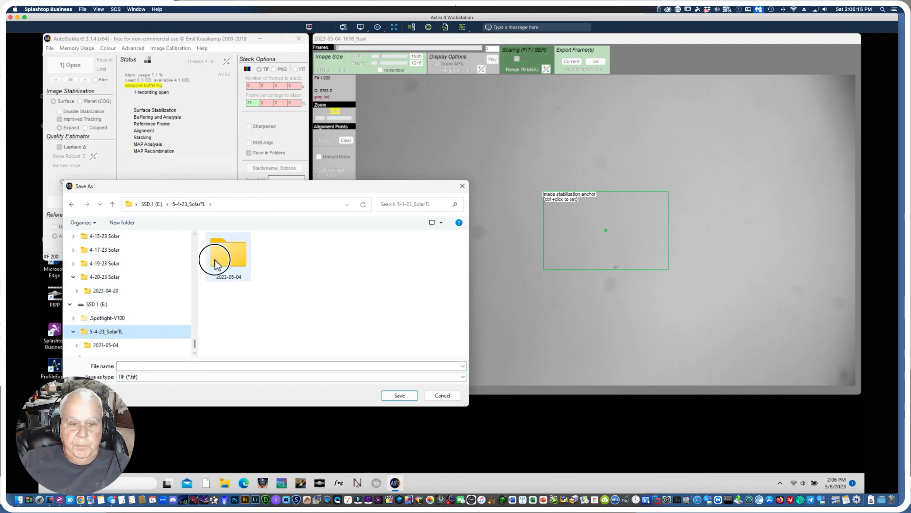
double_click(217, 248)
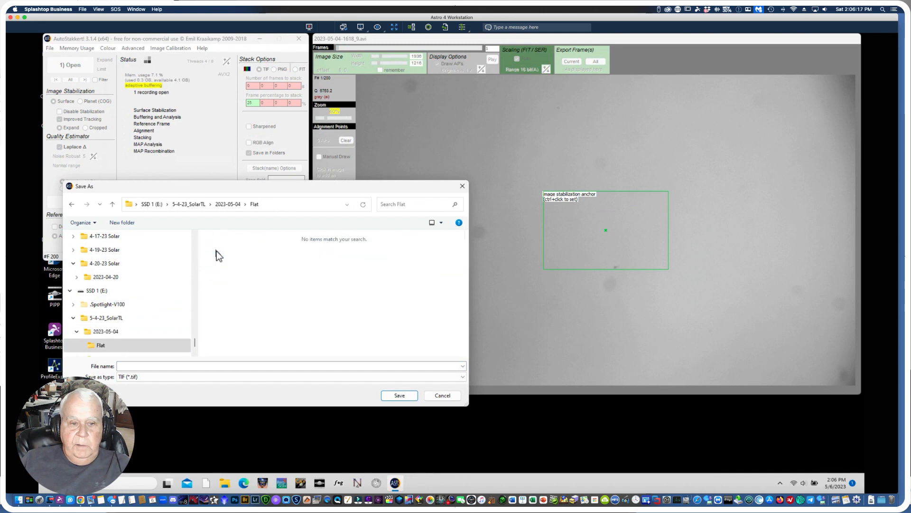
left_click(134, 365)
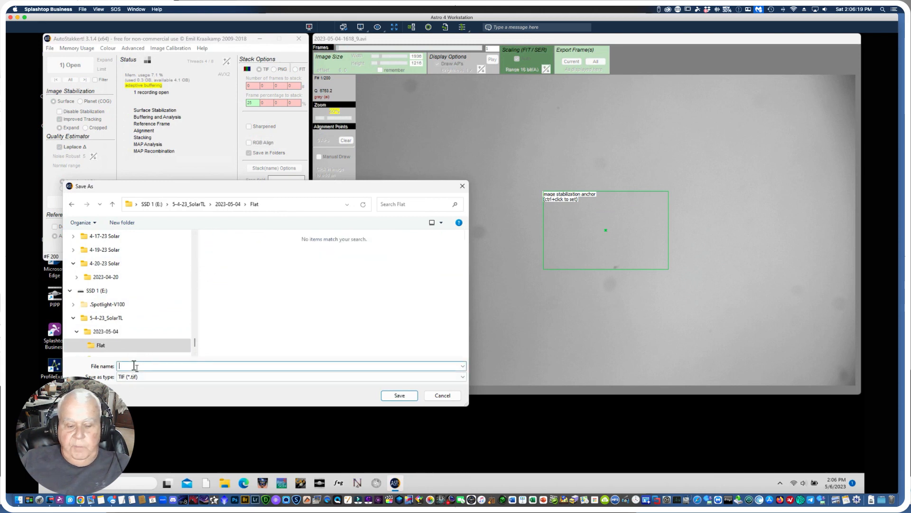
type("M")
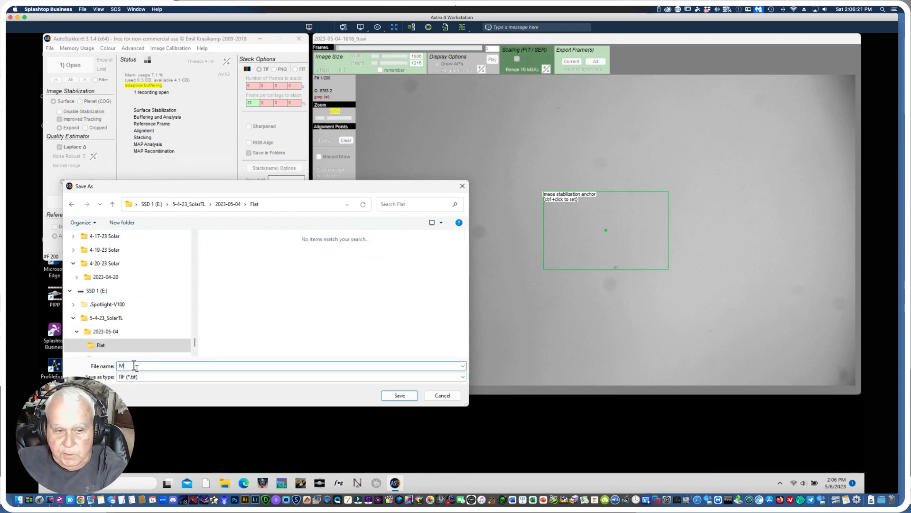
type("asterFlatAT")
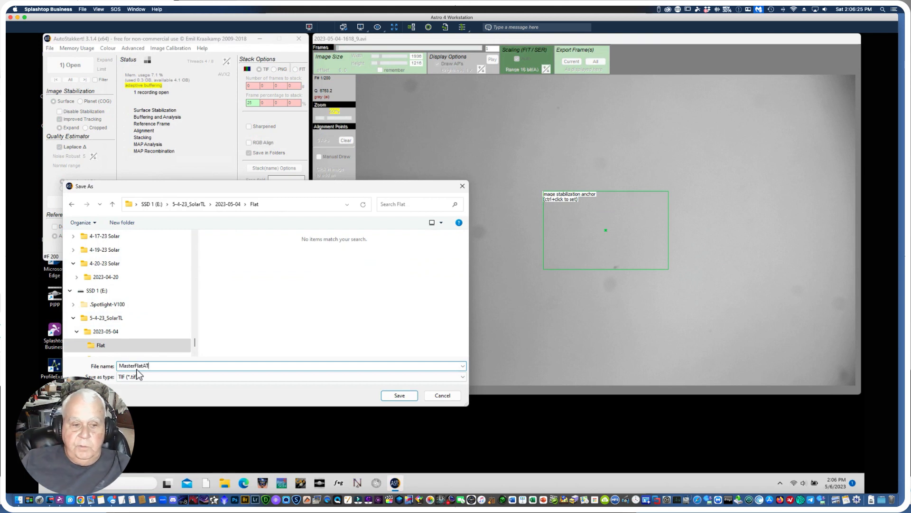
left_click(398, 395)
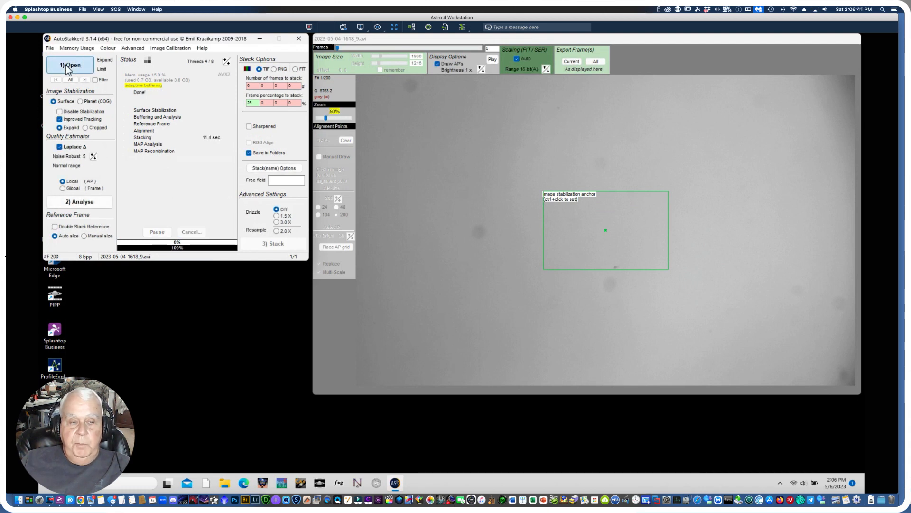
left_click(67, 67)
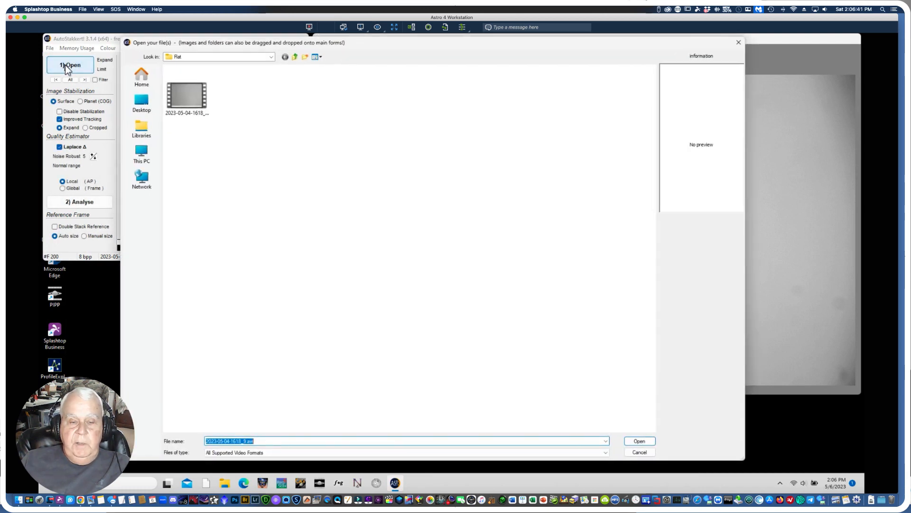
left_click(272, 57)
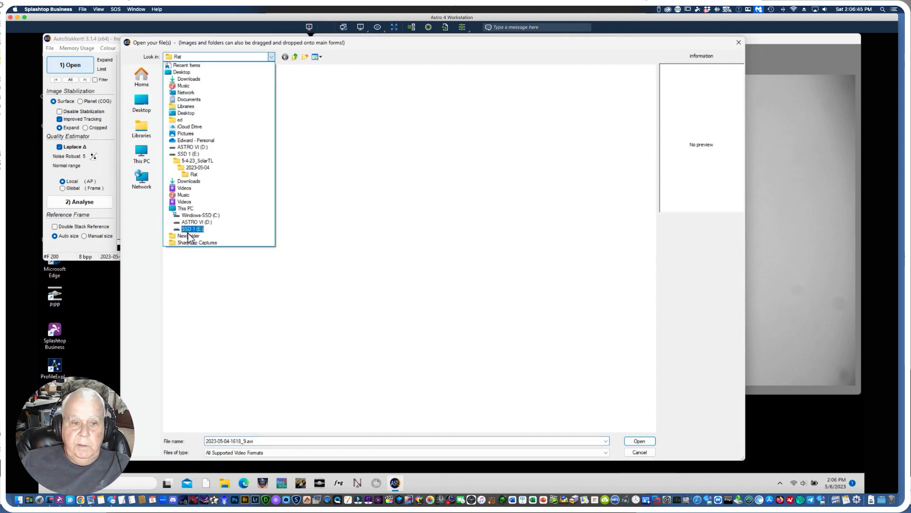
left_click(188, 230)
double_click(228, 95)
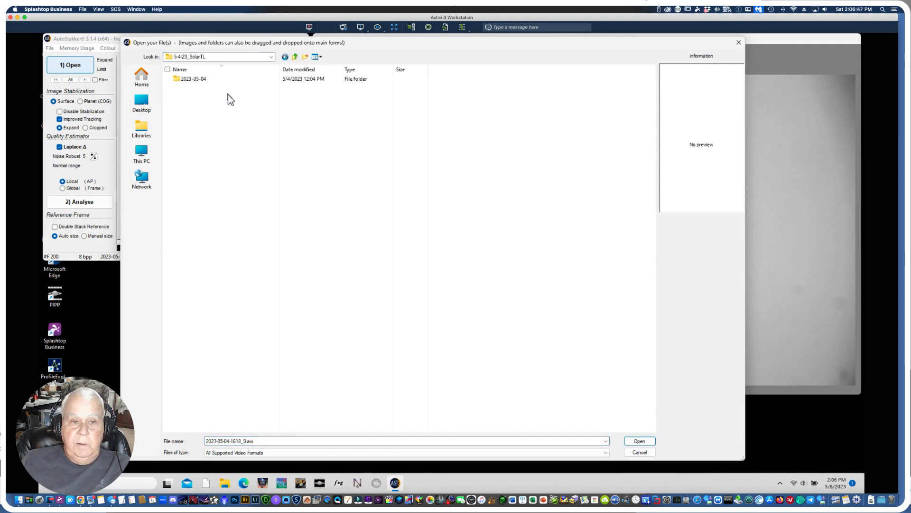
double_click(183, 79)
left_click(190, 98)
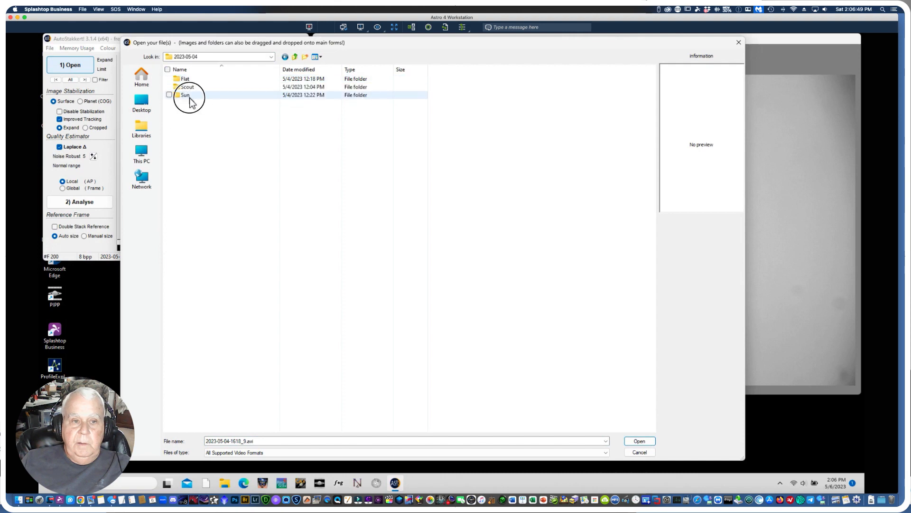
double_click(189, 98)
left_click(184, 96)
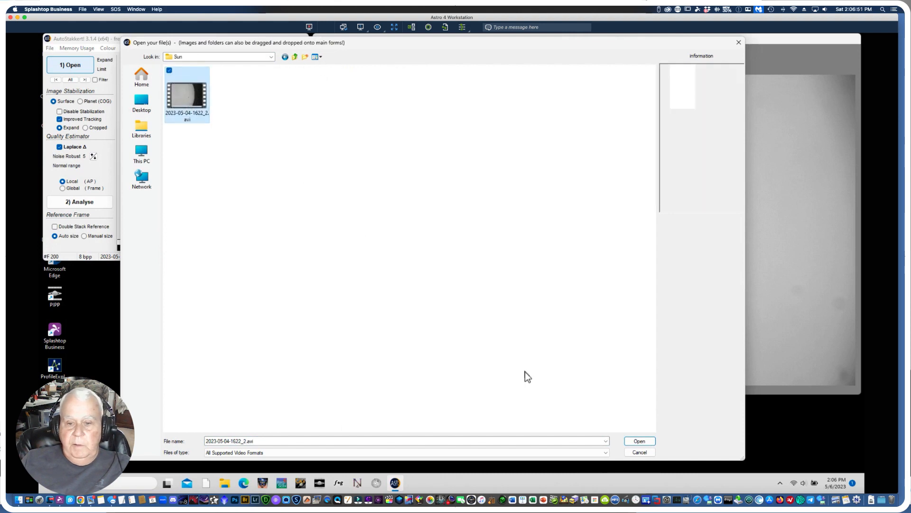
left_click(636, 440)
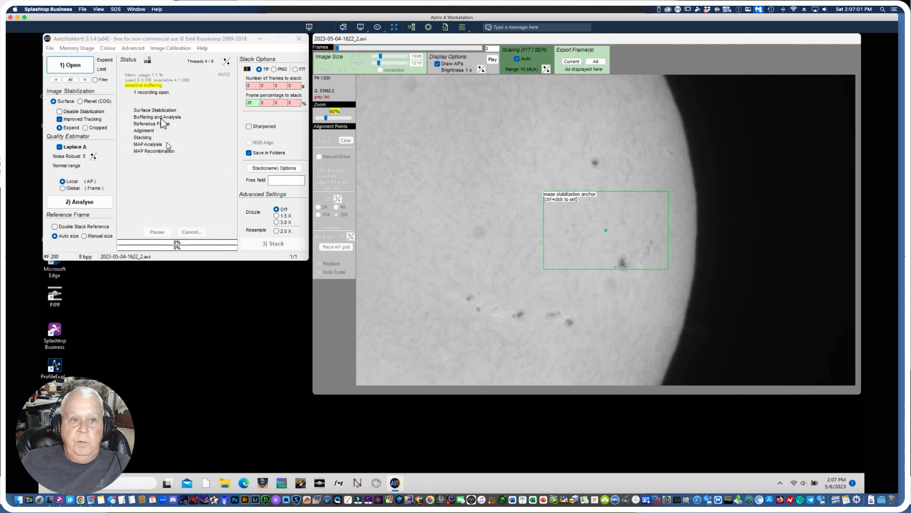
Load MasterFlatAT.tif from the Flat folder as the master flat for the close-up Sun recording.
left_click(164, 49)
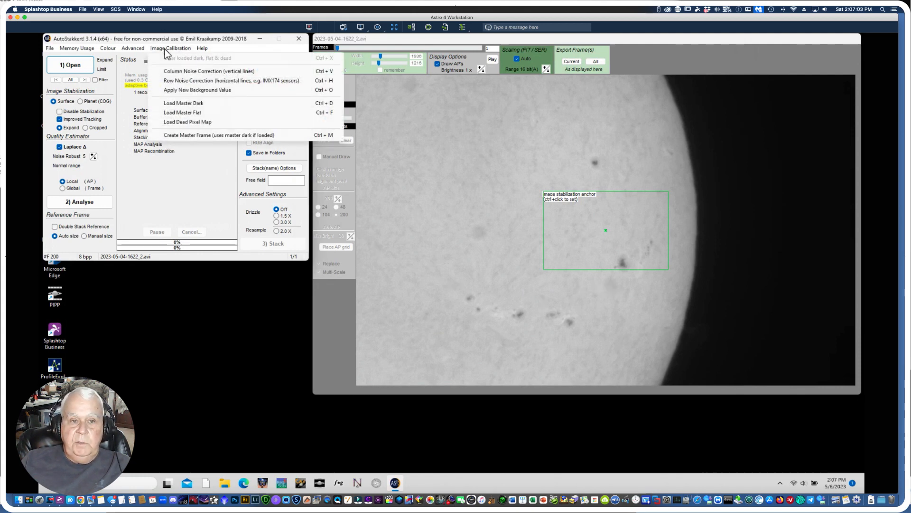
left_click(175, 112)
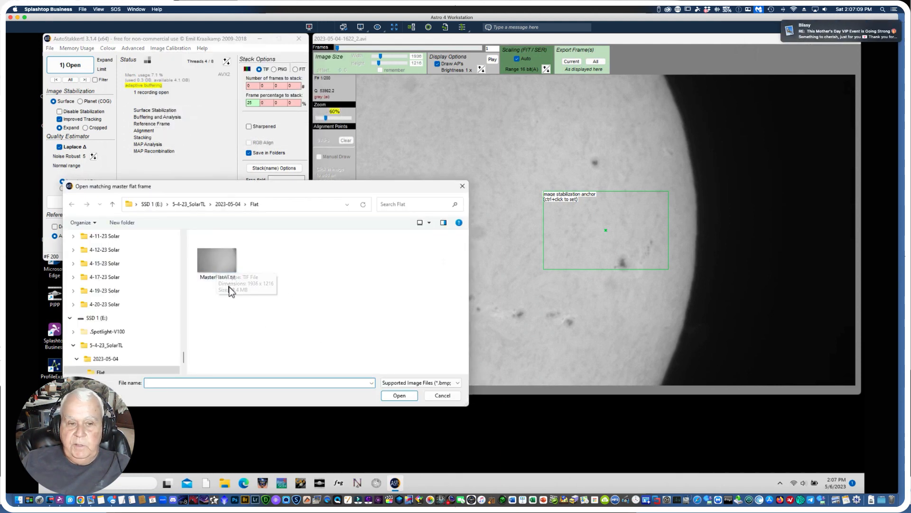
left_click(215, 267)
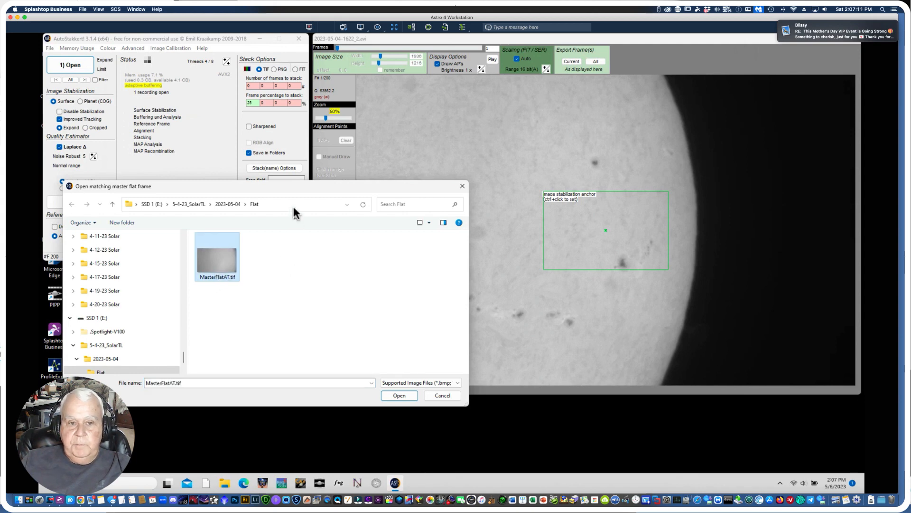
left_click_drag(289, 186, 483, 230)
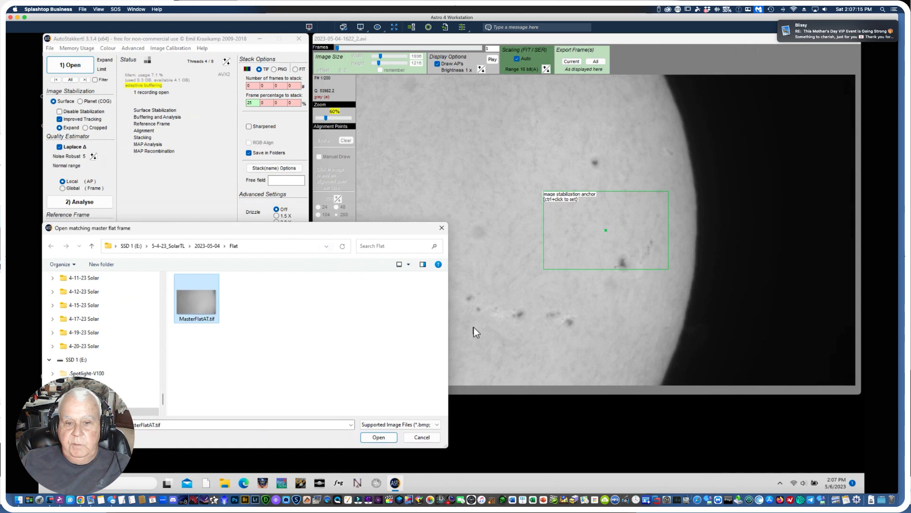
left_click_drag(449, 323, 304, 330)
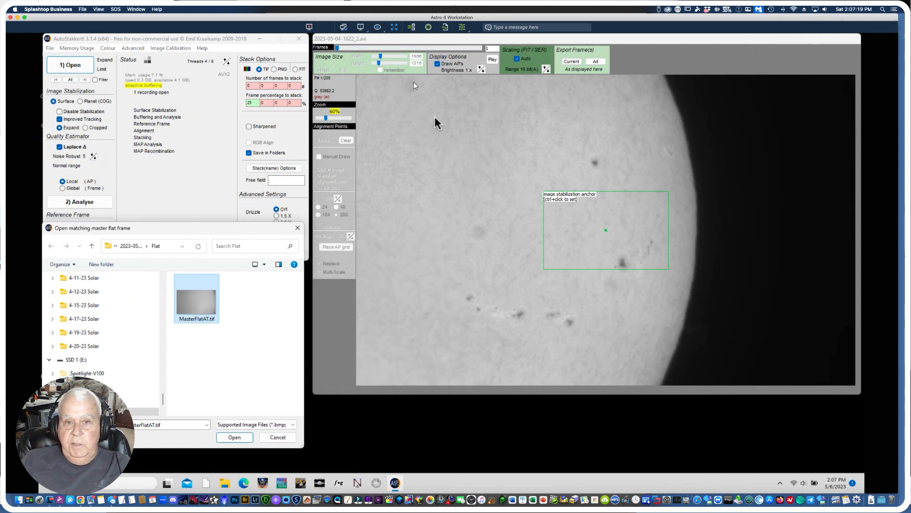
left_click(235, 437)
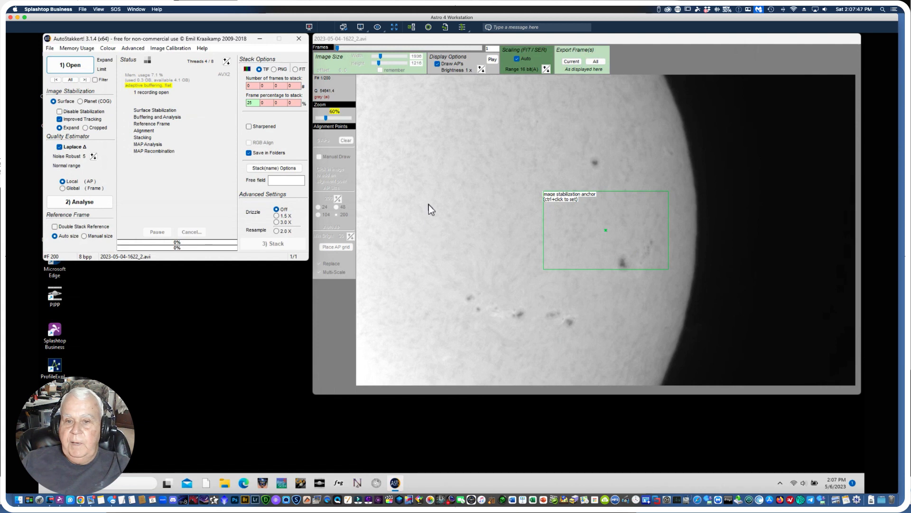
Analyse the frame quality of the flat-corrected close-up Sun recording.
left_click(403, 38)
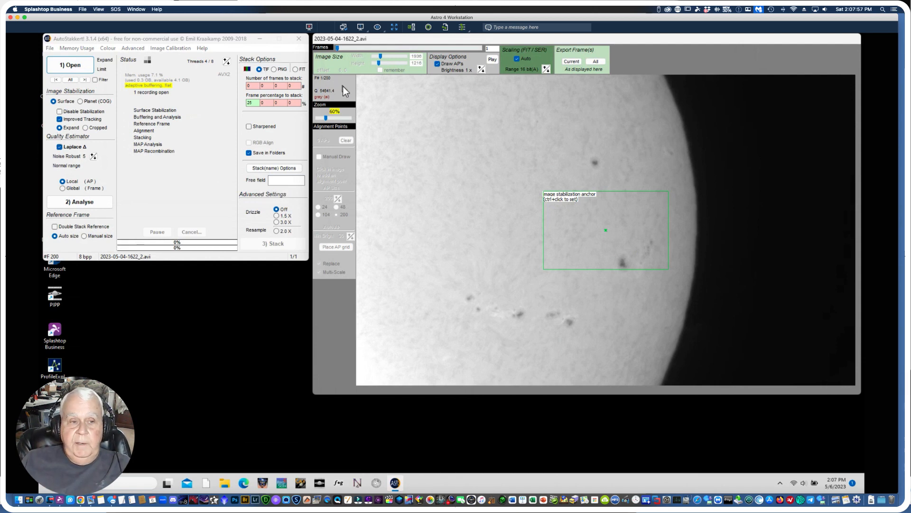
left_click(109, 200)
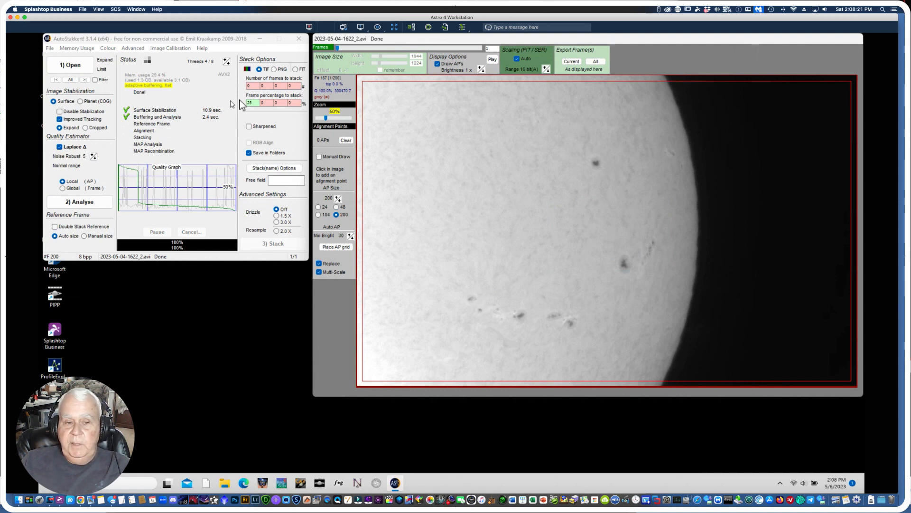
left_click(265, 104)
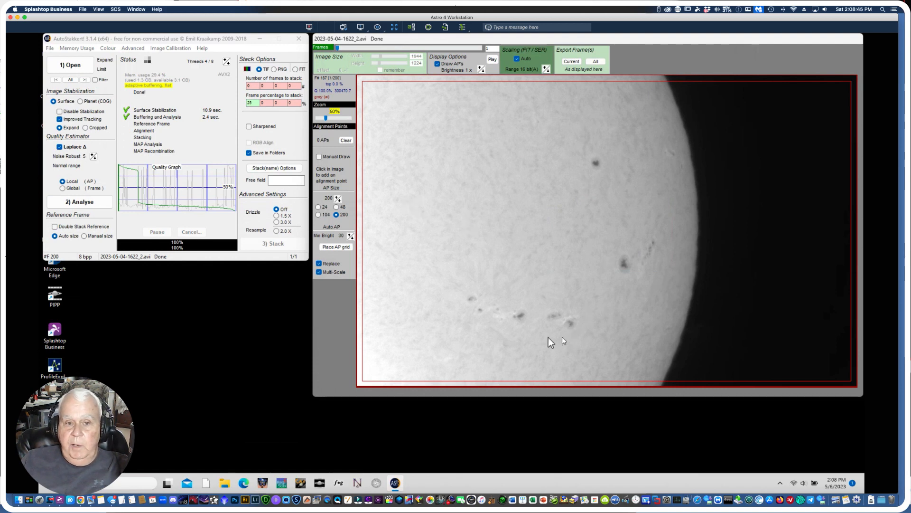
Place an alignment point grid with AP size 104 over the Sun and stack the recording.
left_click(318, 215)
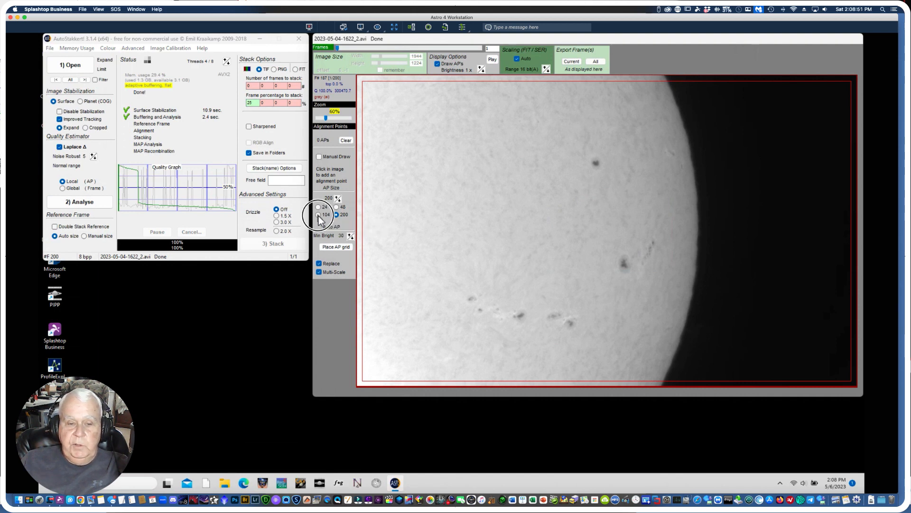
left_click(336, 247)
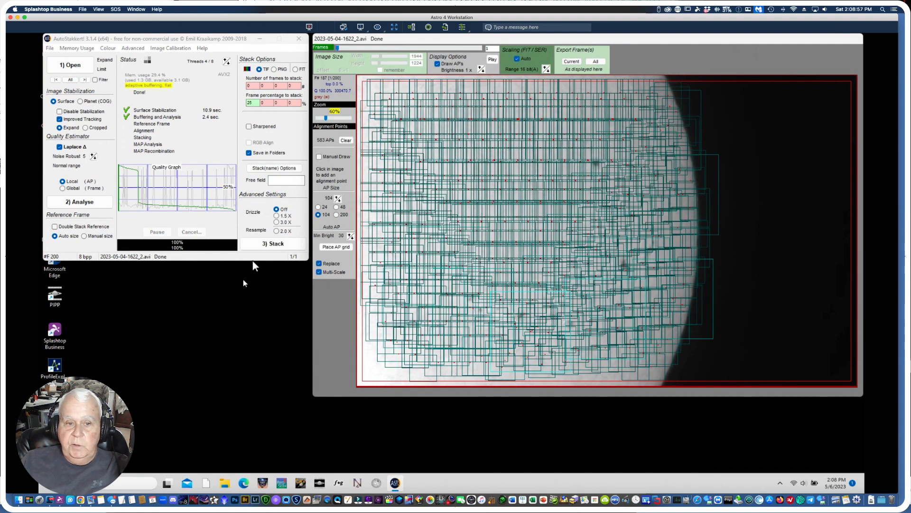
left_click(274, 244)
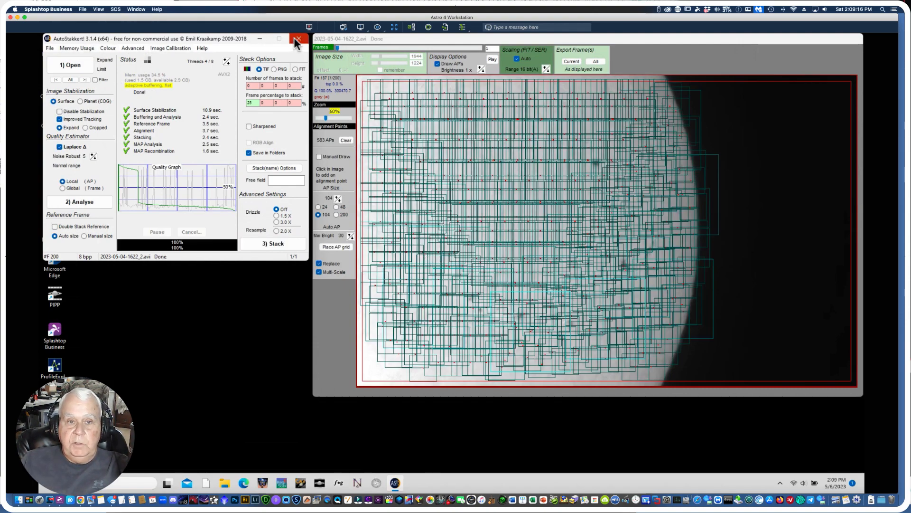
Exit AutoStakkert and switch to ImPPG, keeping its tone curve window shown.
left_click(50, 49)
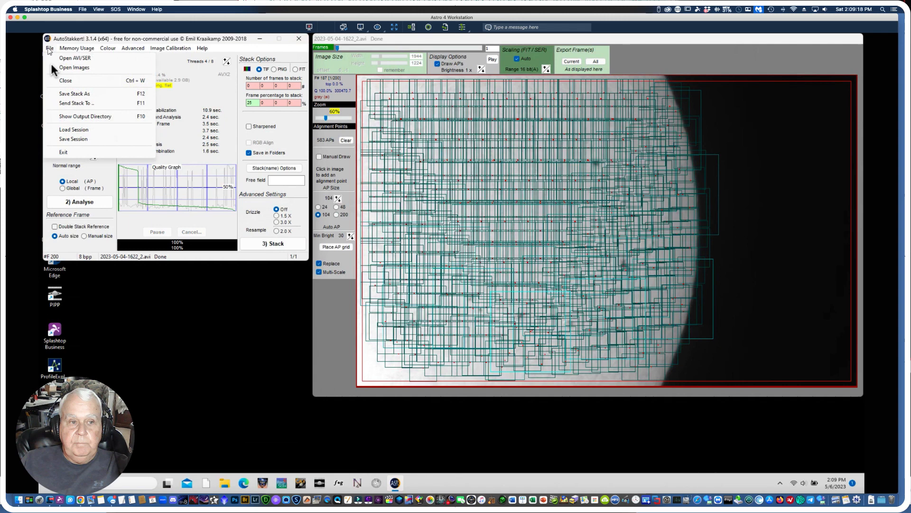
left_click(74, 153)
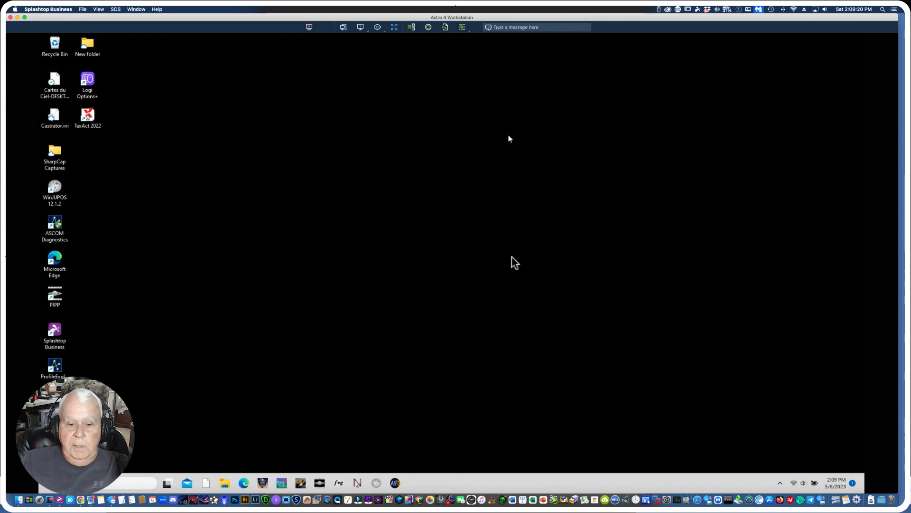
left_click(338, 482)
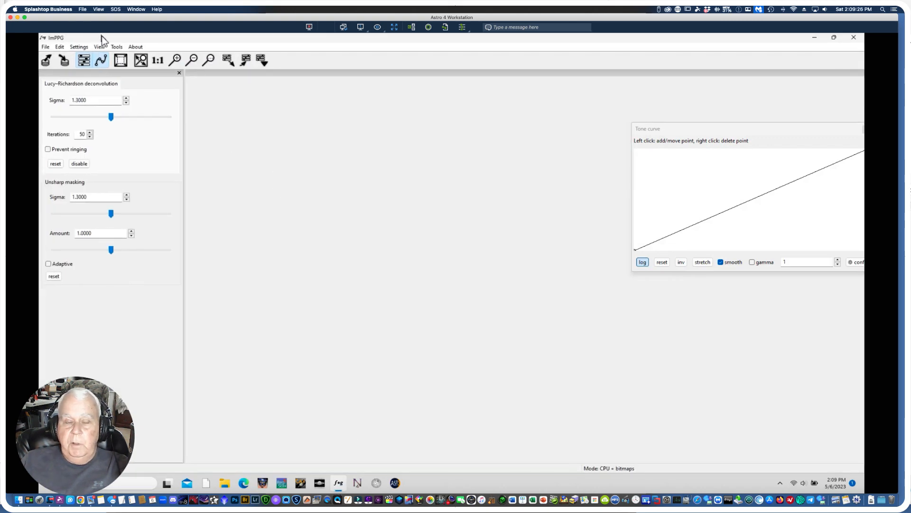
left_click(101, 59)
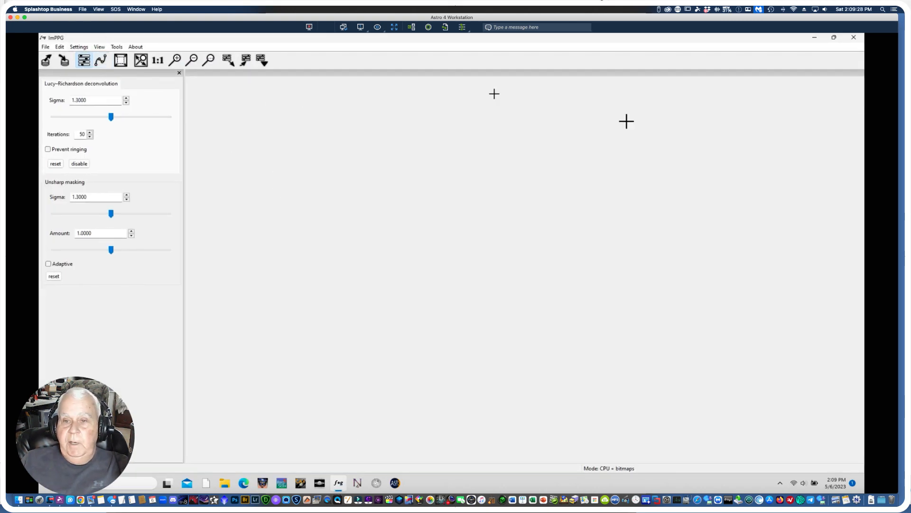
left_click(100, 60)
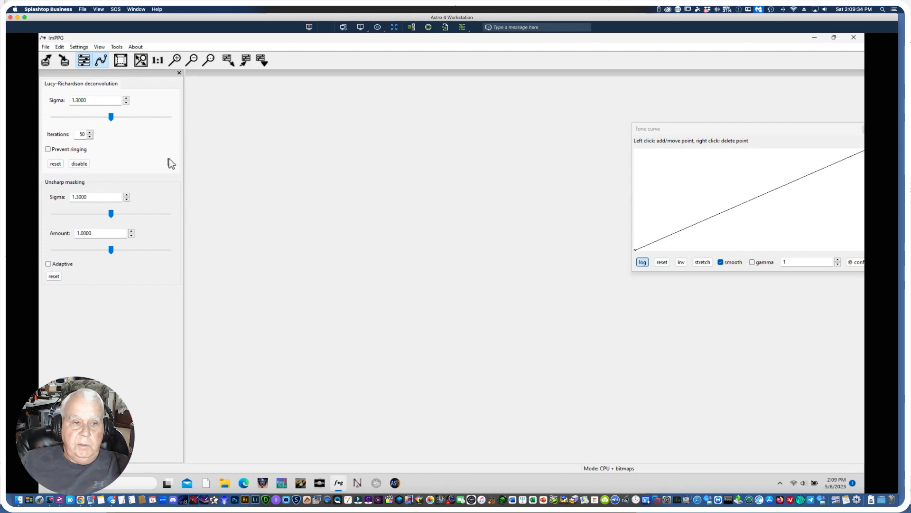
left_click(46, 48)
left_click(61, 57)
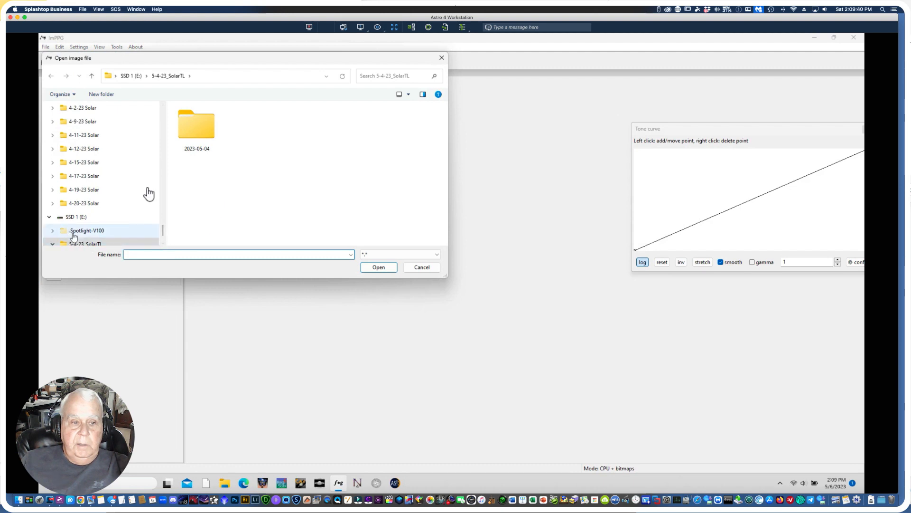
double_click(196, 125)
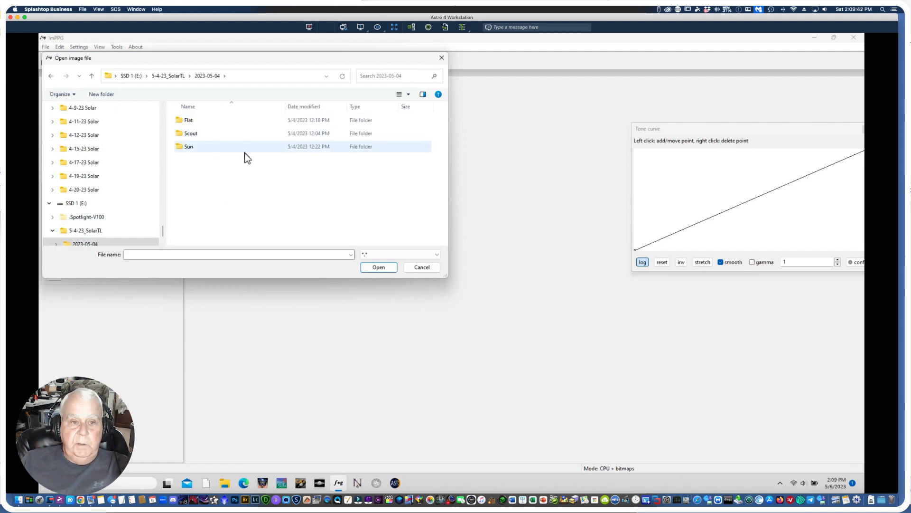
double_click(189, 133)
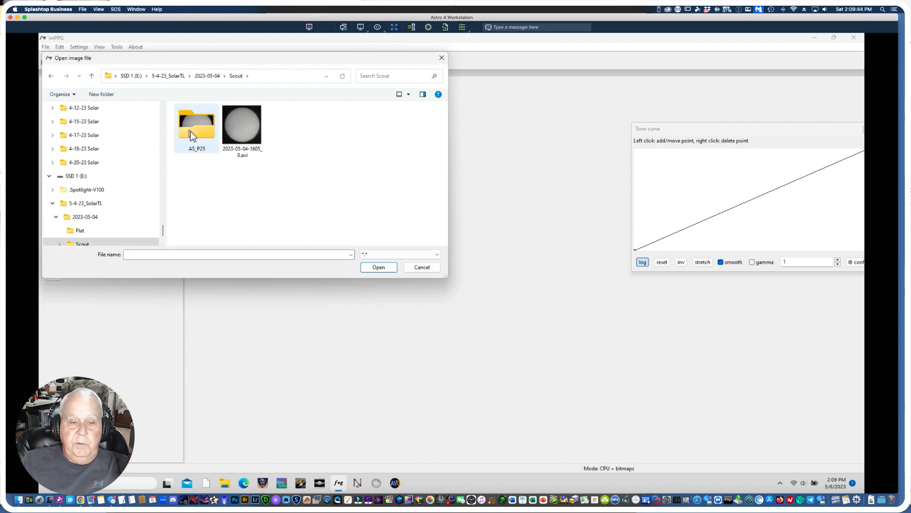
left_click(231, 127)
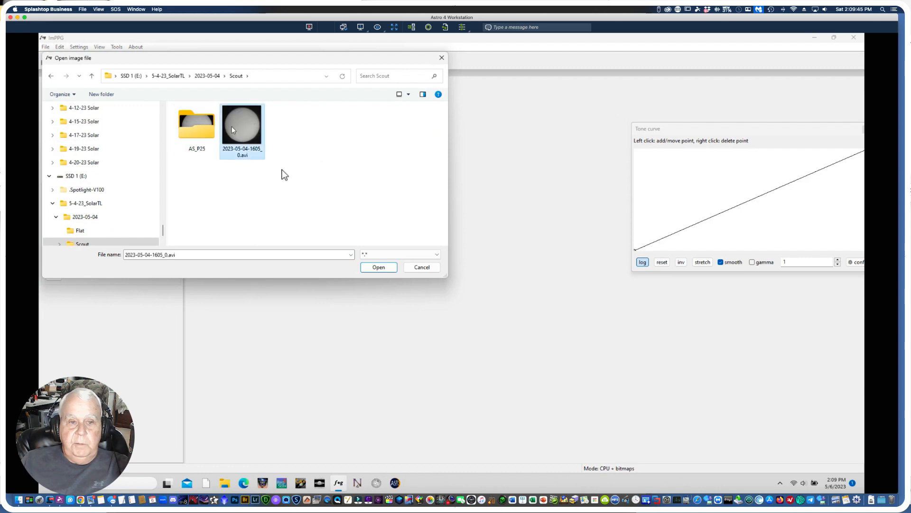
left_click(378, 267)
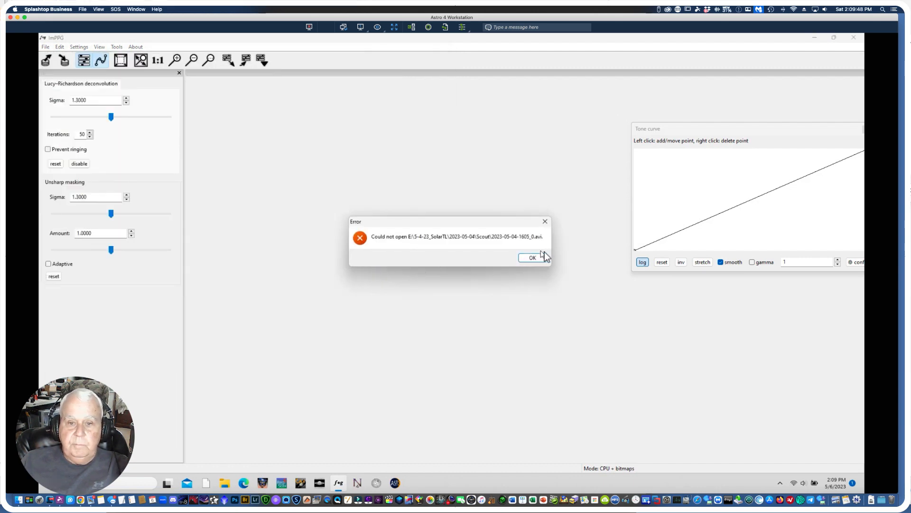
left_click(535, 260)
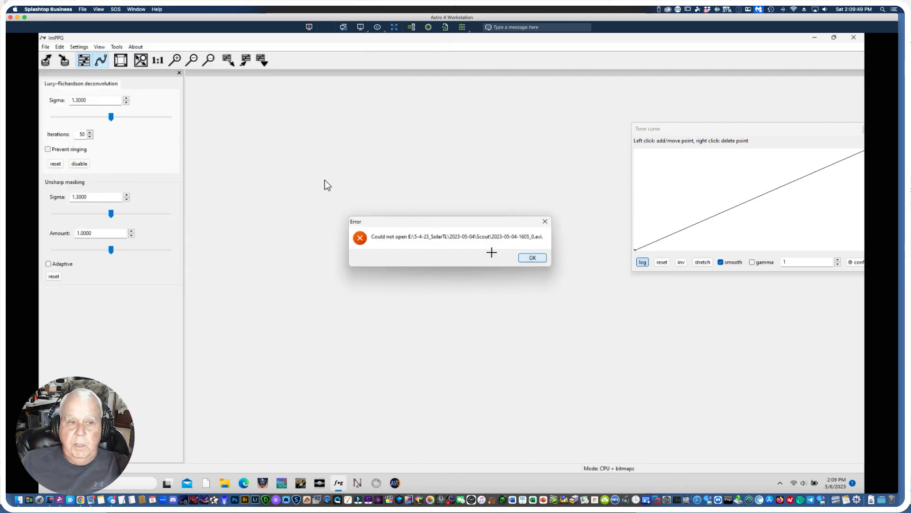
left_click(46, 47)
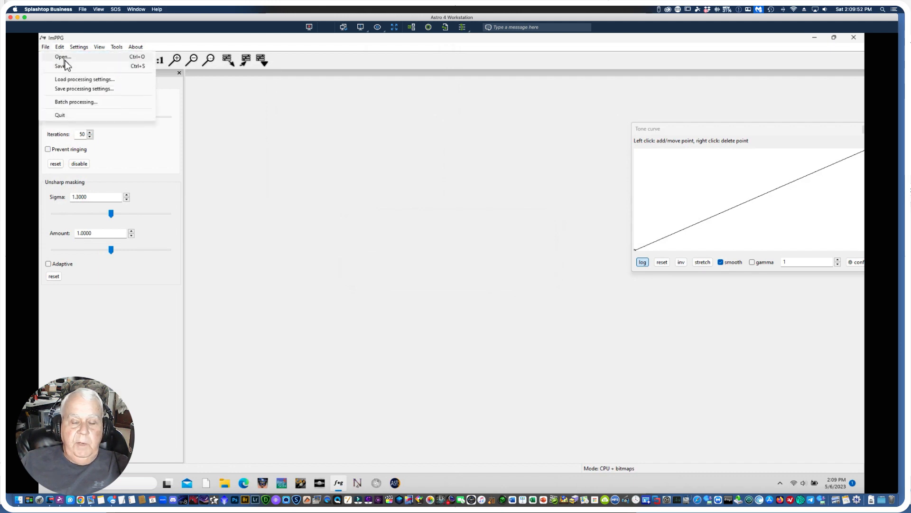
left_click(65, 58)
left_click(183, 125)
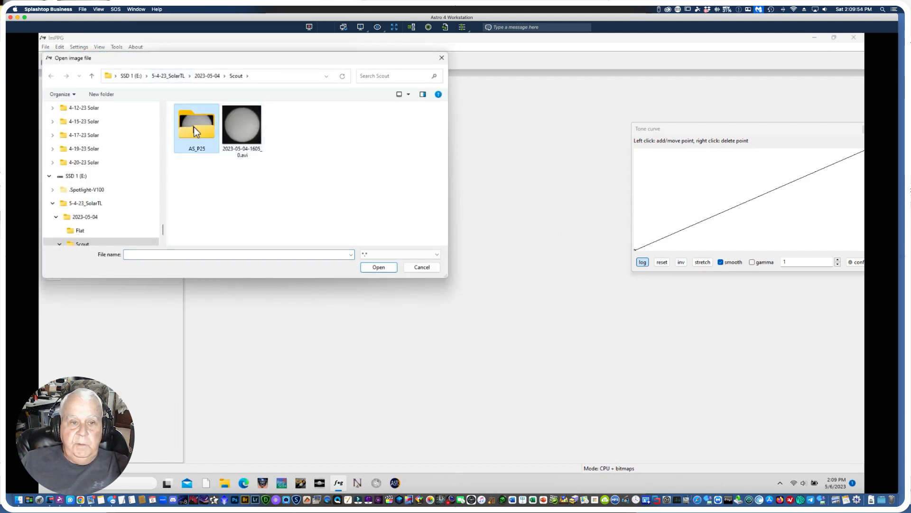
double_click(196, 131)
left_click(239, 125)
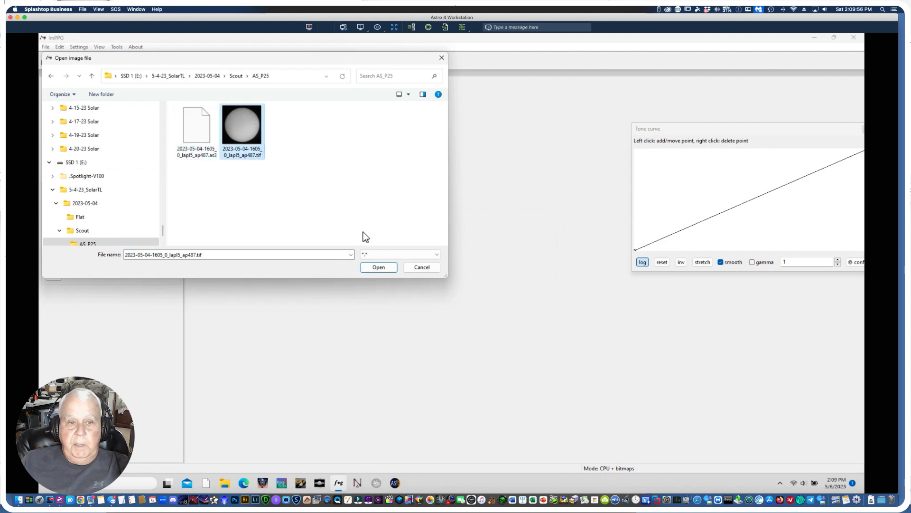
left_click(374, 269)
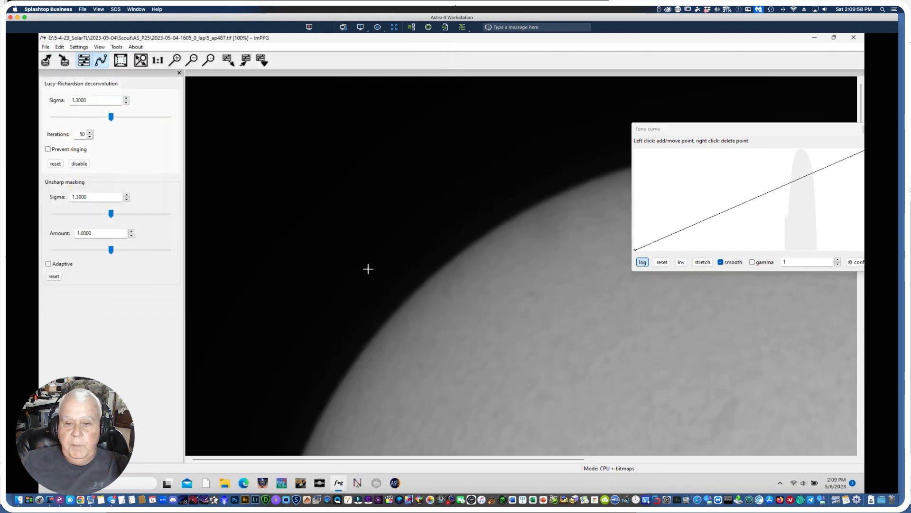
Try a processing selection around the sunspots near the Sun's right edge, and replace it by selecting and processing the whole image.
left_click(193, 58)
left_click(193, 58)
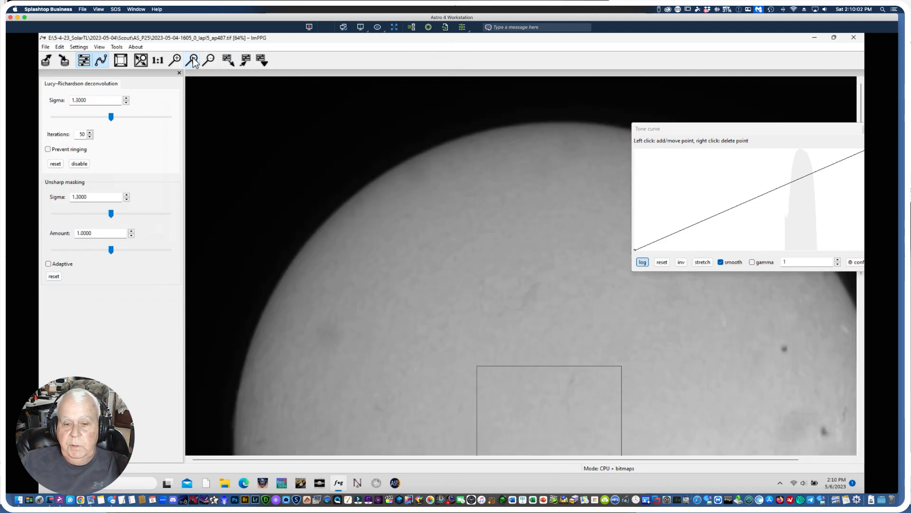
left_click(193, 58)
left_click(193, 57)
left_click(193, 58)
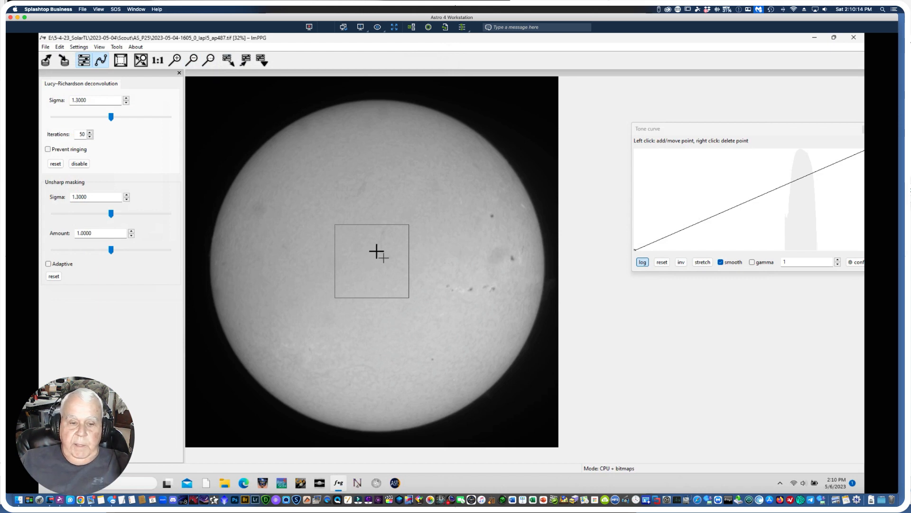
left_click_drag(439, 212, 536, 316)
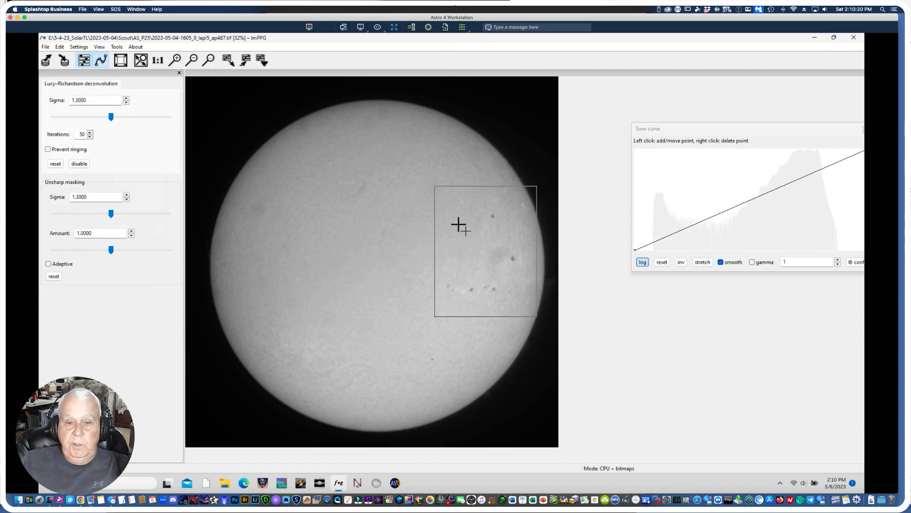
left_click(59, 47)
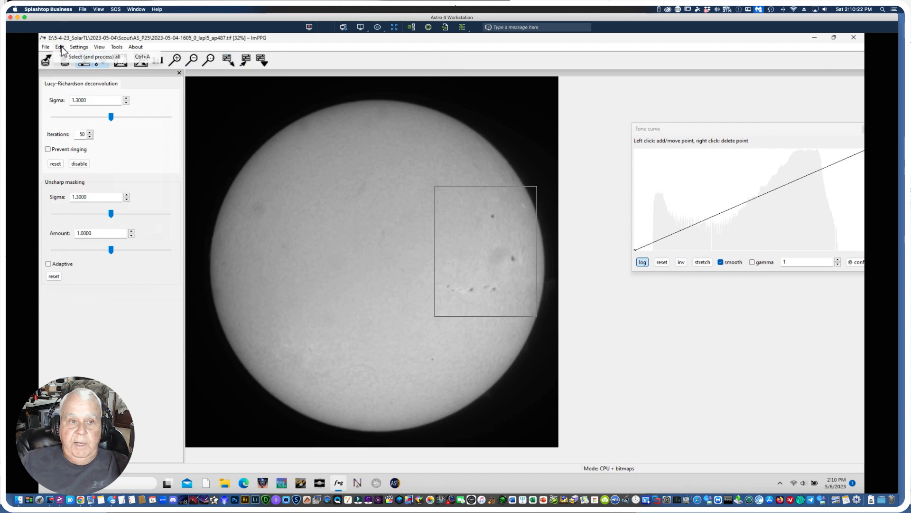
left_click(88, 57)
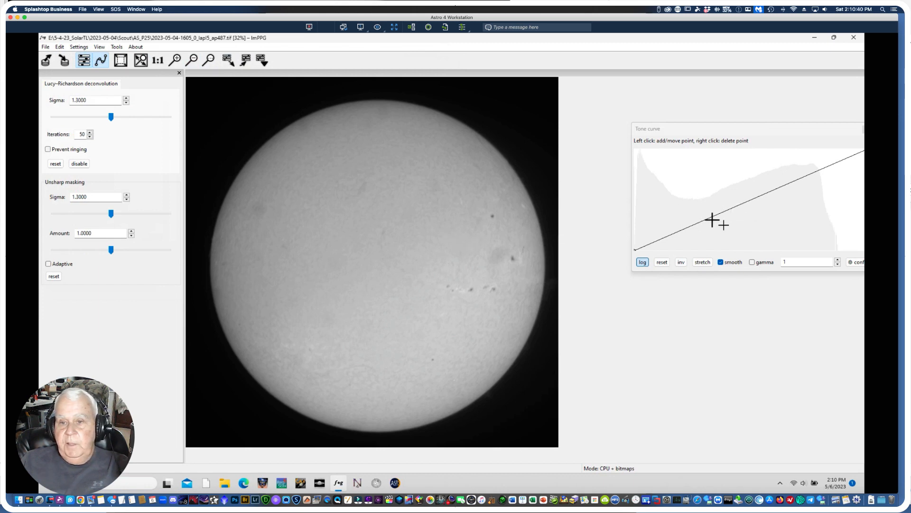
Add a point to the darker part of the tone curve, raise the curve's black endpoint to maximum, and invert the curve.
left_click(676, 234)
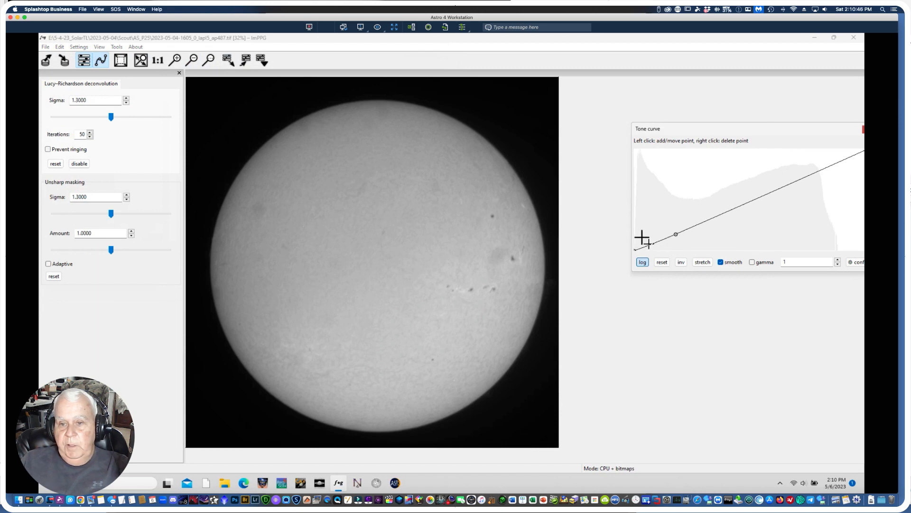
left_click_drag(643, 238, 632, 149)
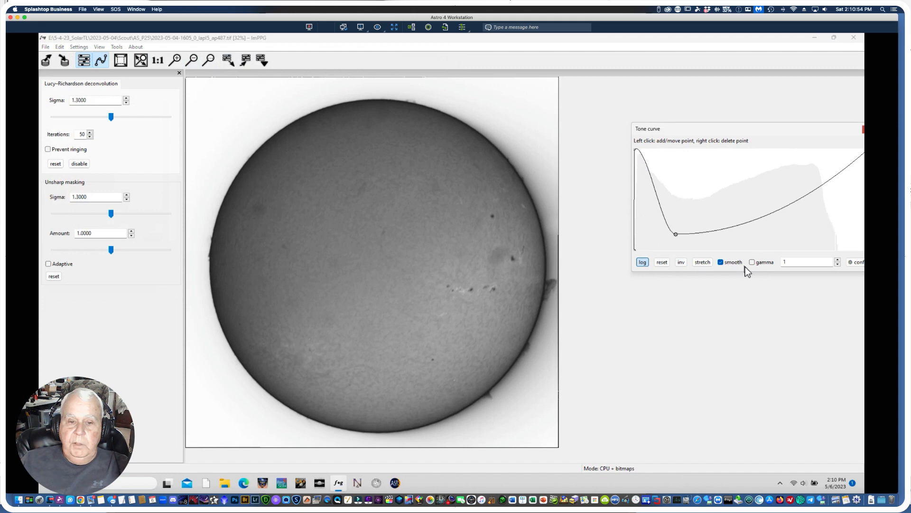
left_click(682, 262)
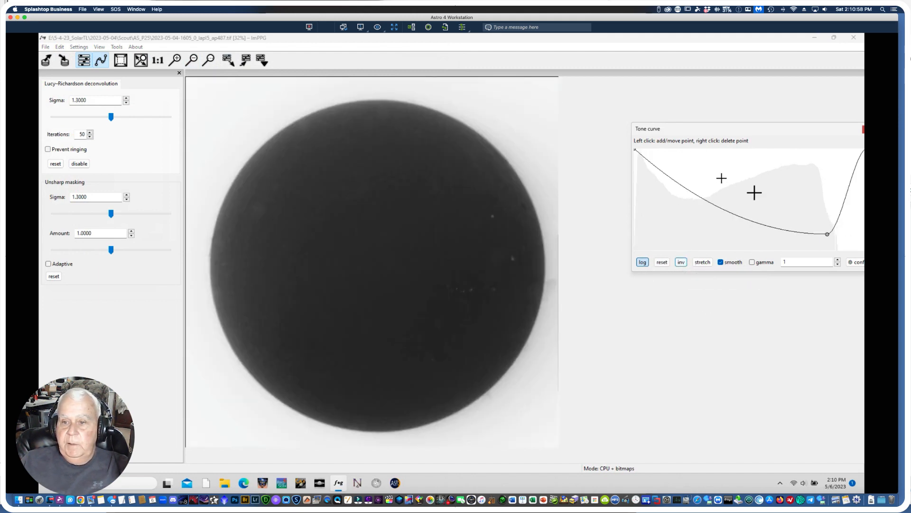
Reset and invert the tone curve, and try reshaping it with its dark endpoint plus added shadow, midtone and highlight points.
left_click(662, 262)
left_click(681, 262)
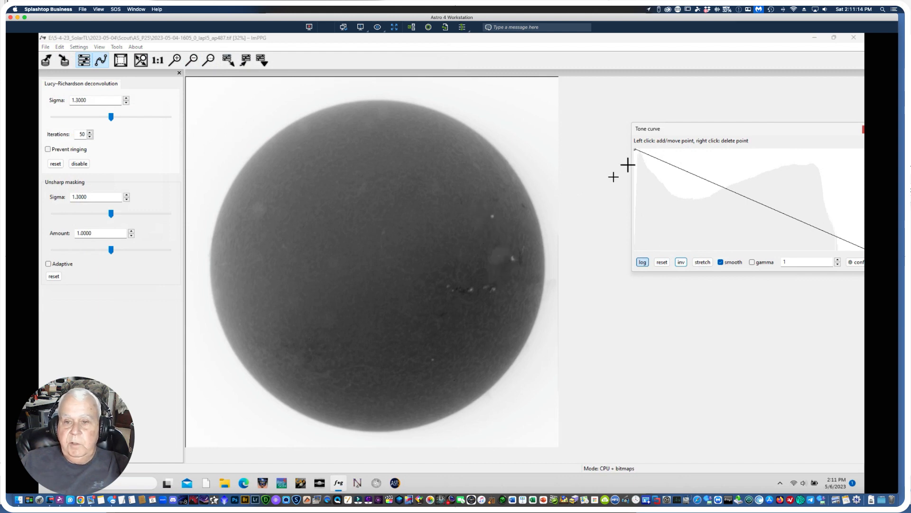
mouse_move(631, 145)
left_mouse_down()
mouse_move(635, 248)
mouse_move(660, 230)
mouse_move(636, 147)
left_mouse_up()
left_click(680, 250)
left_click_drag(679, 248, 705, 220)
left_click_drag(767, 236, 749, 203)
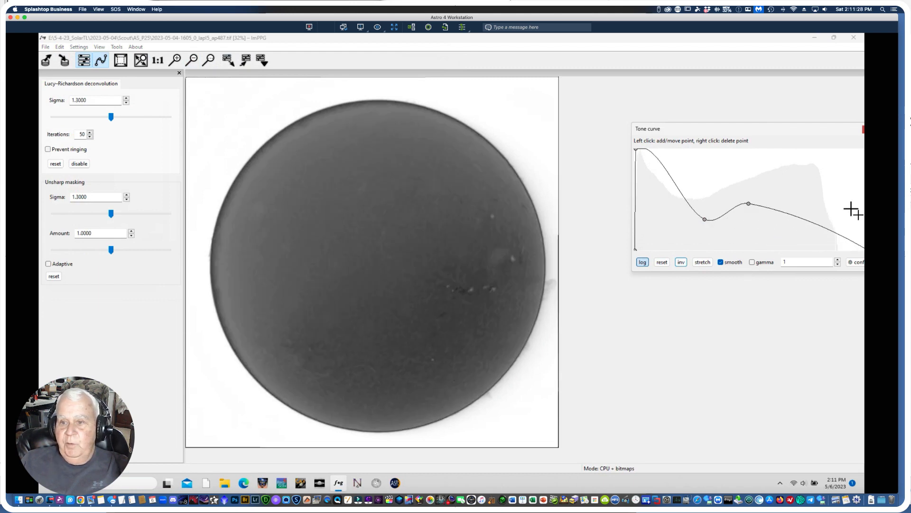
left_click_drag(831, 230, 818, 175)
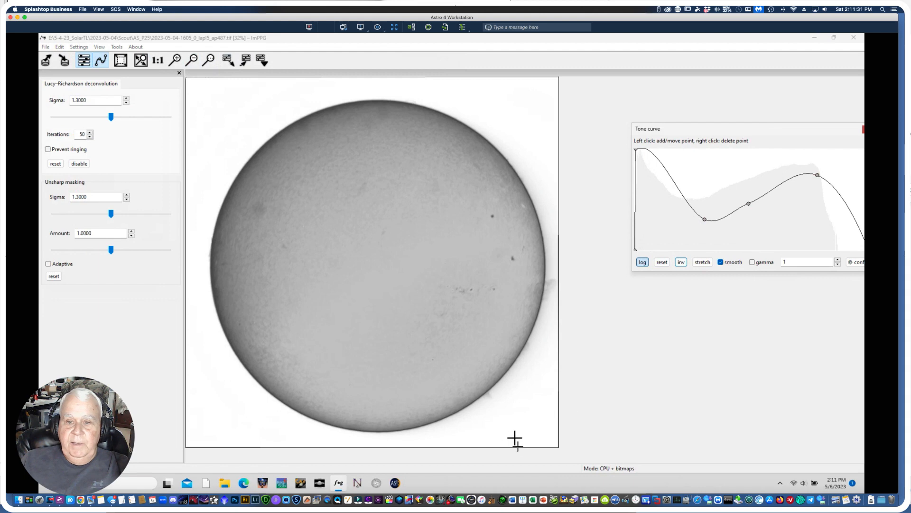
Reset the tone curve, raise its black endpoint to maximum, and pull the shadow part down with an added point.
left_click(662, 263)
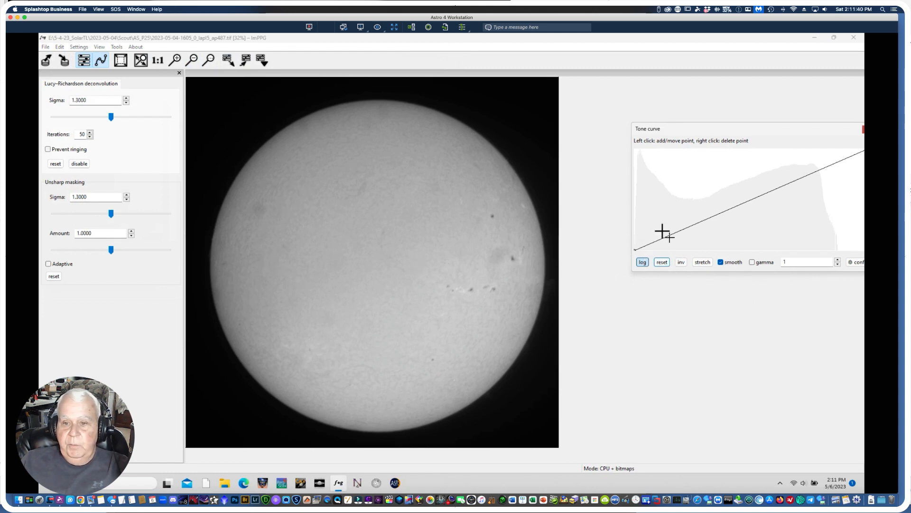
left_click_drag(642, 246, 639, 150)
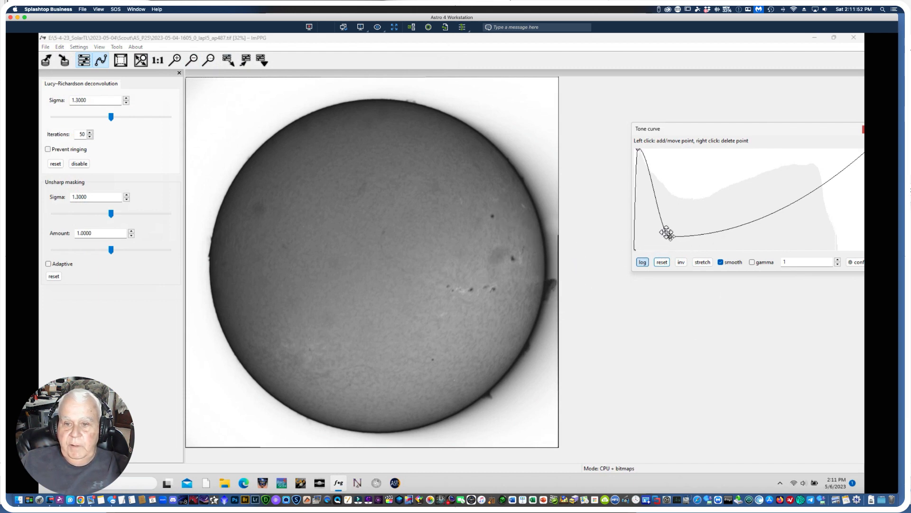
left_click_drag(667, 232, 691, 228)
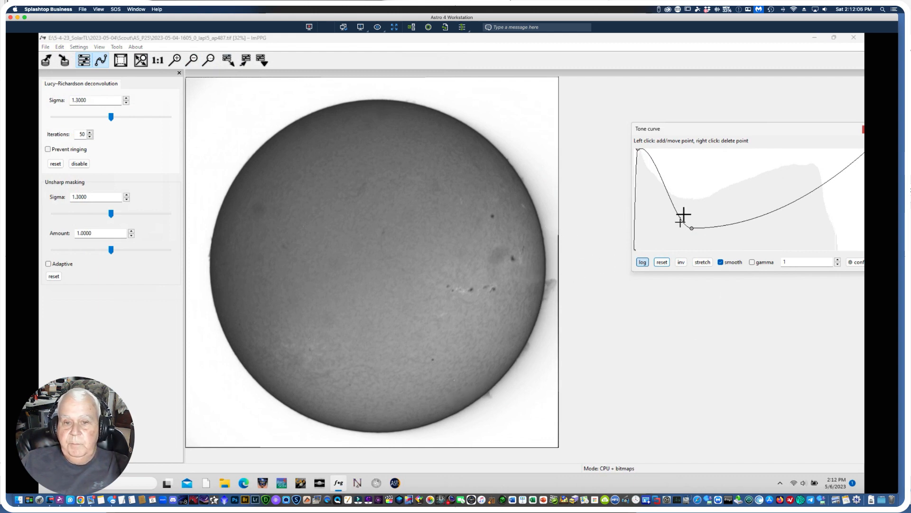
Add three points along the lower midtones, midtones and highlights of the tone curve and fine-tune them to brighten the disk.
left_click_drag(763, 205, 769, 203)
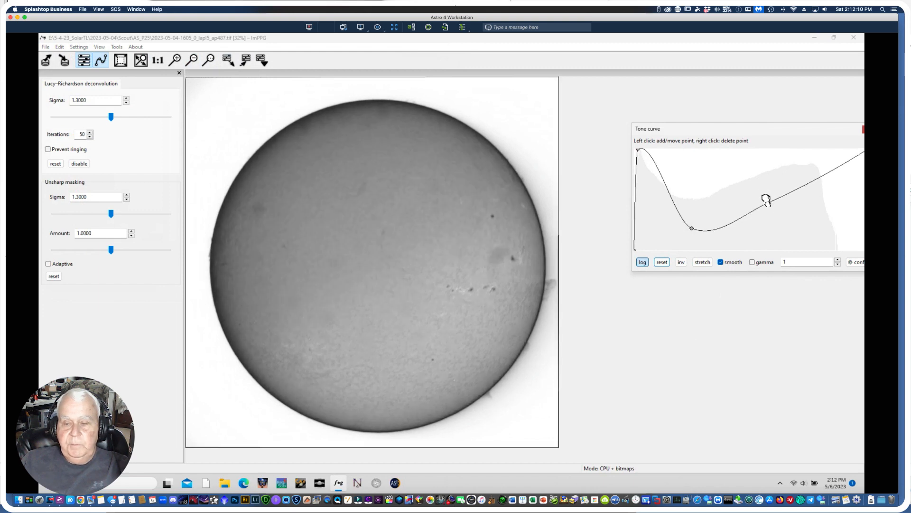
left_click_drag(817, 179, 816, 176)
left_click(769, 202)
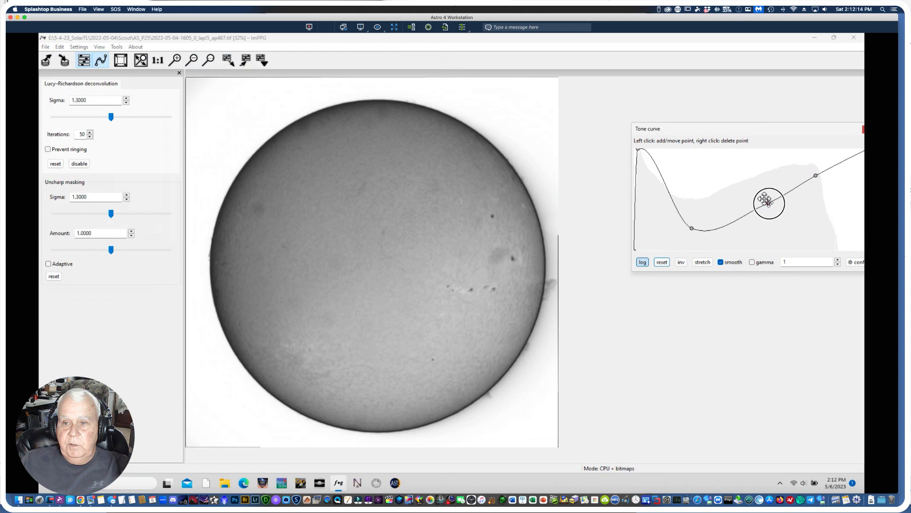
left_click_drag(727, 225, 731, 228)
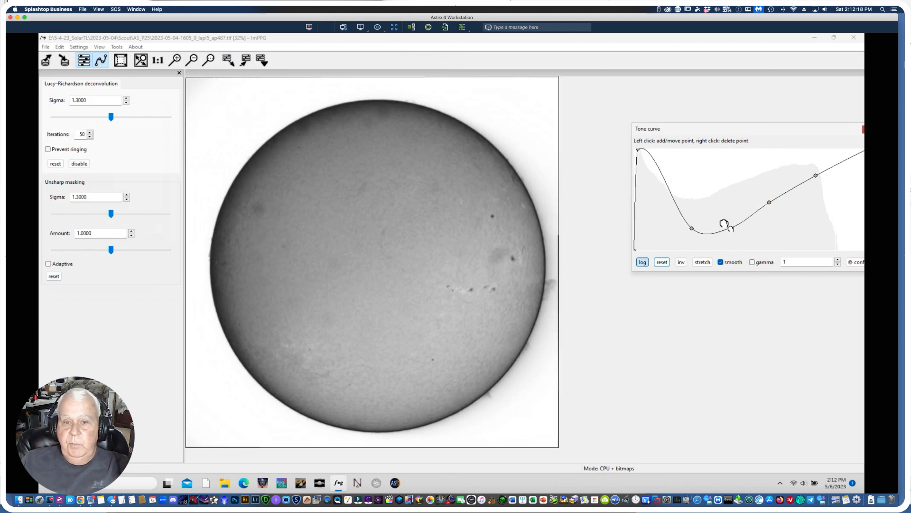
left_click(770, 200)
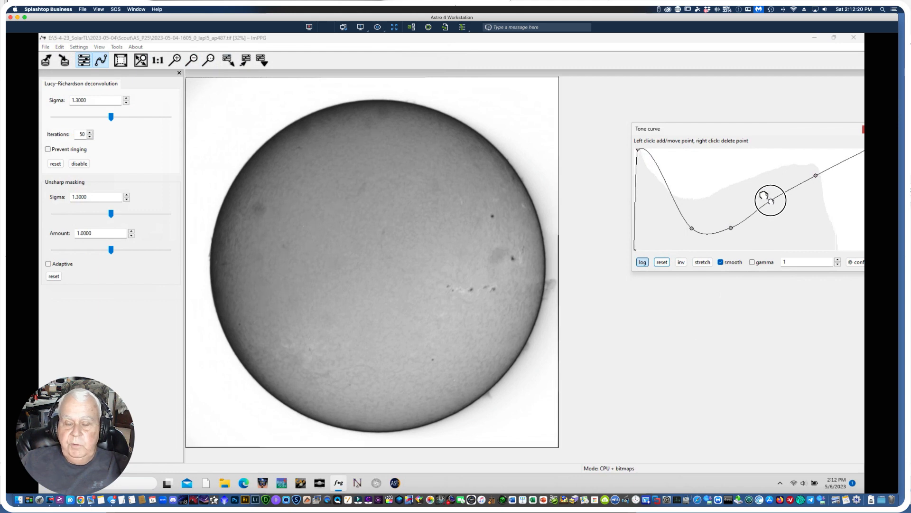
left_click_drag(815, 176, 812, 177)
left_click(768, 201)
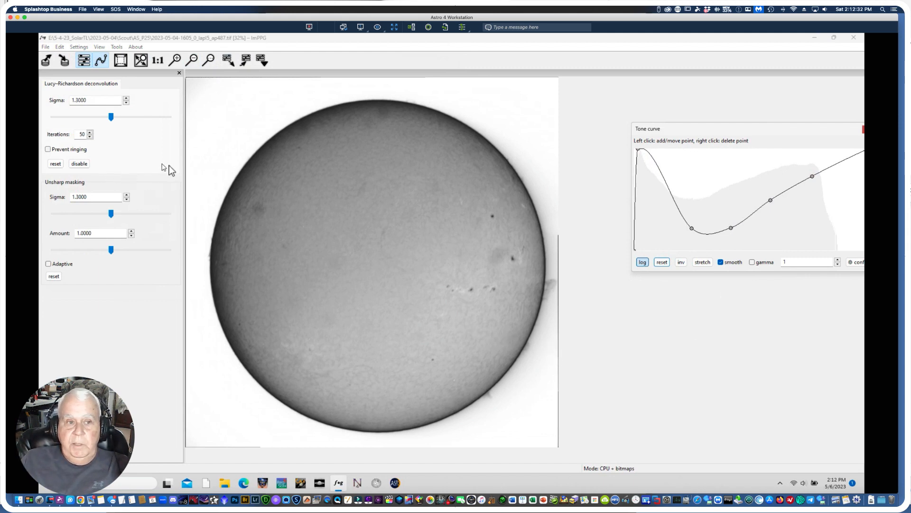
Hide the tone curve window and raise the Lucy–Richardson deconvolution sigma to 2.9287.
left_click(100, 60)
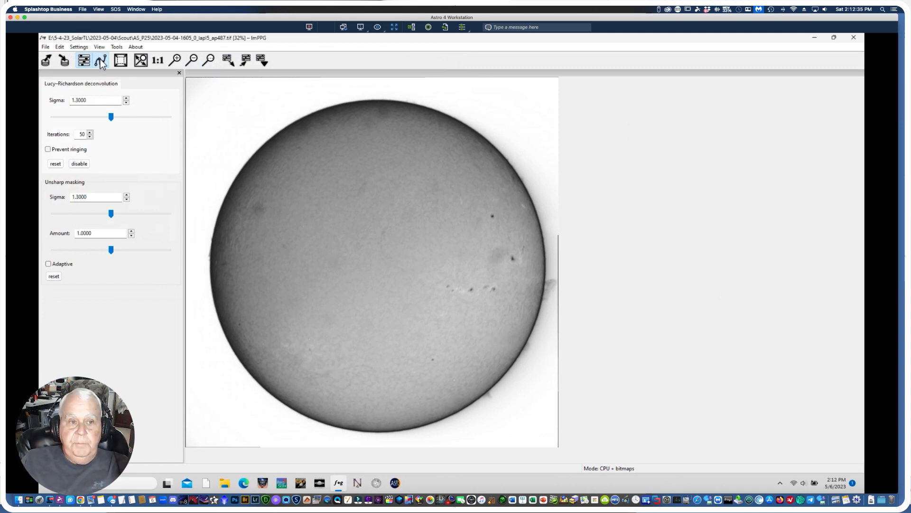
left_click(112, 118)
left_click_drag(111, 117, 147, 118)
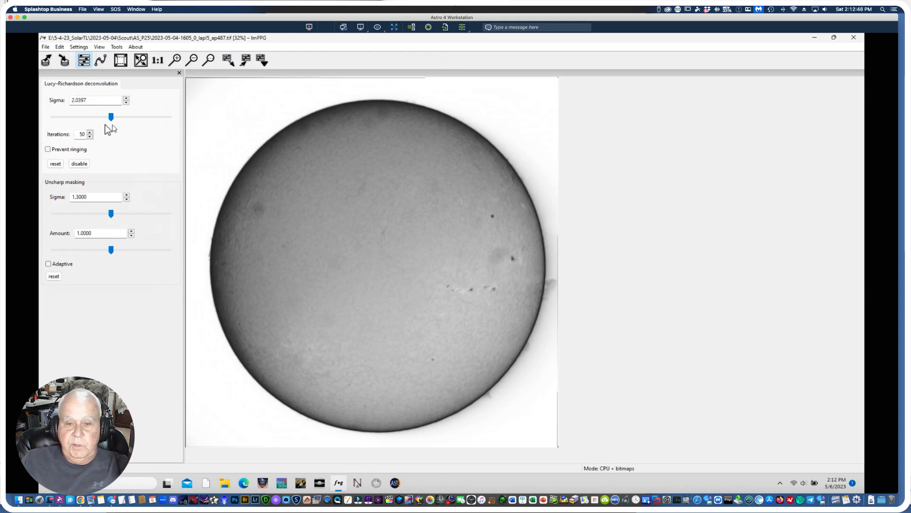
left_click_drag(111, 117, 142, 117)
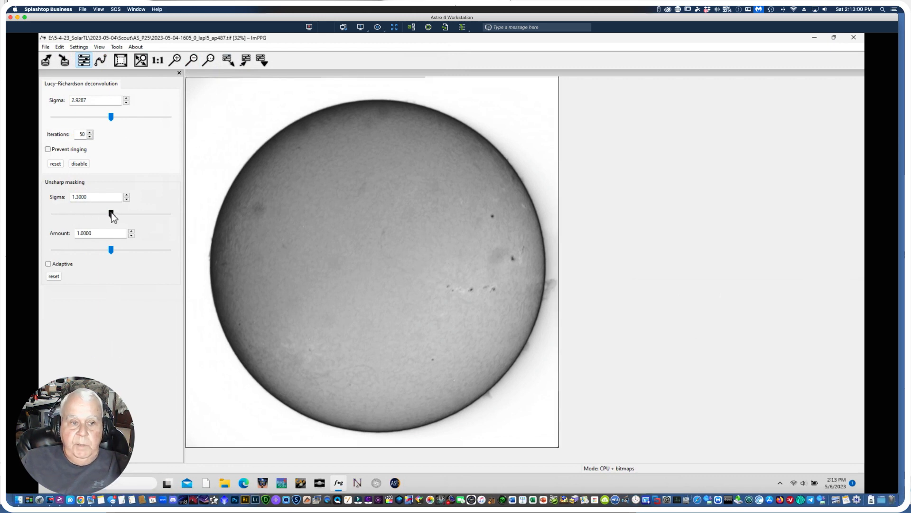
Set the unsharp masking to a sigma of 1.3690 and an amount of 1.6884.
left_click_drag(111, 214, 125, 214)
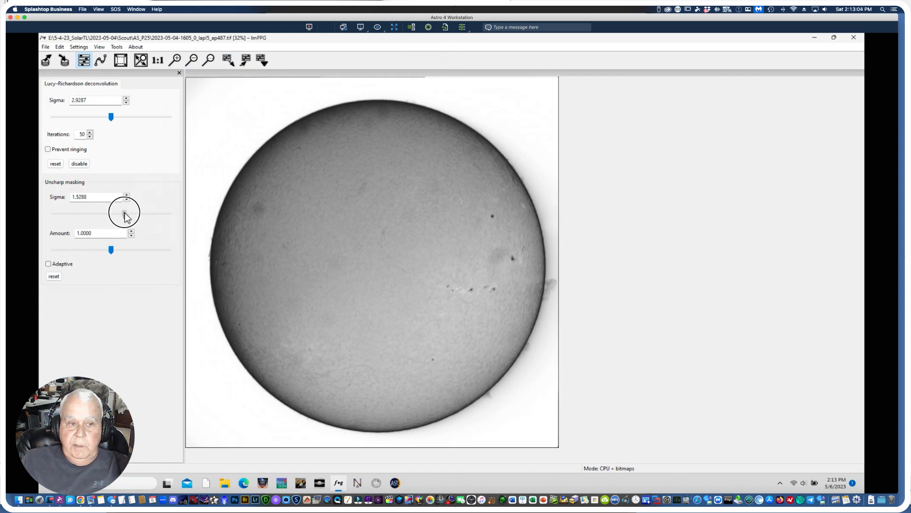
left_click_drag(112, 249, 145, 251)
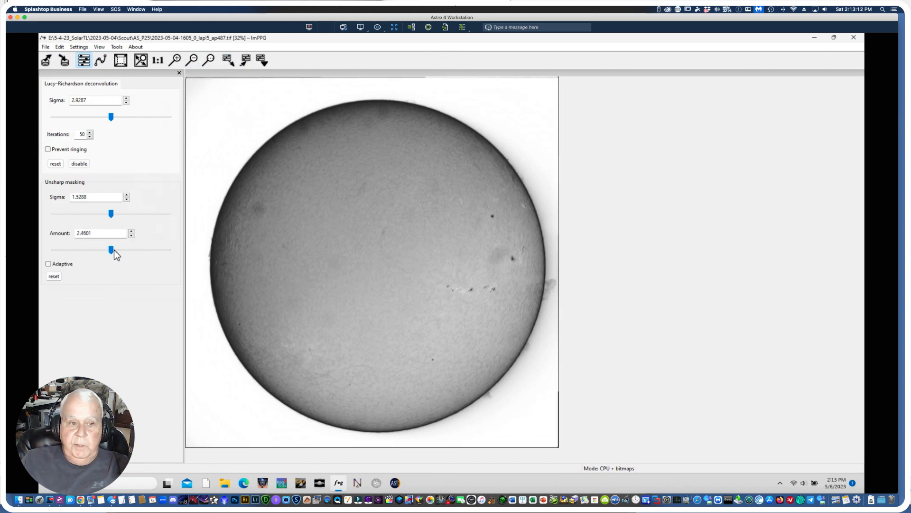
left_click_drag(113, 250, 96, 250)
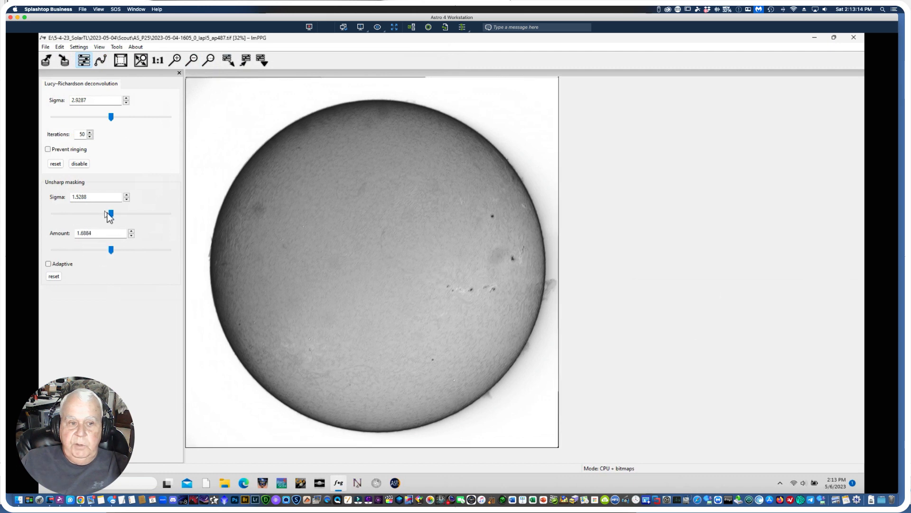
left_click_drag(111, 214, 104, 217)
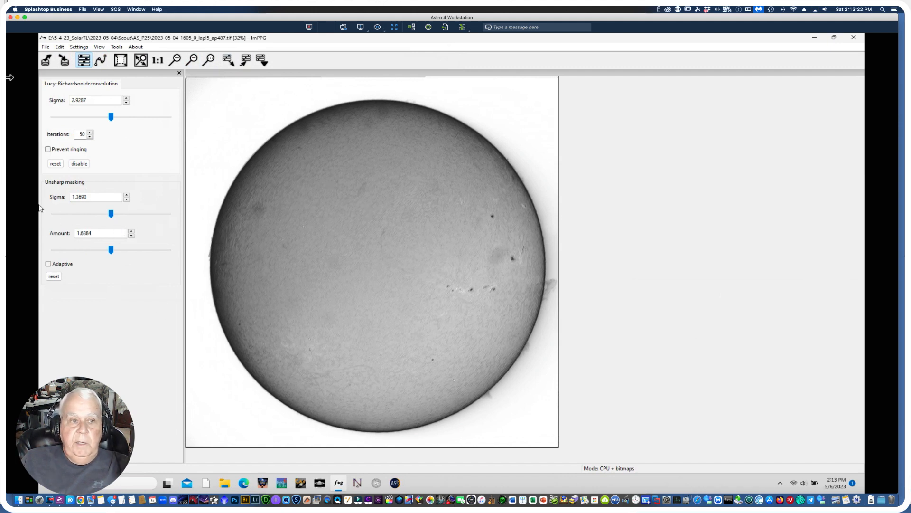
Save the processed image as SolarScout in TIFF 16-bit format in the 5-4-23_SolarTL folder.
left_click(44, 47)
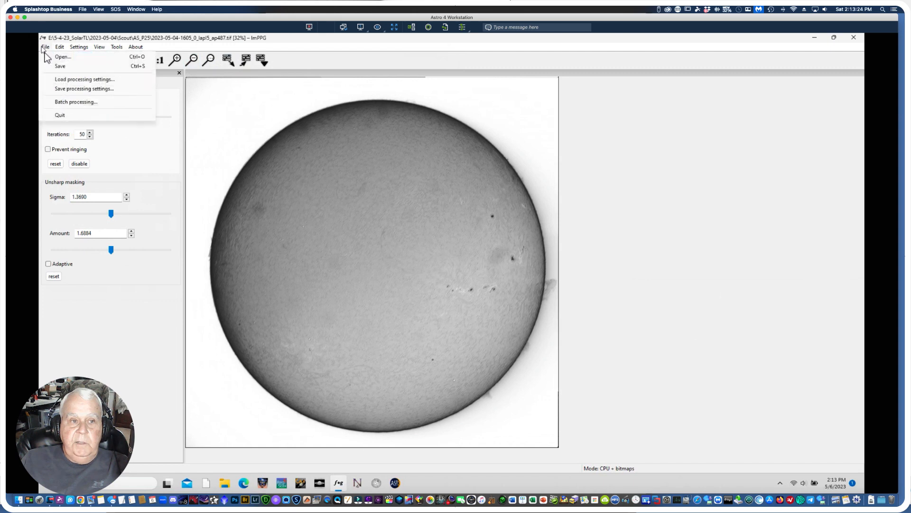
left_click(59, 66)
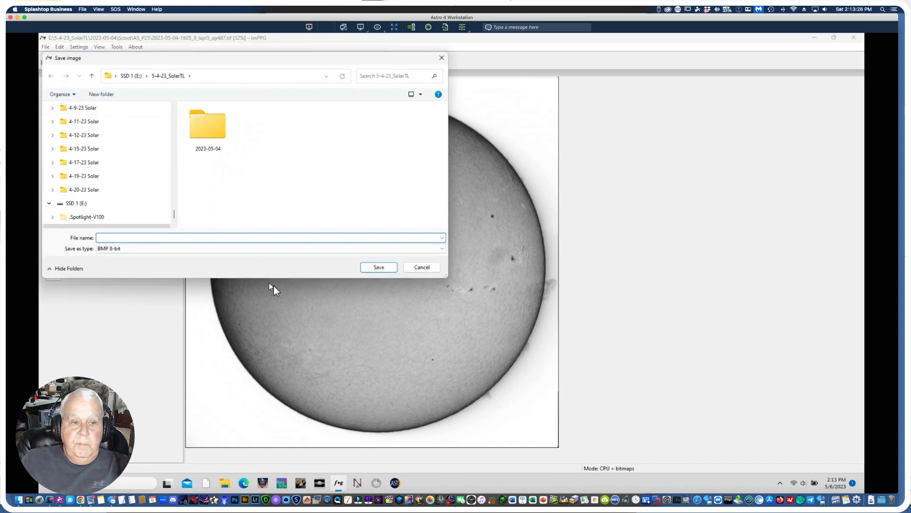
left_click(444, 249)
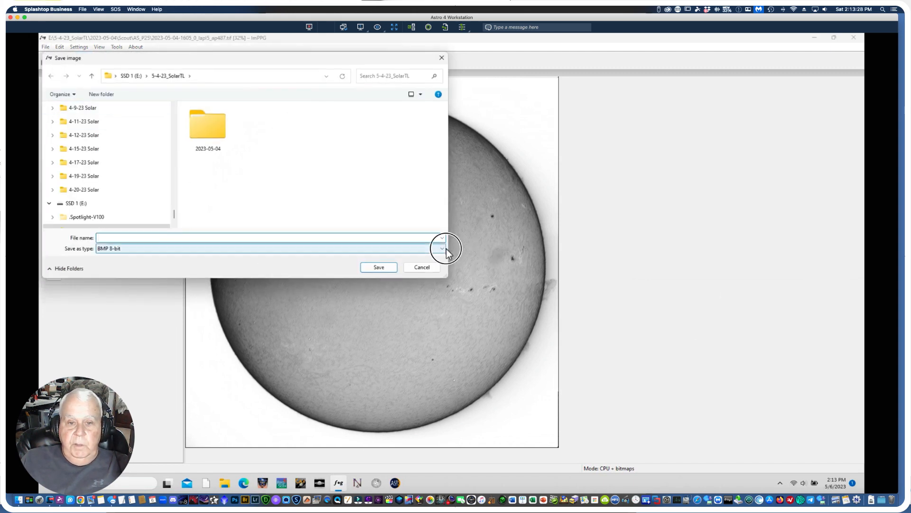
left_click(105, 270)
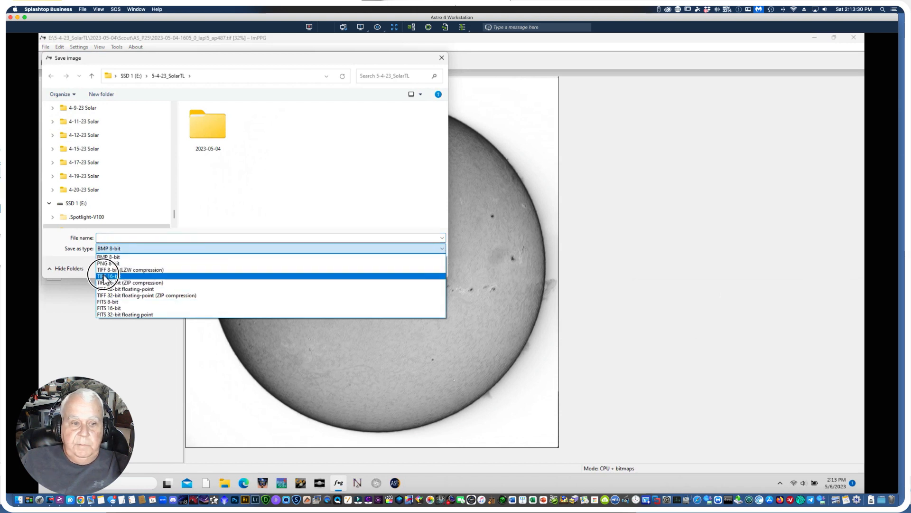
left_click(104, 275)
left_click(112, 237)
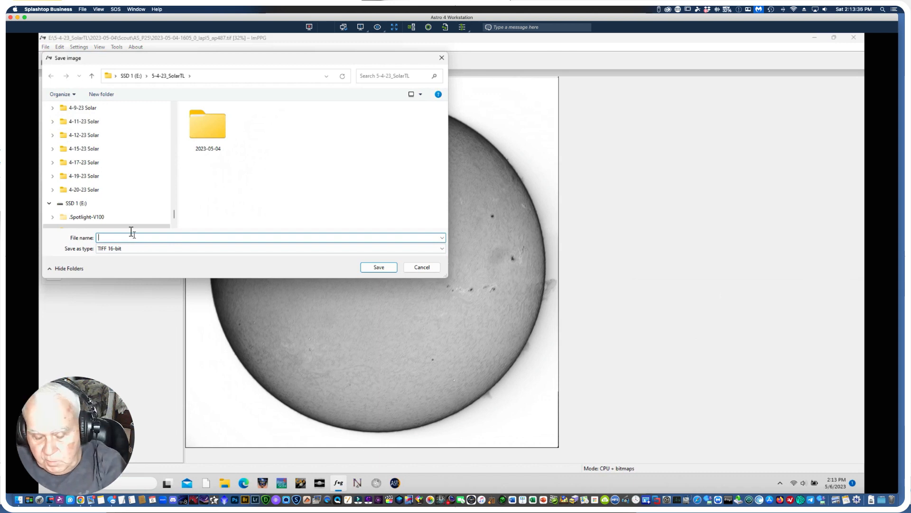
type("Solar")
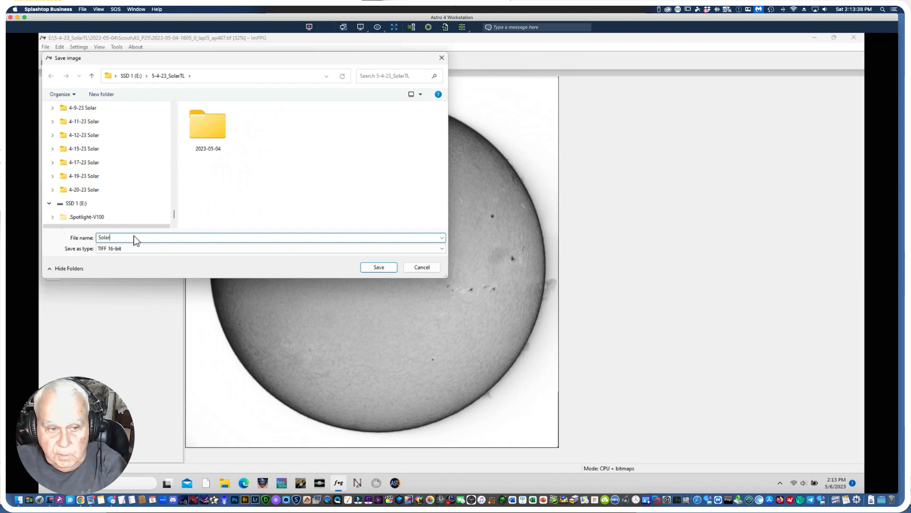
type("Scout")
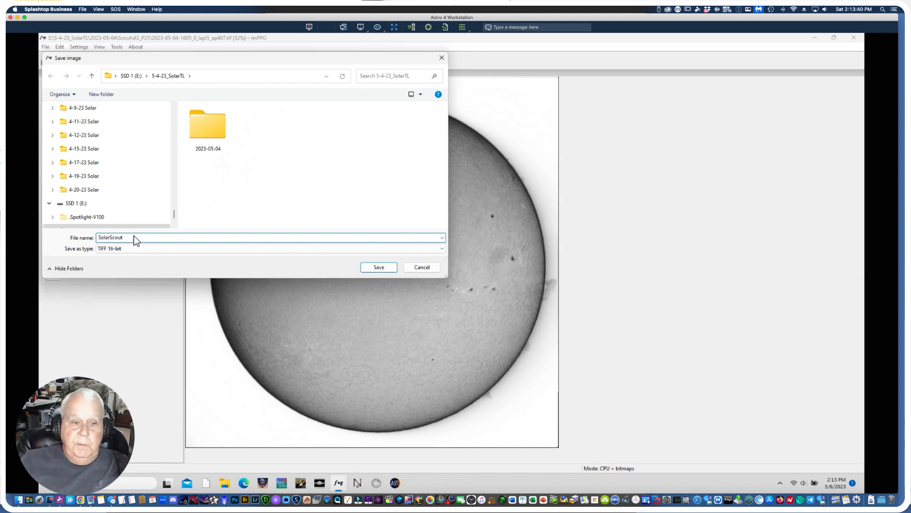
left_click(375, 267)
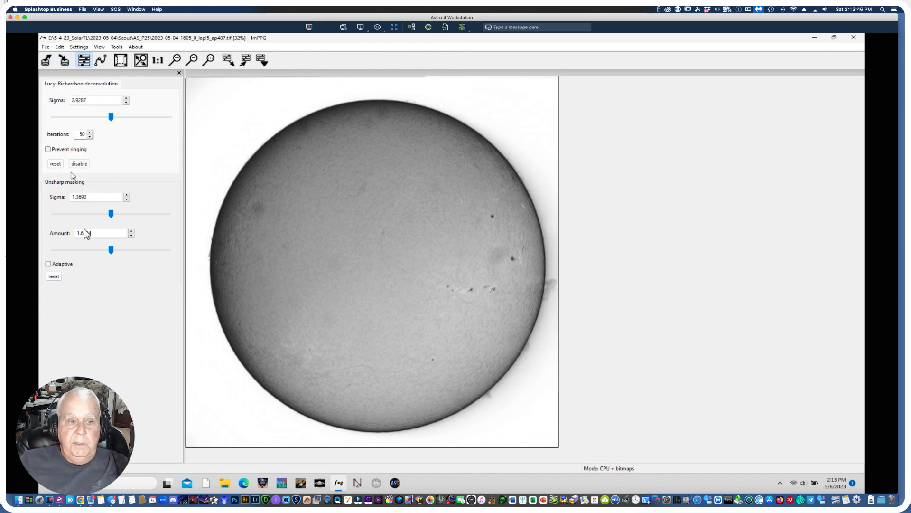
Reset the Lucy–Richardson deconvolution, unsharp masking and tone curve to their defaults.
left_click(56, 164)
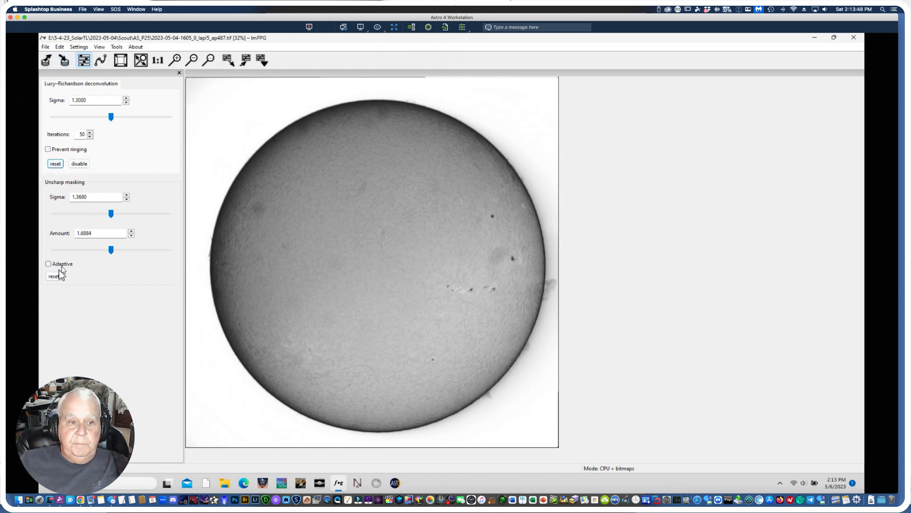
left_click(54, 276)
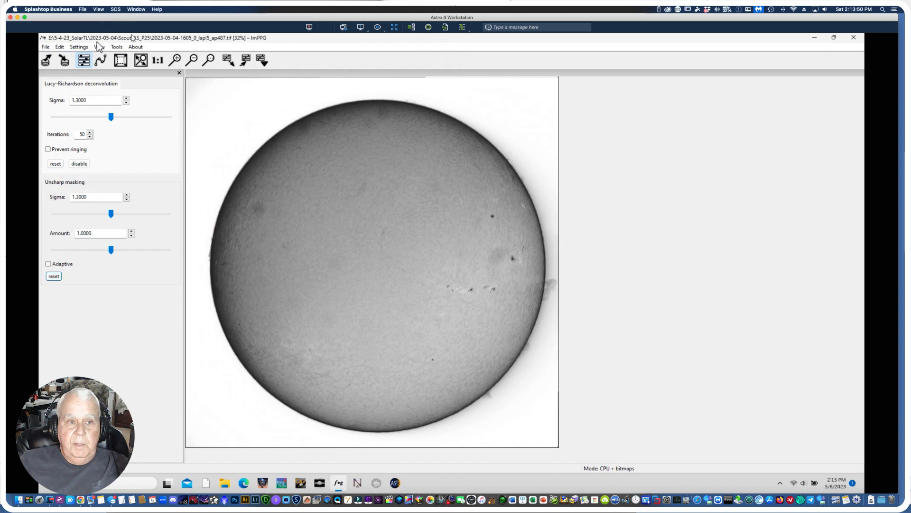
left_click(100, 60)
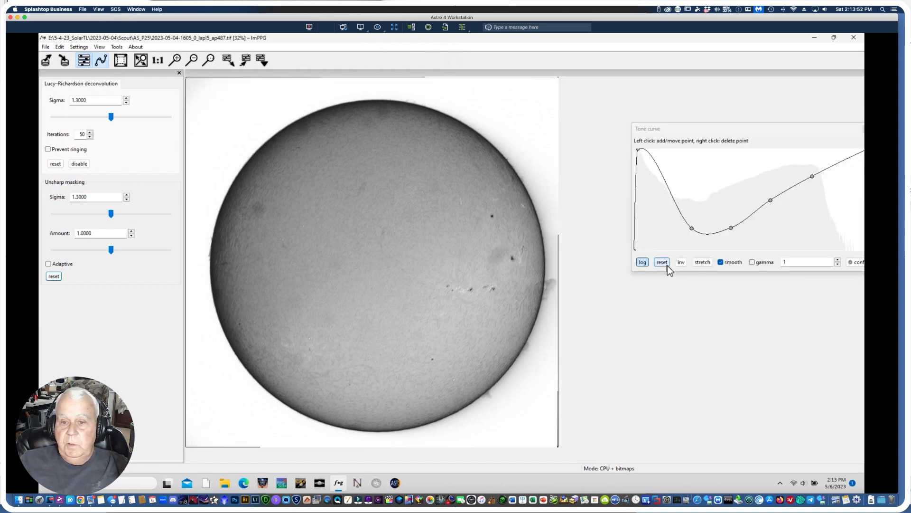
left_click(667, 265)
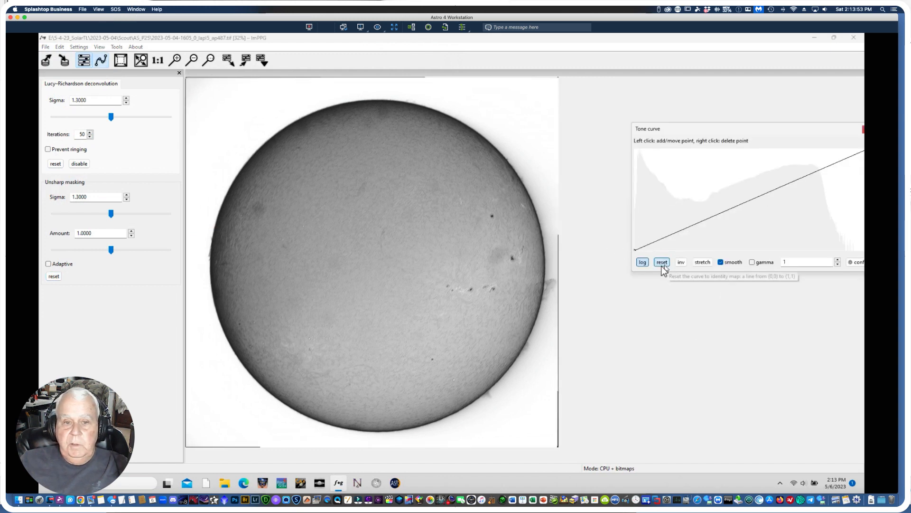
left_click(46, 47)
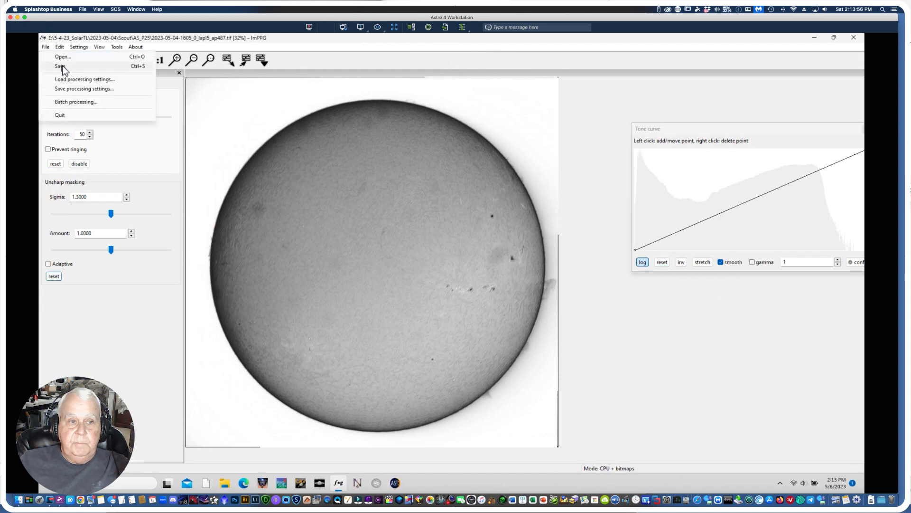
left_click(45, 47)
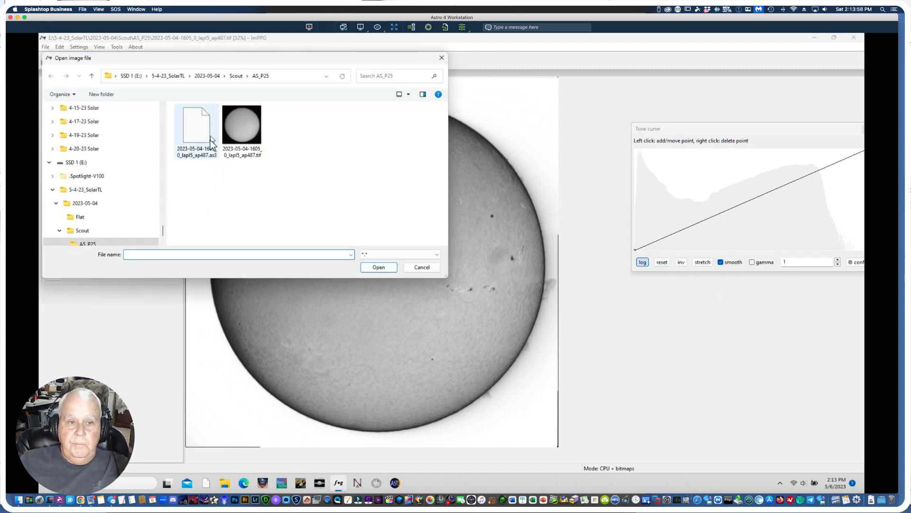
left_click(81, 203)
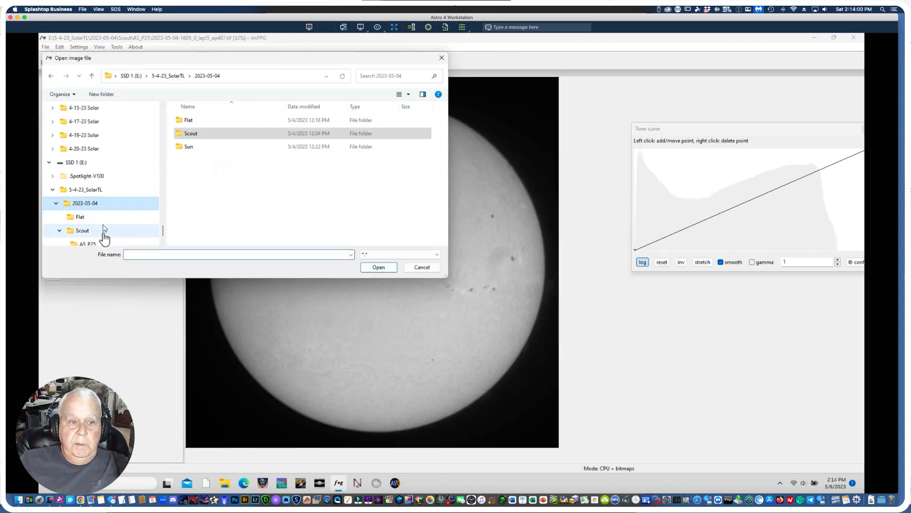
double_click(186, 147)
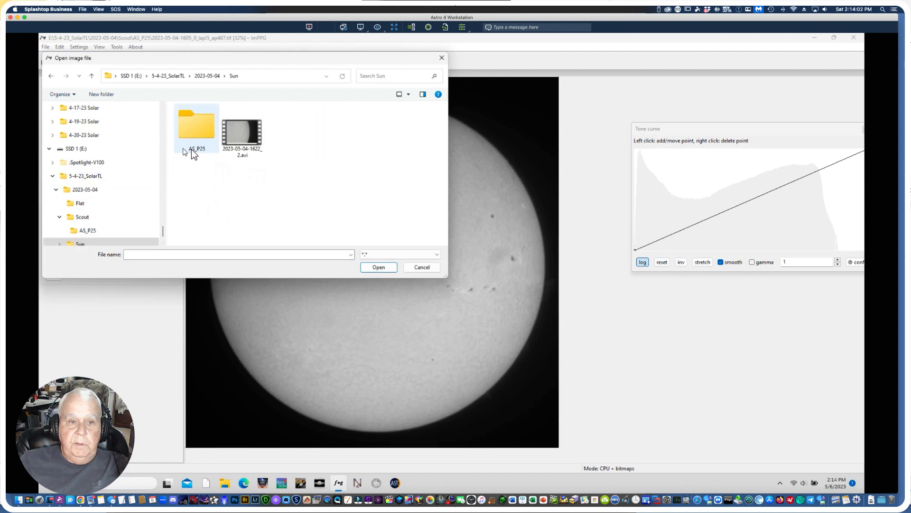
double_click(204, 135)
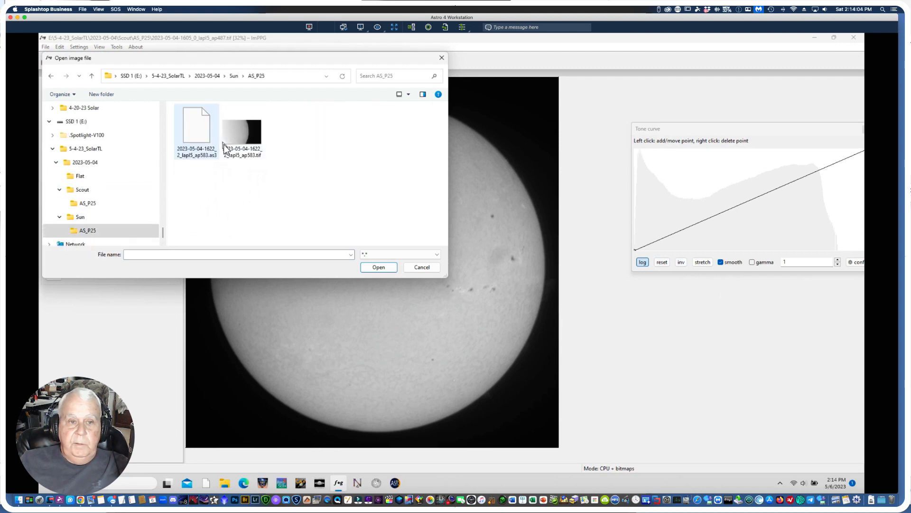
left_click(237, 138)
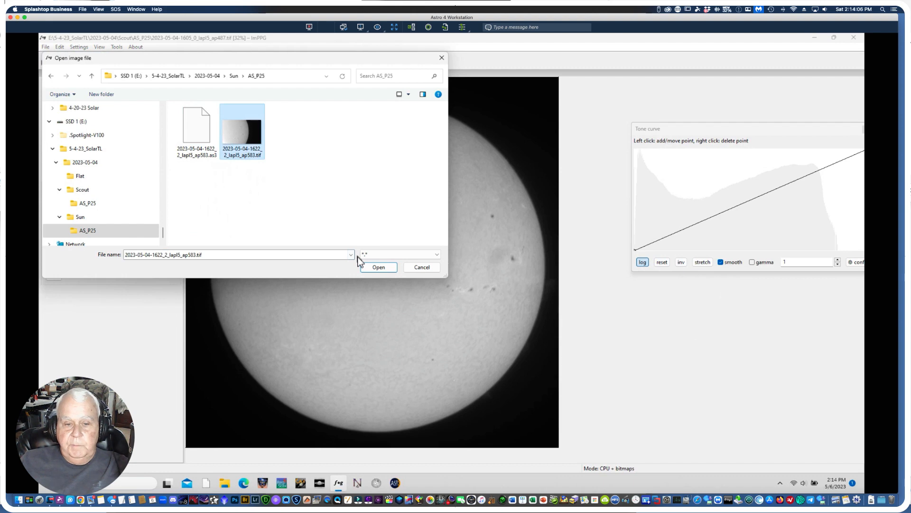
left_click(379, 268)
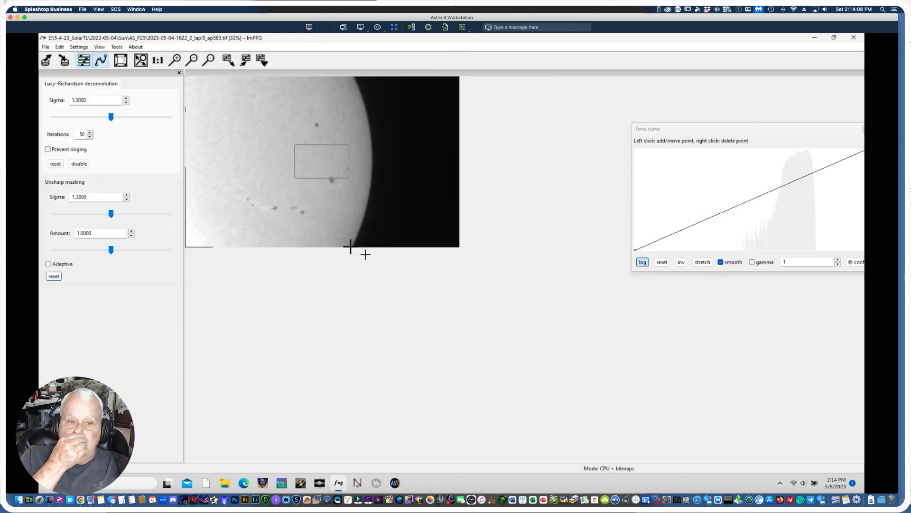
Select and process the entire partial-disc Sun image.
left_click(177, 60)
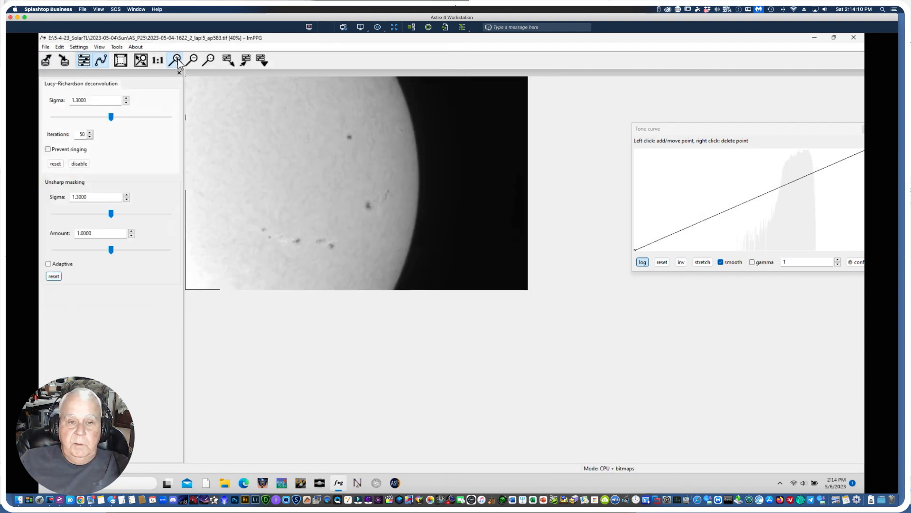
left_click(177, 60)
left_click(177, 60)
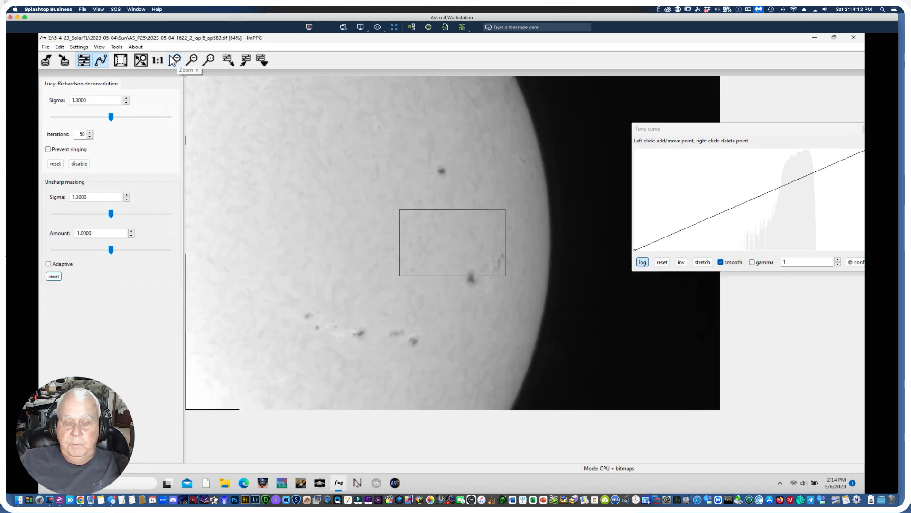
left_click(60, 48)
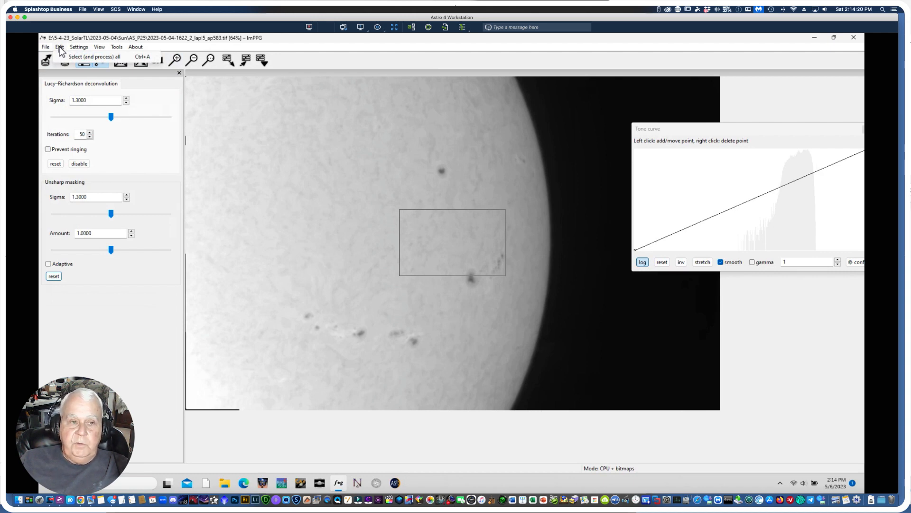
left_click(77, 57)
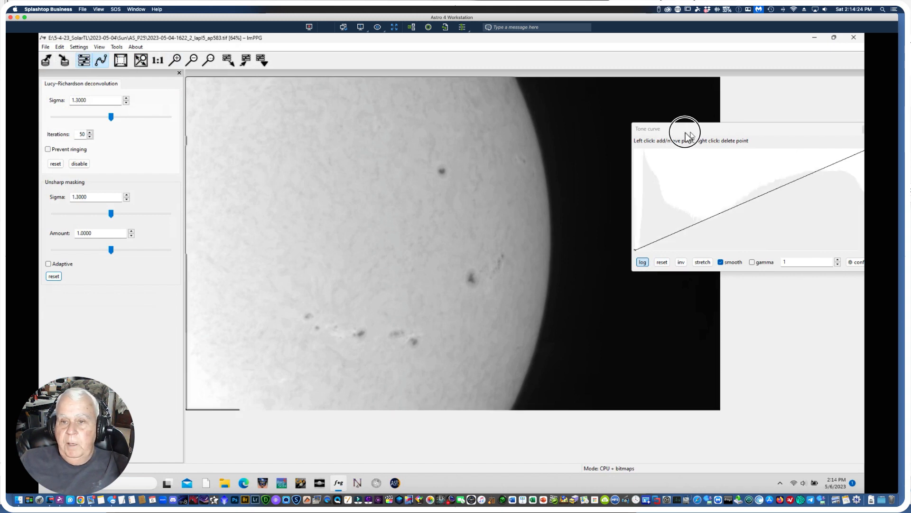
Shape the tone curve with a peak at the darkest tones, a steep dip beside it, and two points rising through the midtones and highlights.
left_click_drag(688, 129, 642, 127)
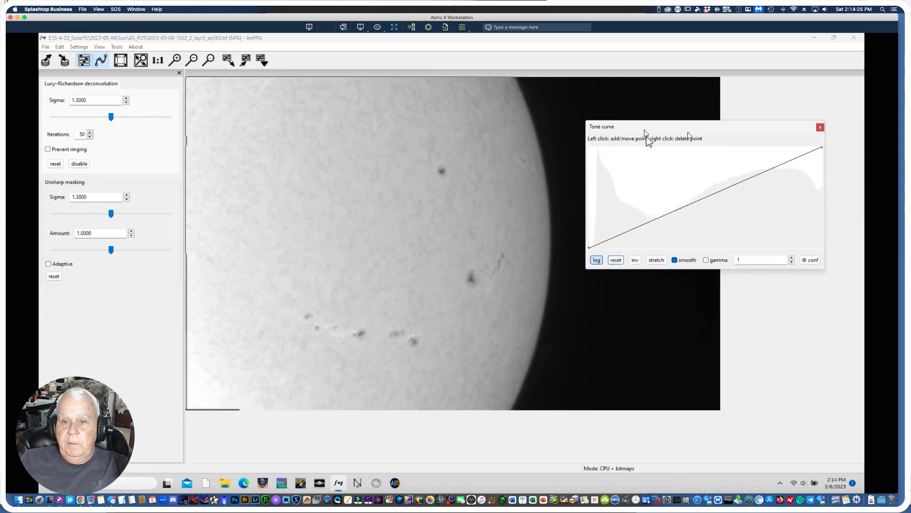
left_click(623, 234)
left_click_drag(600, 235, 597, 148)
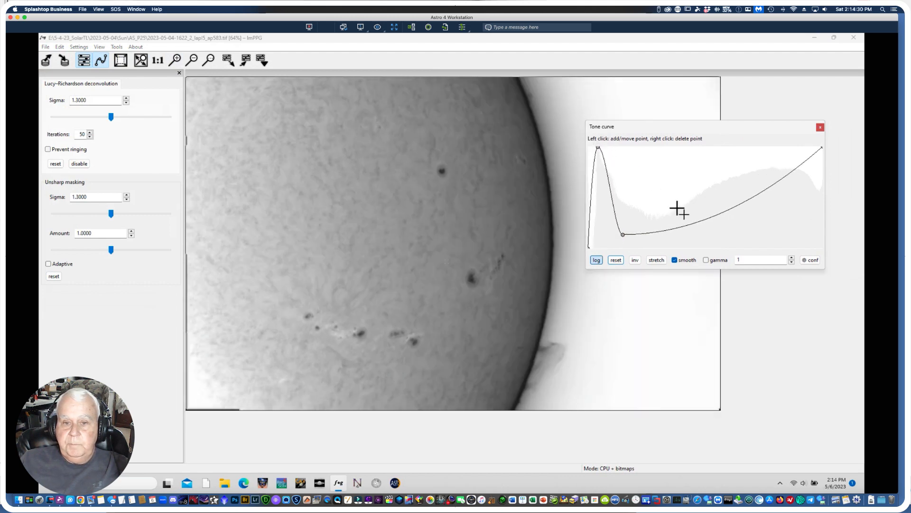
left_click_drag(623, 234, 626, 235)
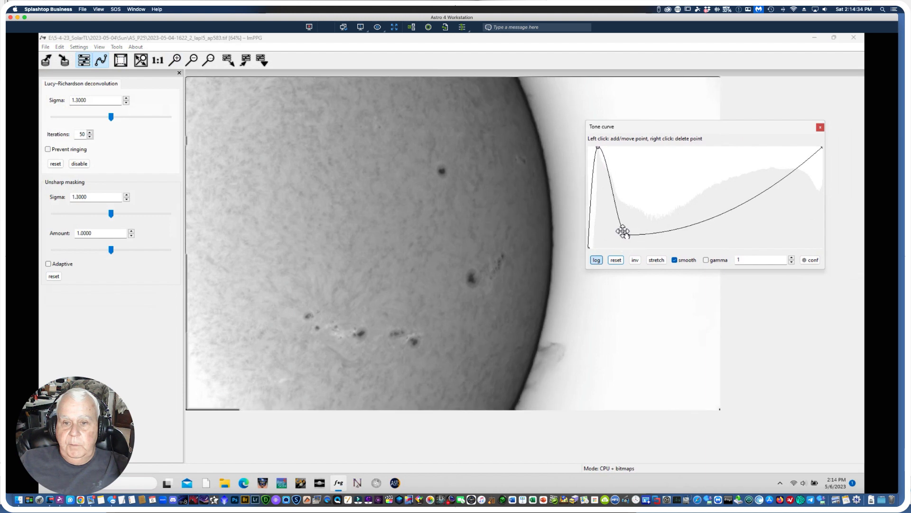
left_click(713, 212)
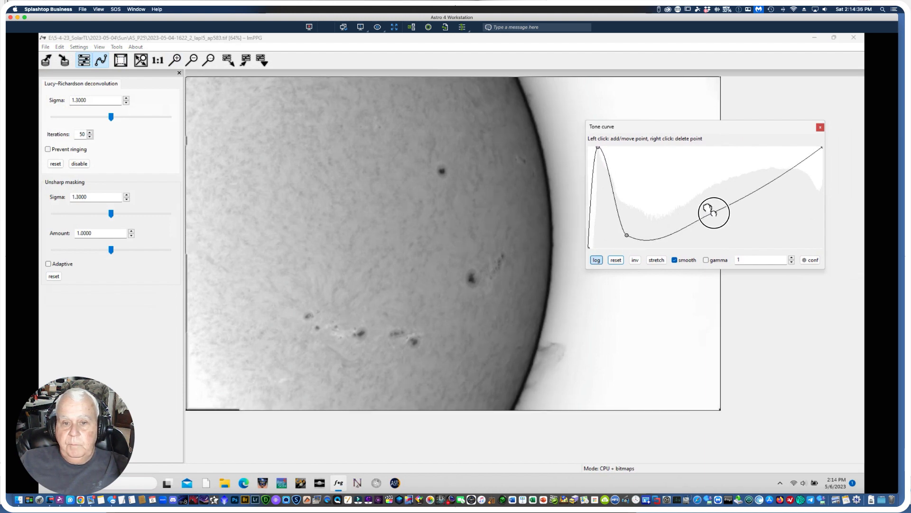
left_click_drag(757, 180, 759, 179)
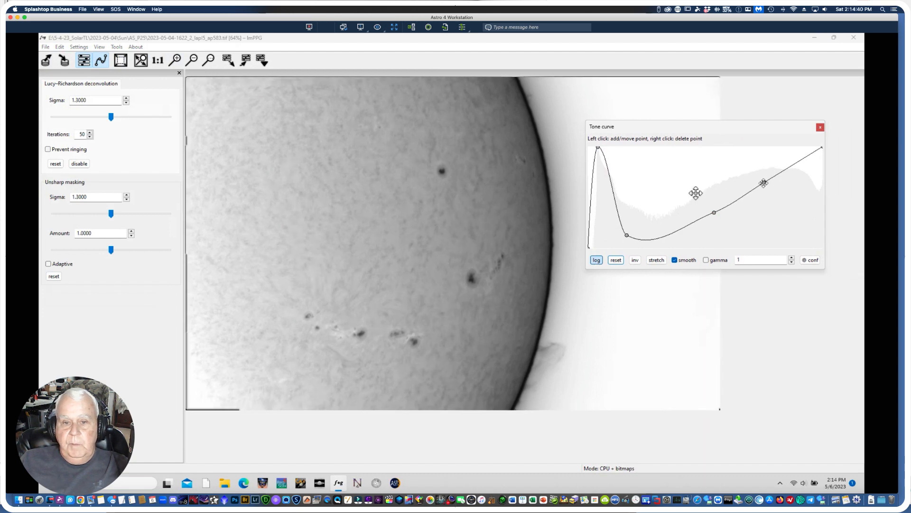
left_click_drag(644, 126, 673, 131)
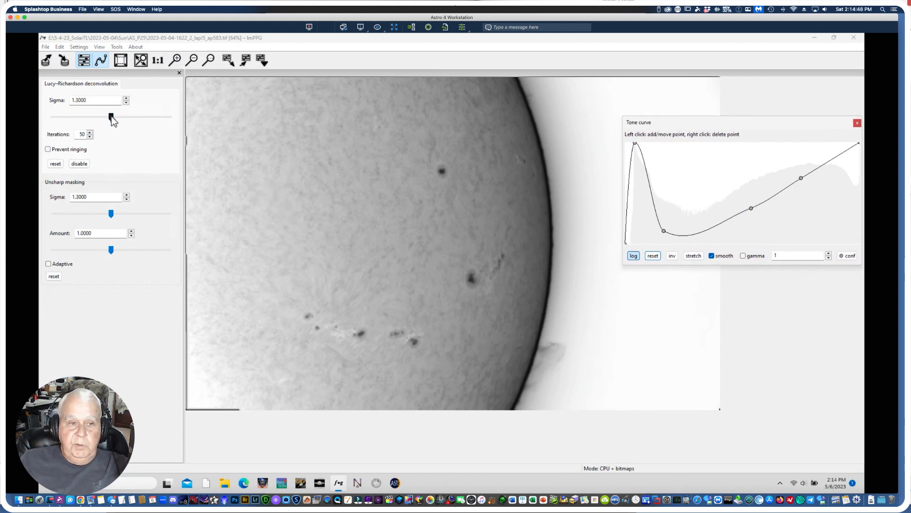
Set the Lucy–Richardson deconvolution sigma to 1.9196 and the unsharp masking to sigma 1.4863 and amount 1.1973.
left_click_drag(111, 117, 144, 117)
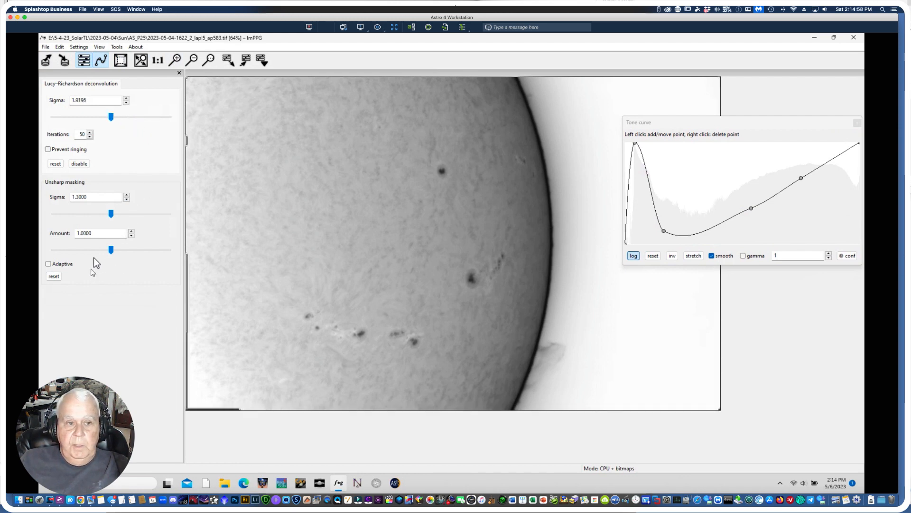
left_click(112, 216)
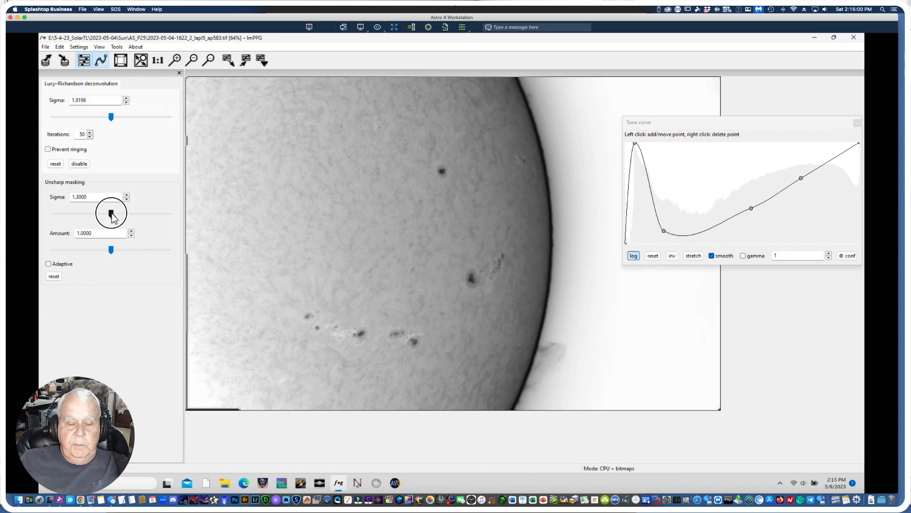
left_click_drag(112, 216, 122, 219)
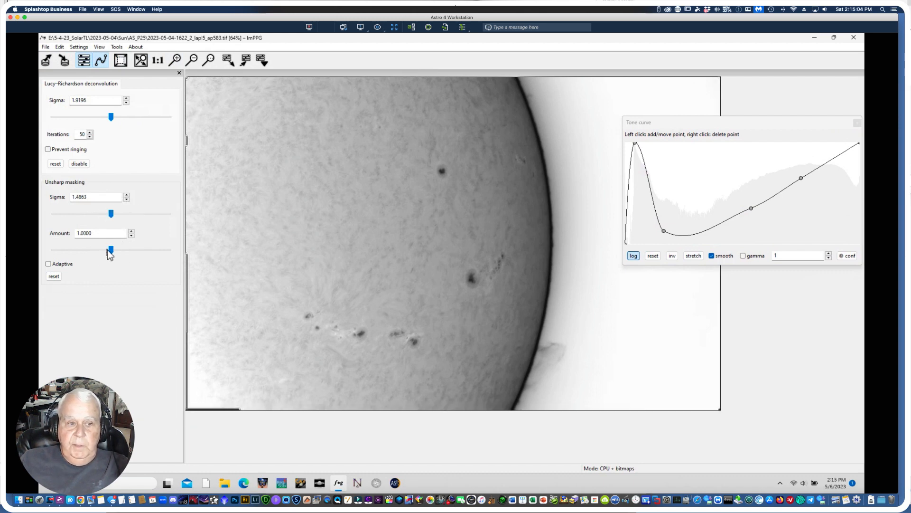
left_click_drag(111, 254, 116, 251)
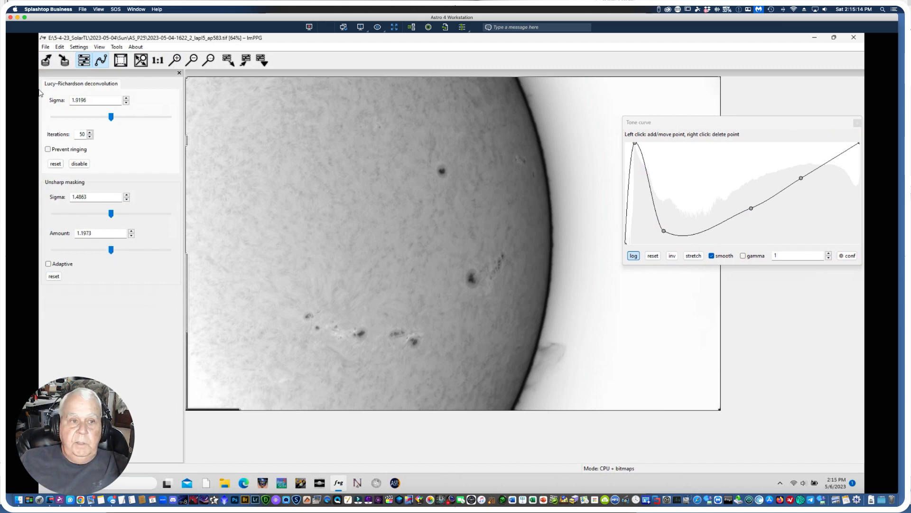
Save the processed image as QuarkAT65EDQ in TIFF 16-bit format in the 5-4-23_SolarTL folder.
left_click(44, 47)
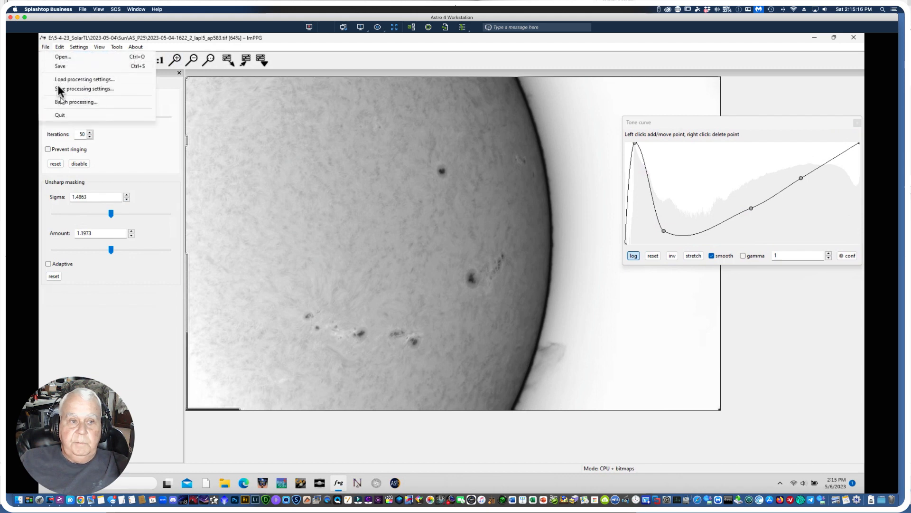
left_click(60, 66)
scroll(90, 95, "up", 3)
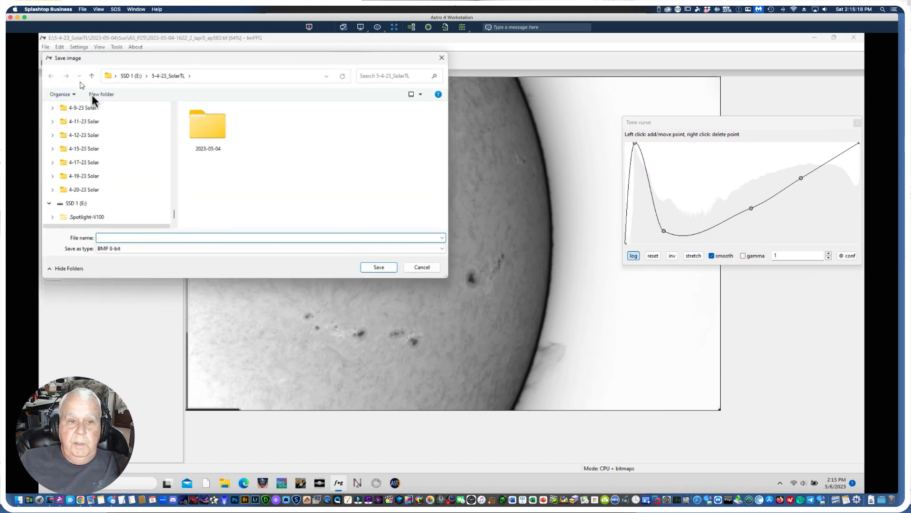
left_click(442, 249)
scroll(118, 278, "up", 2)
left_click(114, 274)
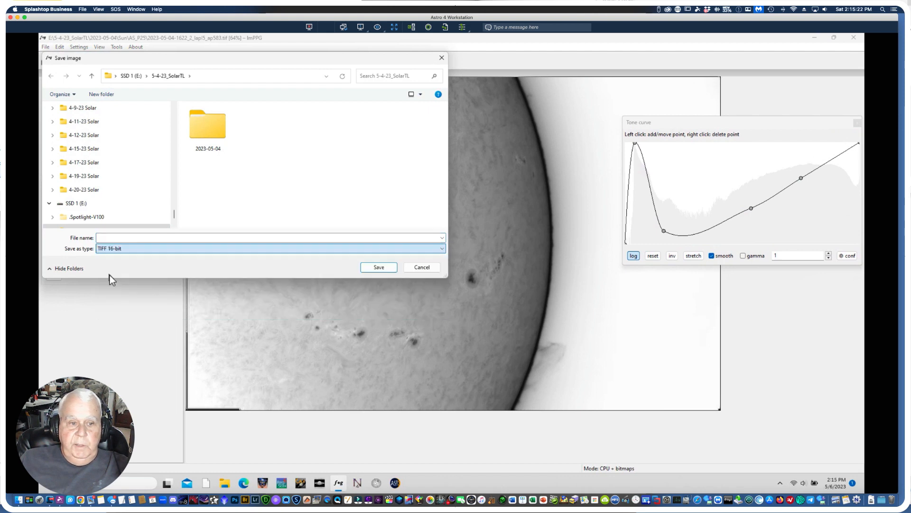
left_click(105, 237)
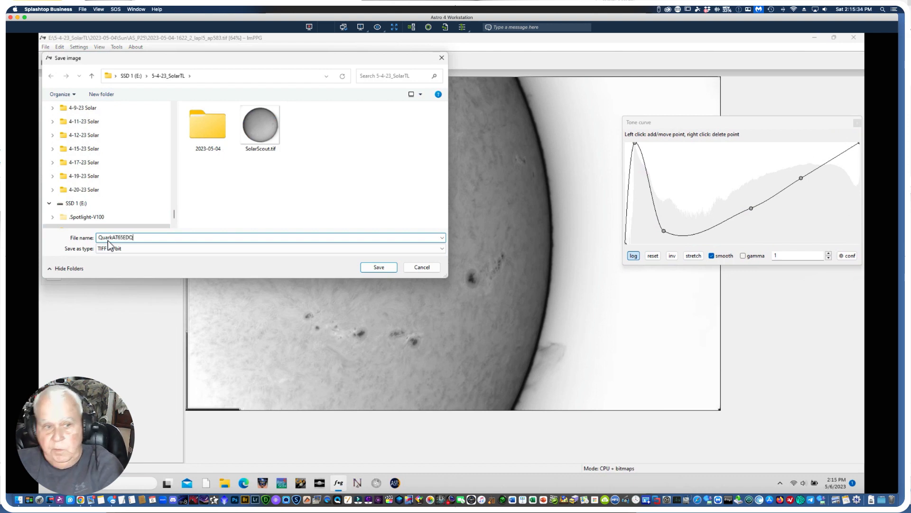
left_click(385, 270)
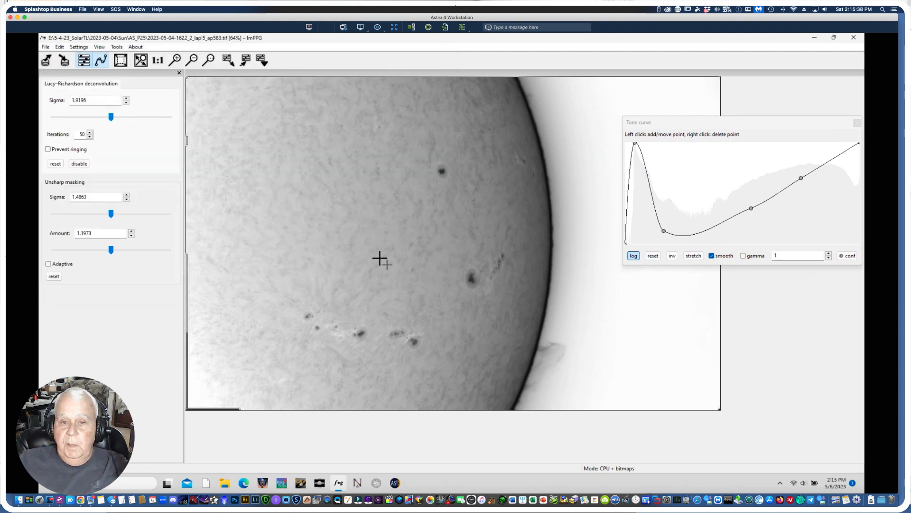
Quit ImPPG, switch to Photoshop and dismiss the extension warning.
left_click(45, 47)
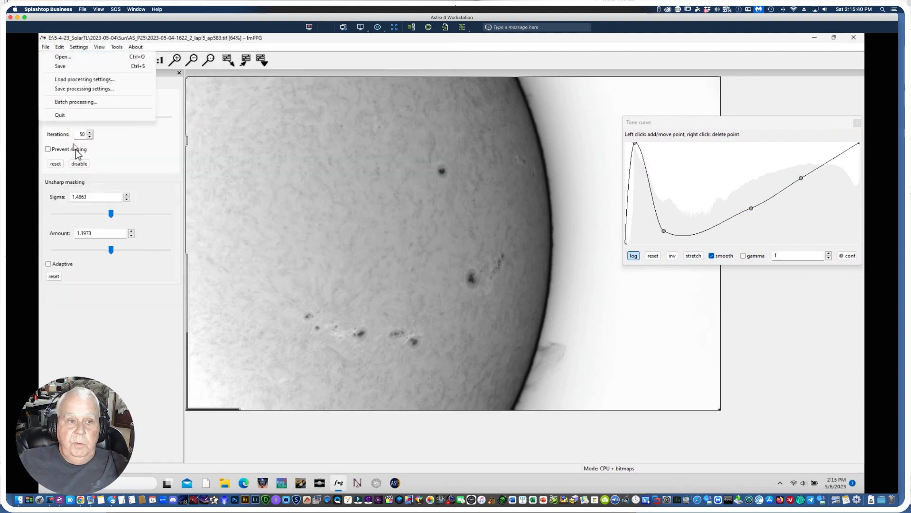
left_click(59, 116)
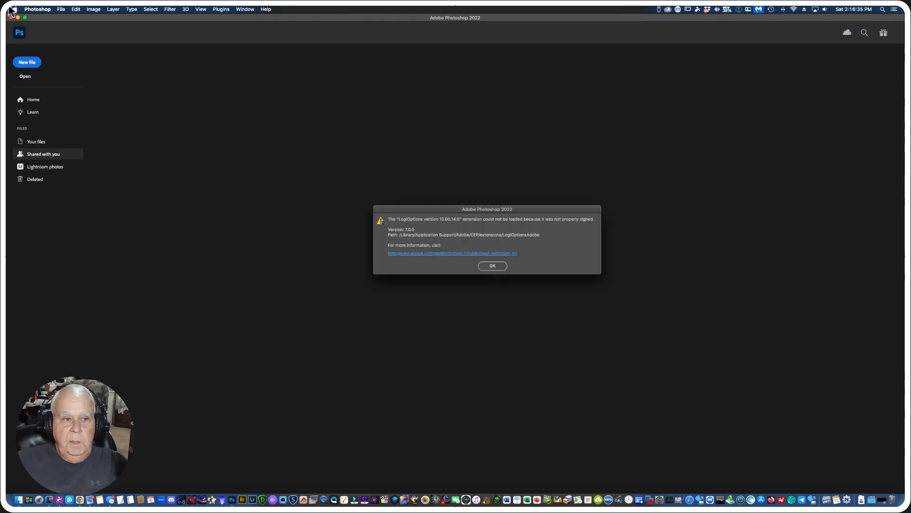
left_click(492, 266)
Open QuarkAT65EDQ.tif and SolarScout.tif together from the 5-4-23_SolarTL folder on the SSD 1 drive.
left_click(61, 10)
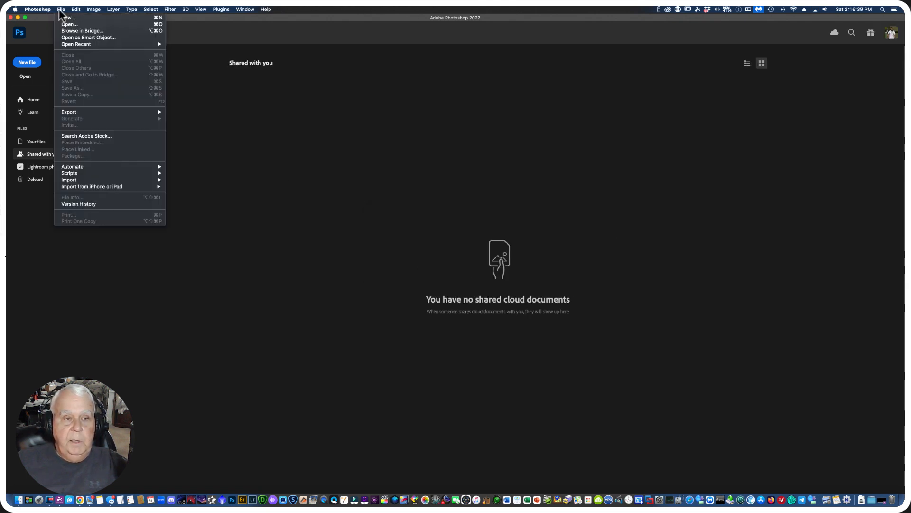
left_click(66, 24)
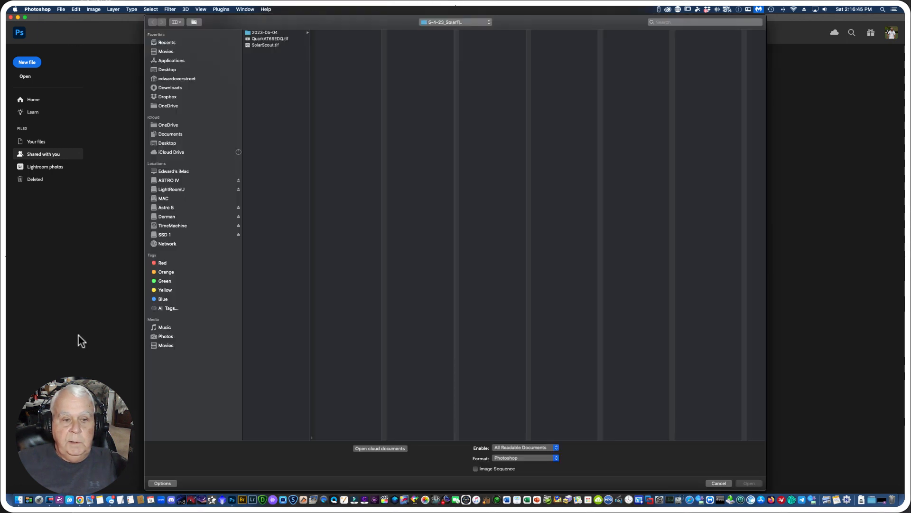
left_click(162, 234)
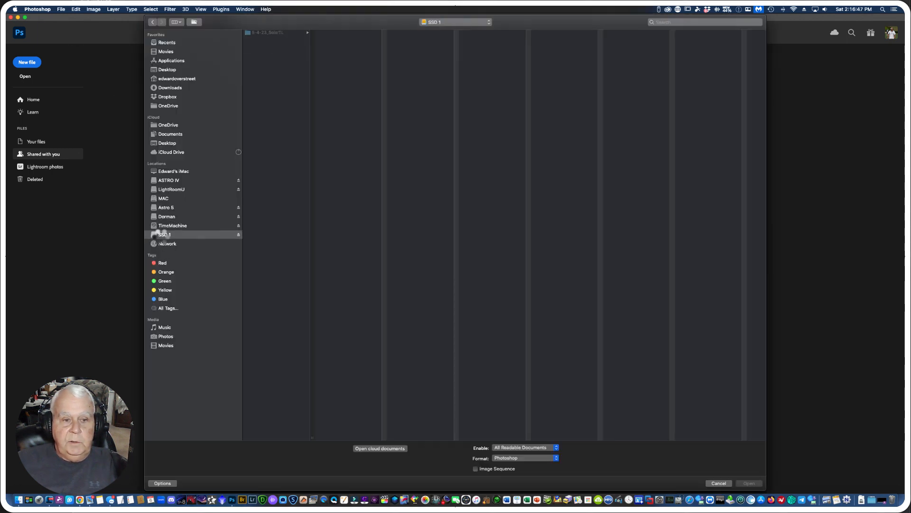
left_click(271, 31)
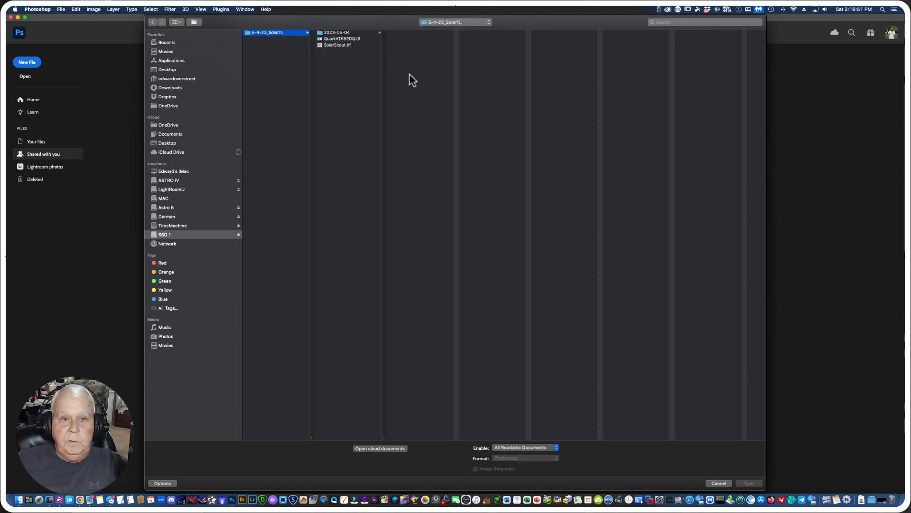
left_click(341, 38)
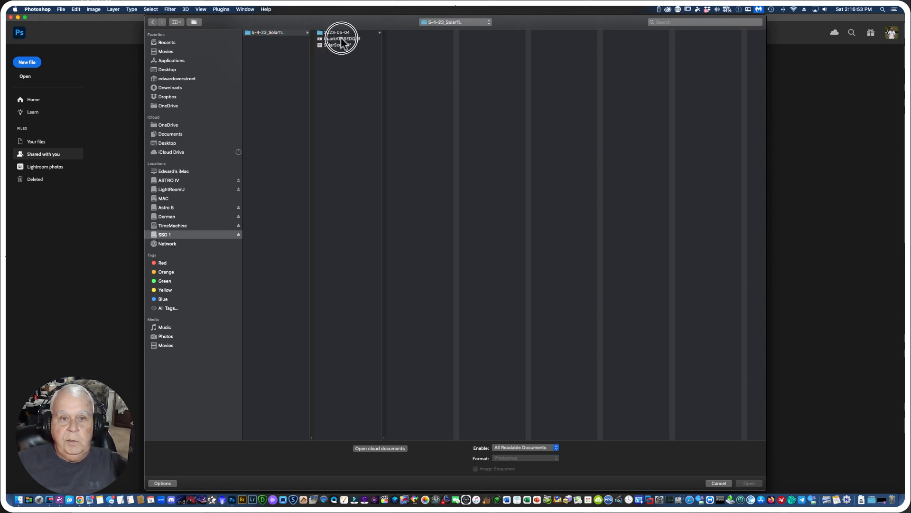
left_click(337, 44, "shift")
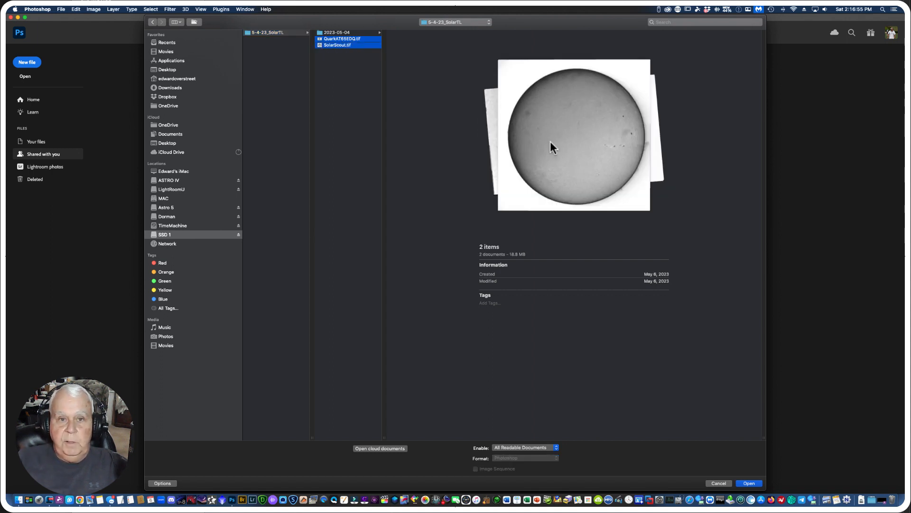
left_click(744, 483)
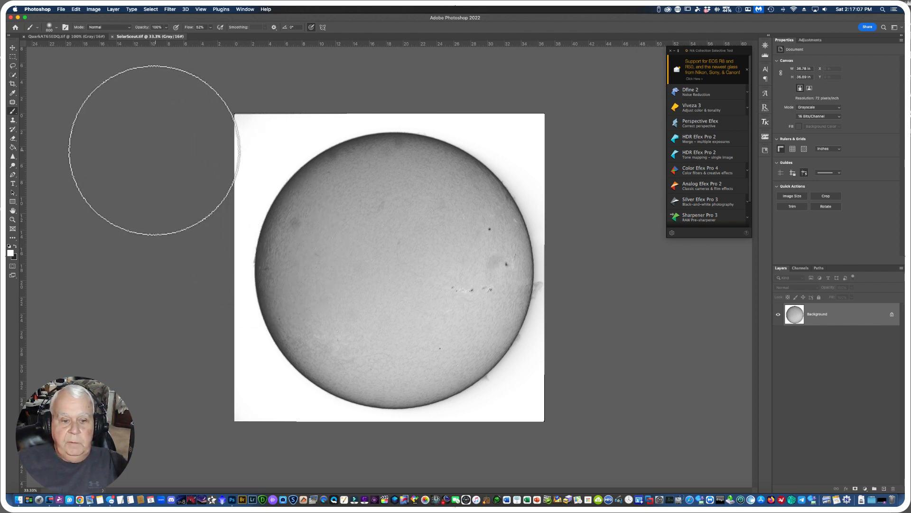
Crop the SolarScout image slightly along its left, upper and lower edges to trim the uneven borders around the Sun.
left_click(13, 84)
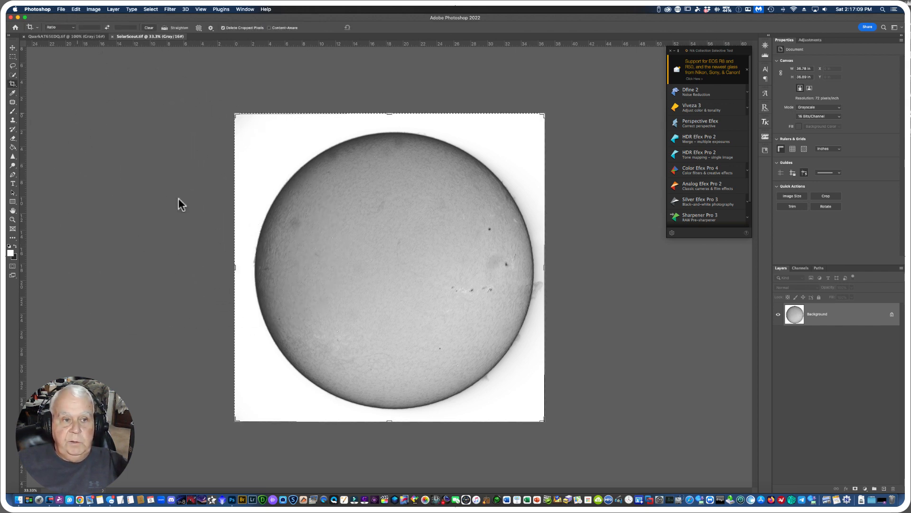
left_click_drag(233, 264, 239, 264)
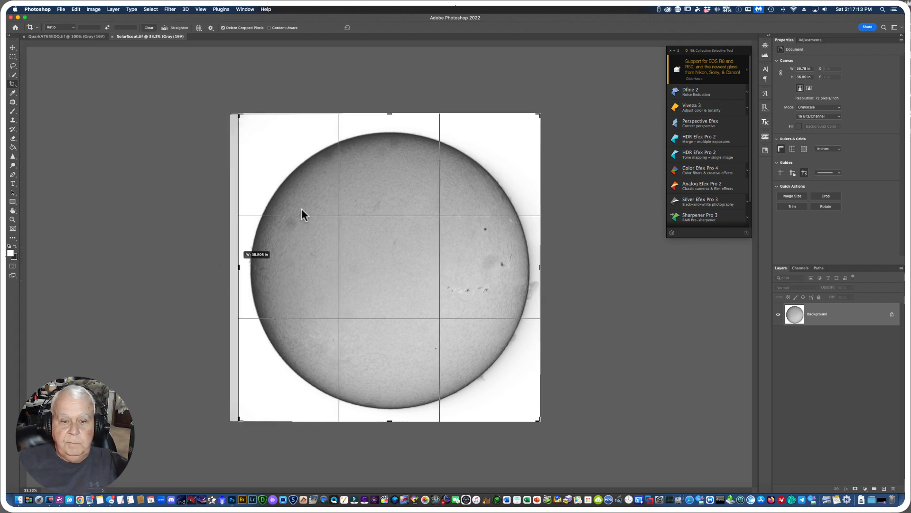
left_click_drag(390, 114, 388, 118)
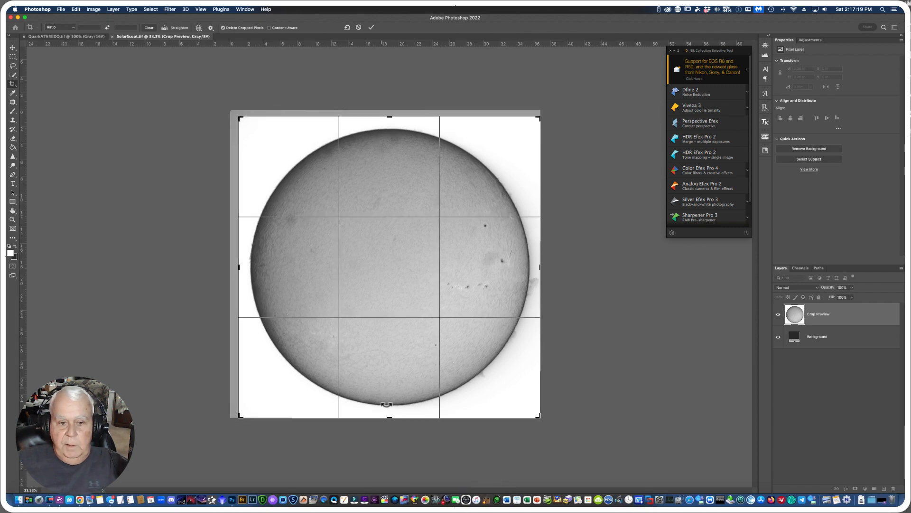
left_click_drag(387, 416, 389, 415)
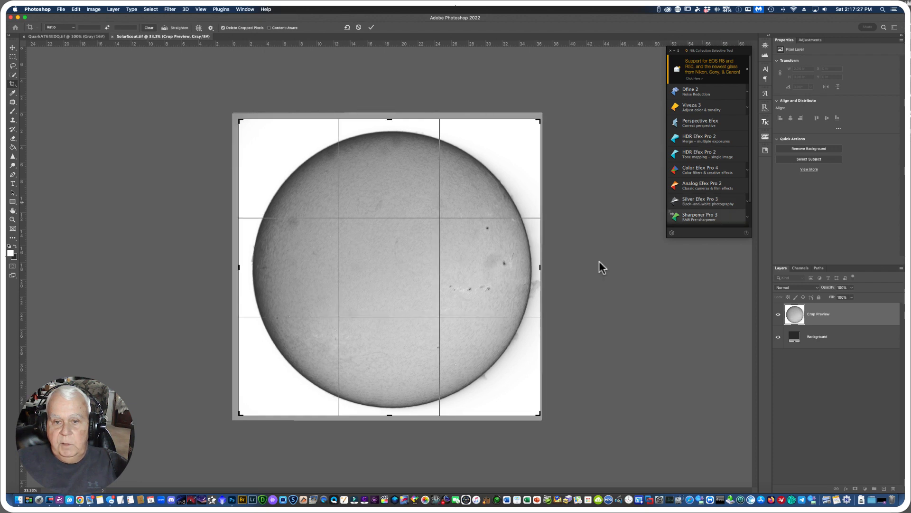
left_click(371, 28)
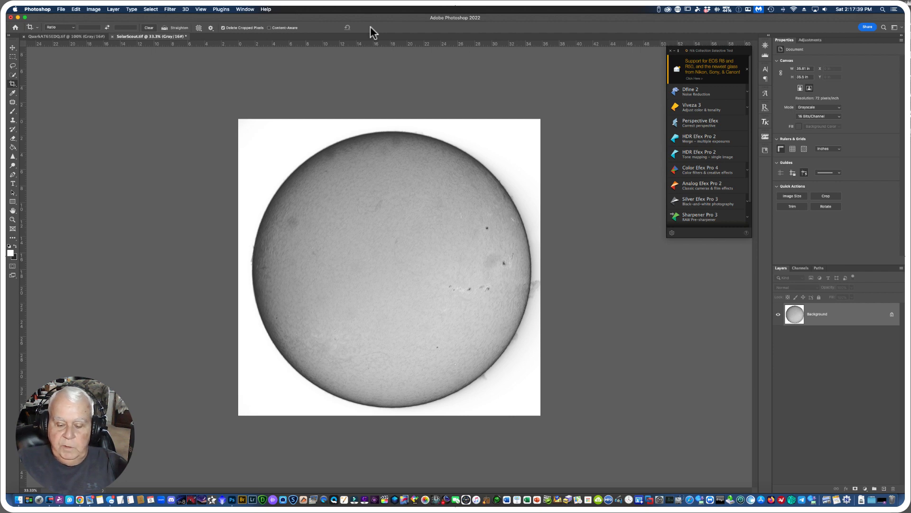
Duplicate the cropped Background layer and convert the SolarScout document to RGB Color without flattening its layers.
key("super+j")
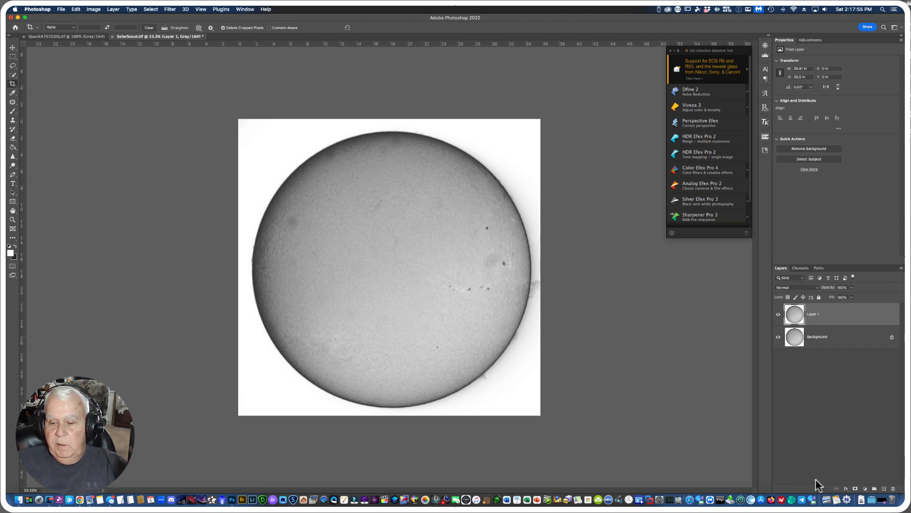
left_click(865, 489)
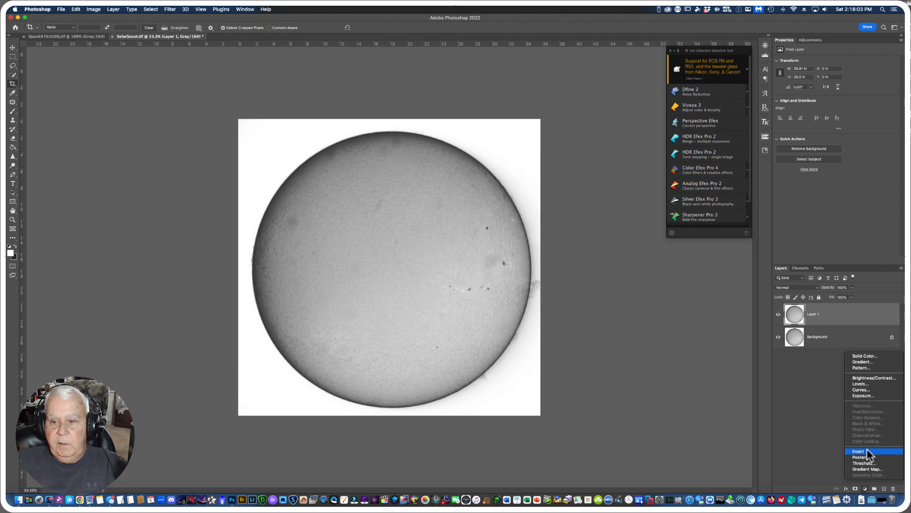
left_click(702, 414)
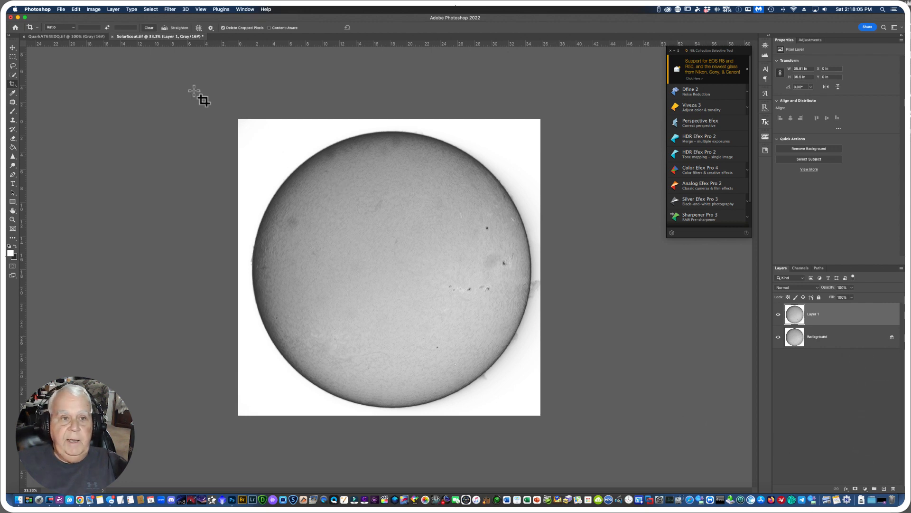
left_click(93, 9)
mouse_move(100, 18)
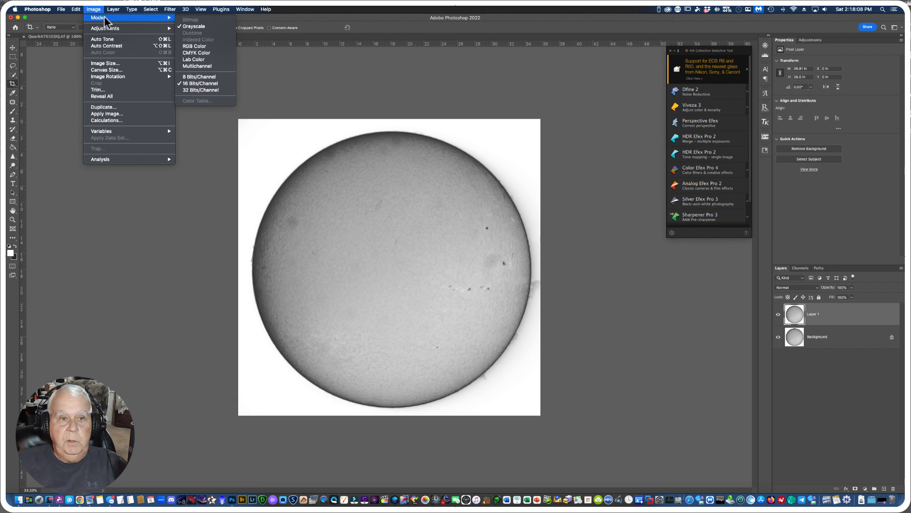
left_click(195, 46)
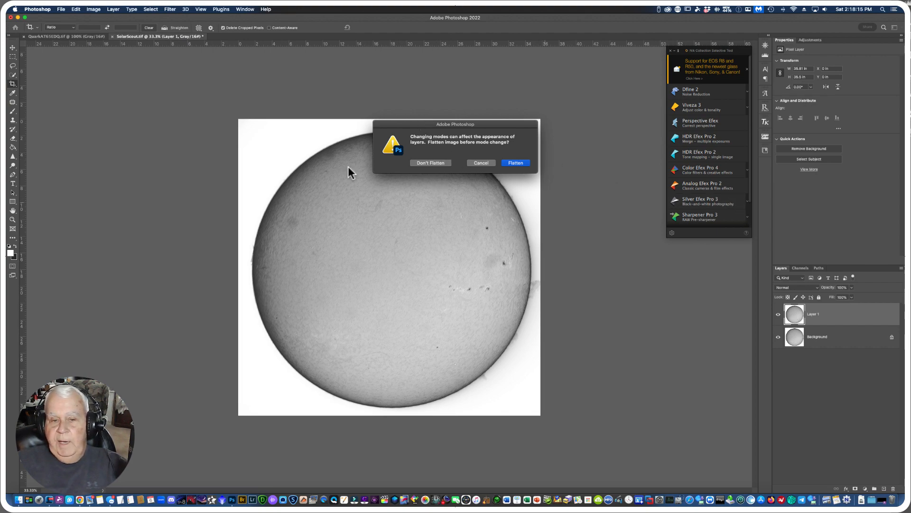
left_click(430, 163)
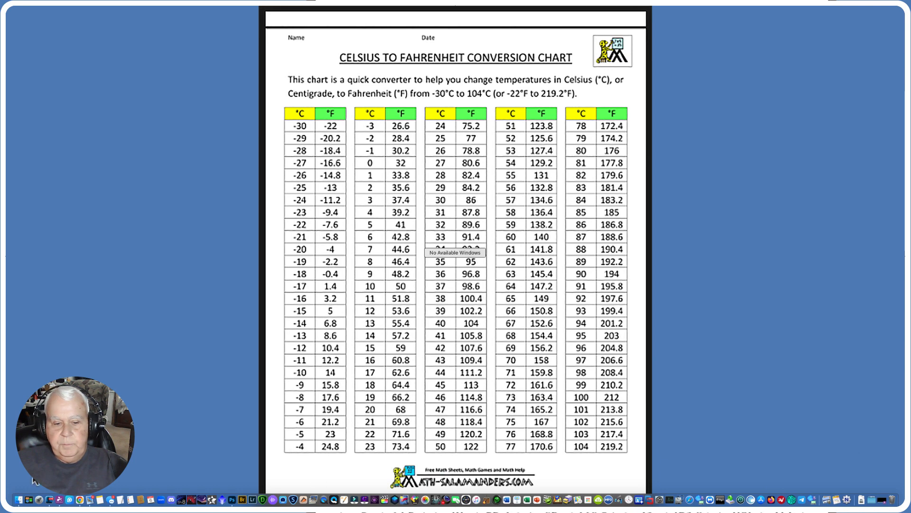
left_click(232, 500)
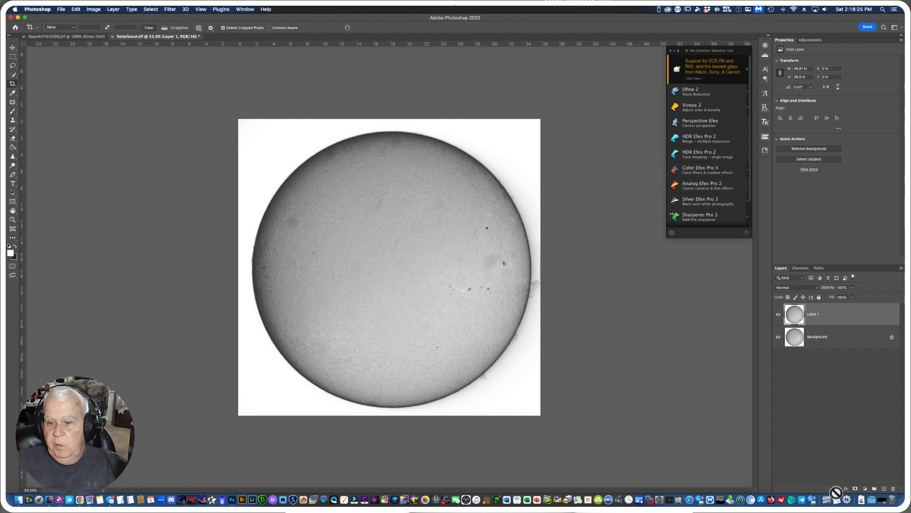
Add a Curves adjustment layer and darken the RGB curve with points at input 38, output 22 and input 178, output 167.
left_click(865, 488)
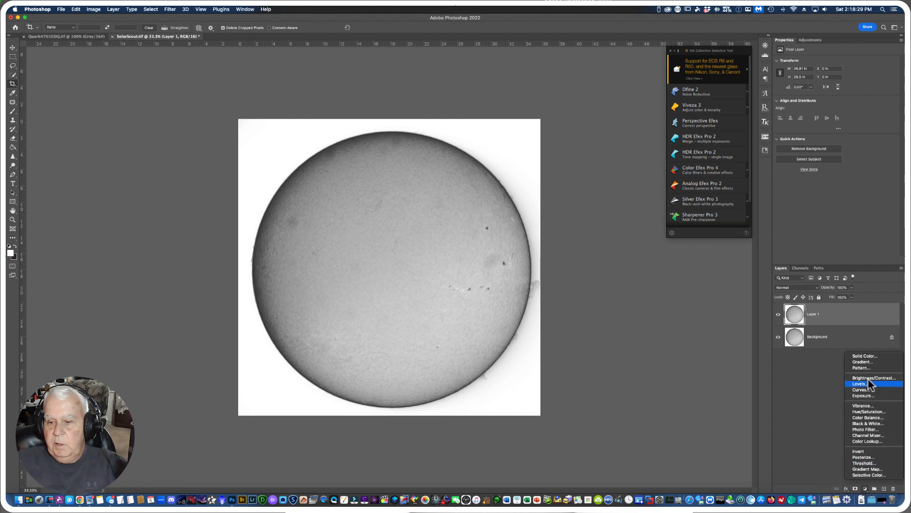
left_click(860, 389)
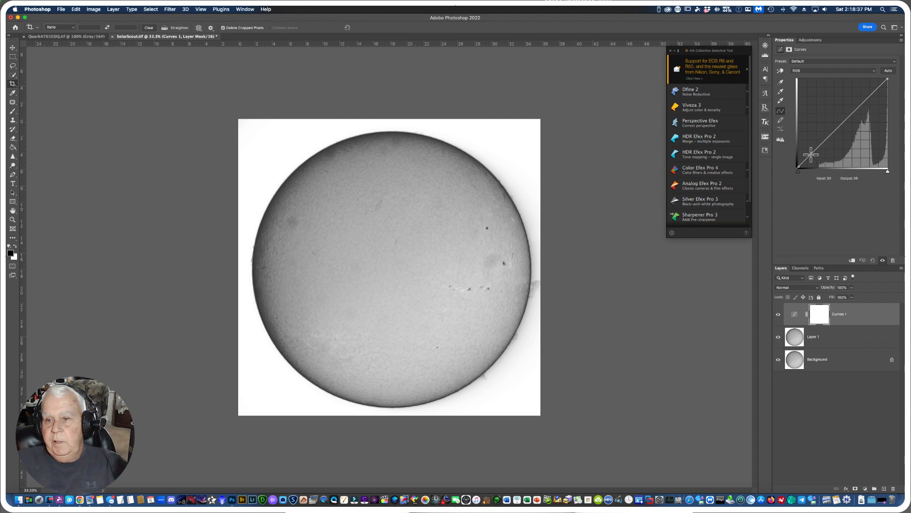
left_click_drag(811, 154, 814, 158)
left_click(860, 109)
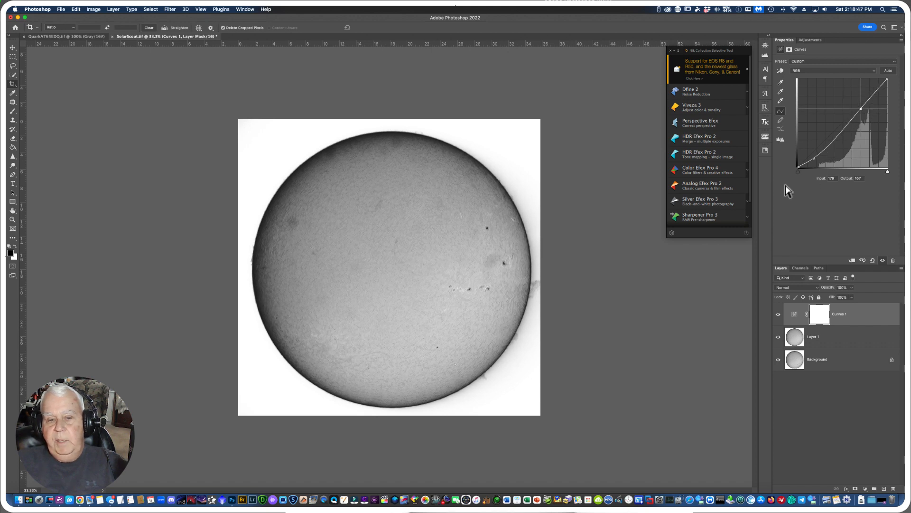
left_click_drag(812, 159, 812, 162)
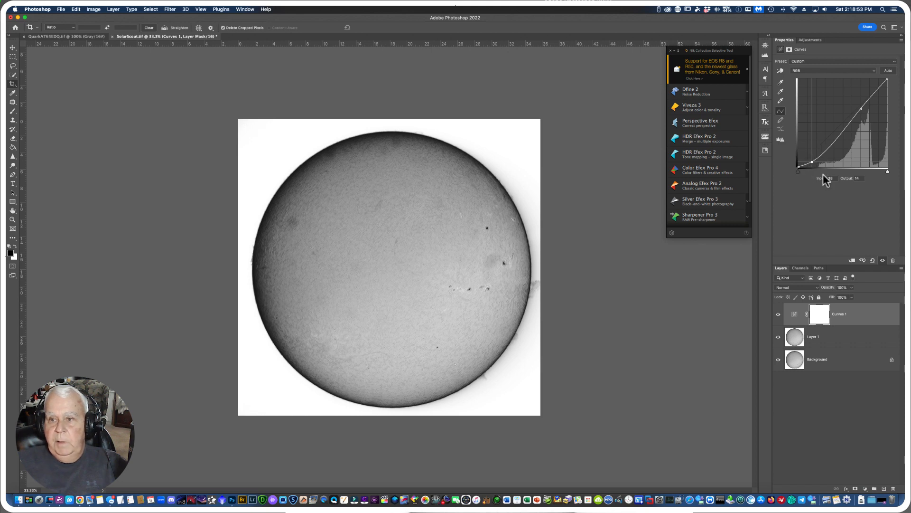
left_click(799, 172)
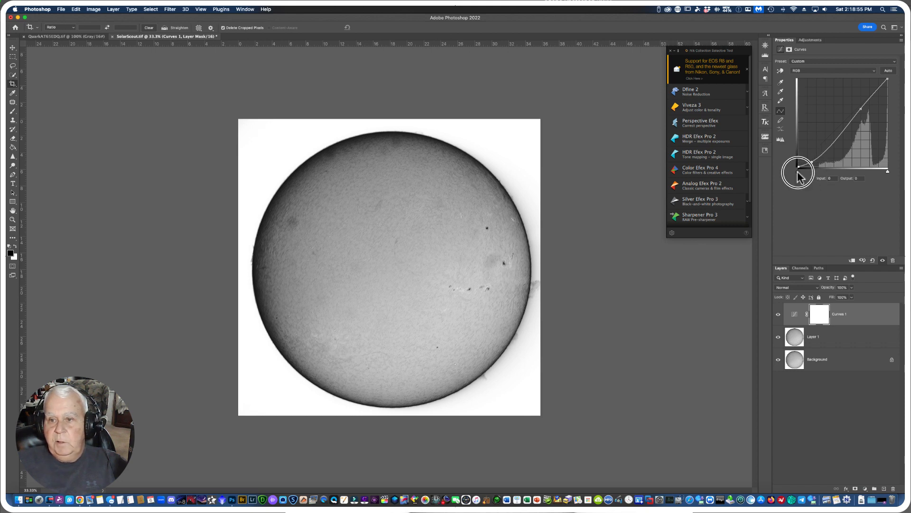
left_click_drag(799, 173, 788, 171)
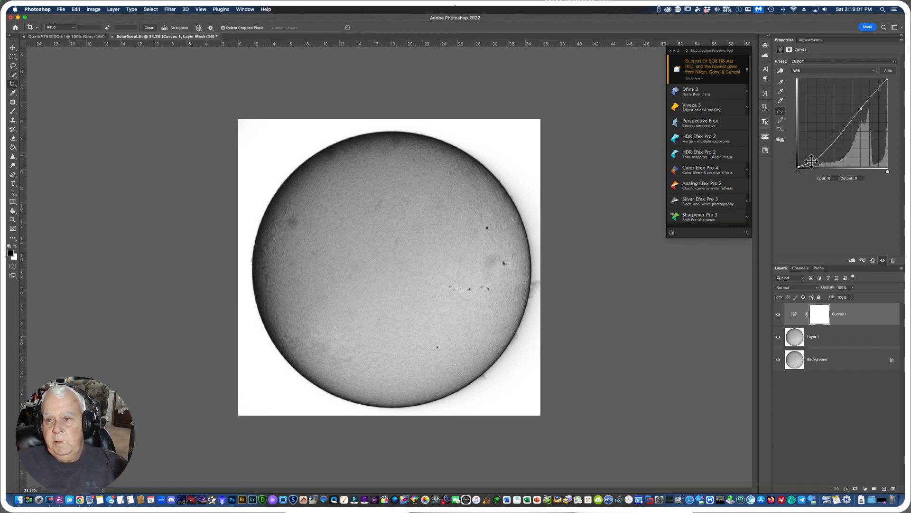
left_click_drag(813, 163, 815, 158)
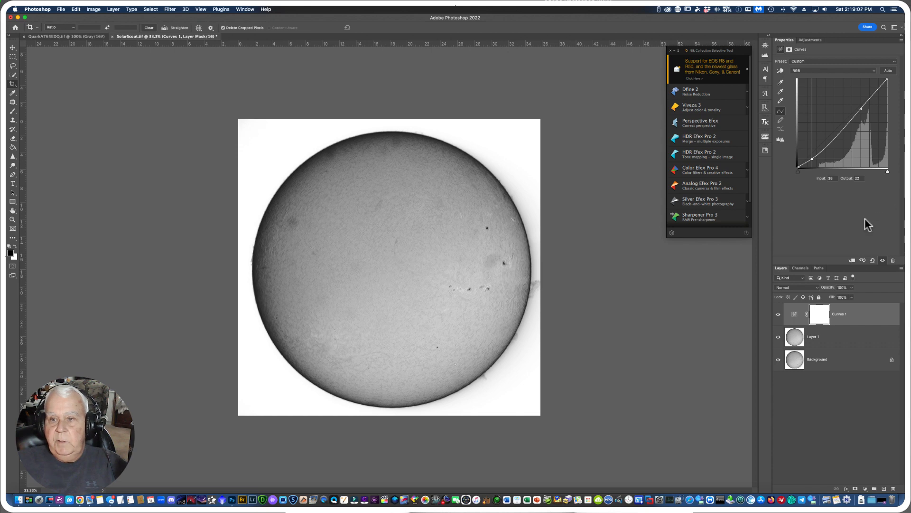
Raise the red curve to output 135 at input 76 and lower the green curve to about output 103 at input 161.
left_click(875, 70)
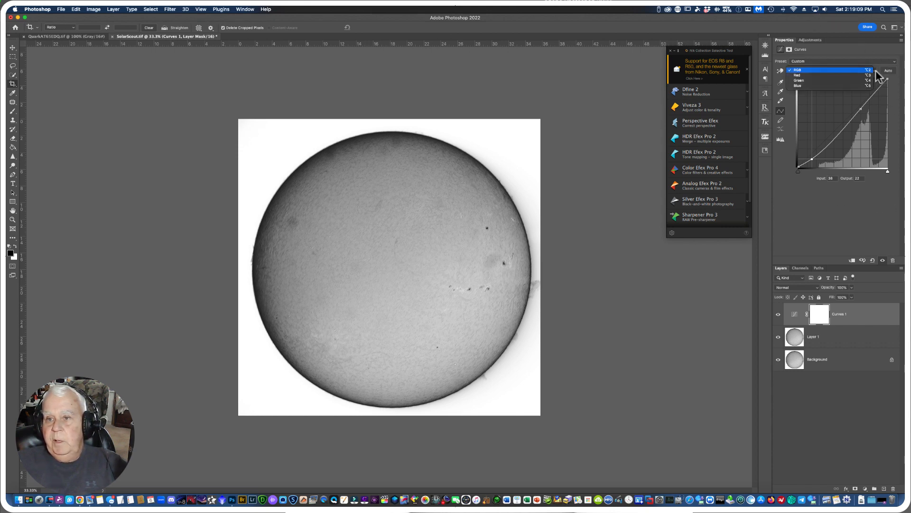
left_click(801, 75)
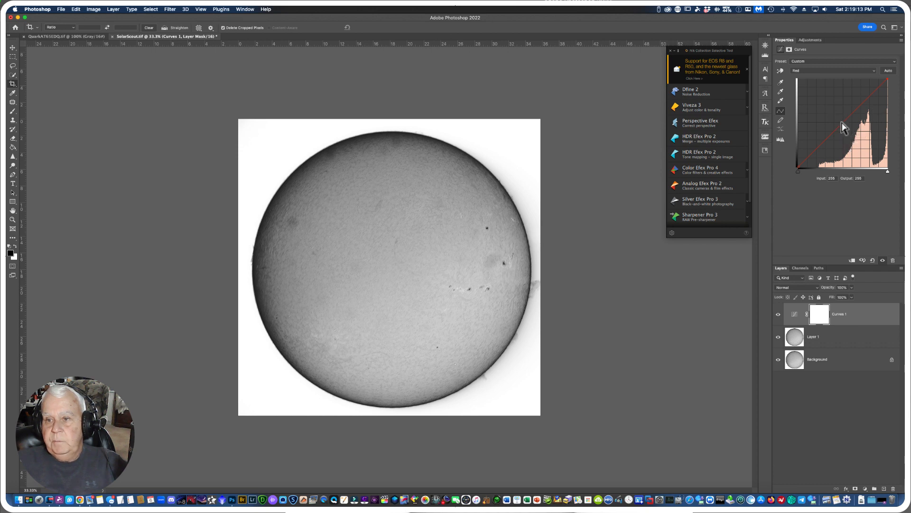
left_click_drag(841, 124, 824, 120)
left_click(873, 70)
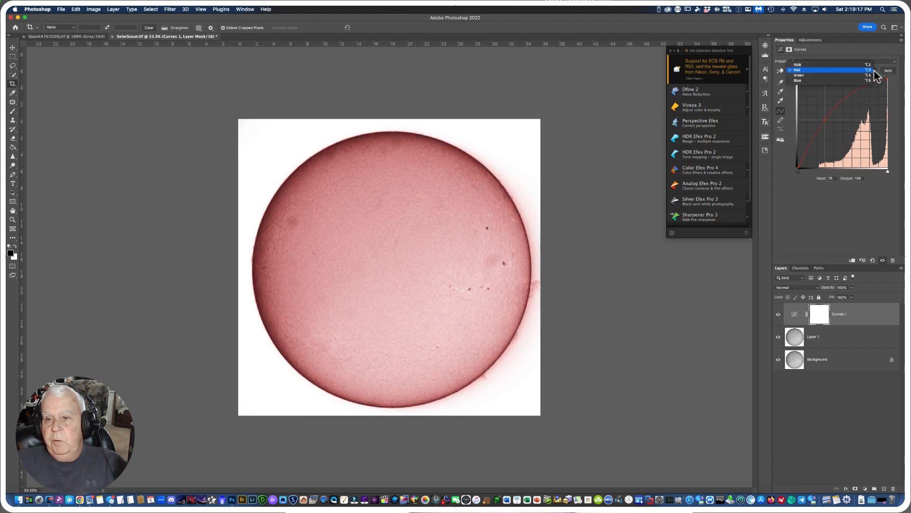
left_click(810, 75)
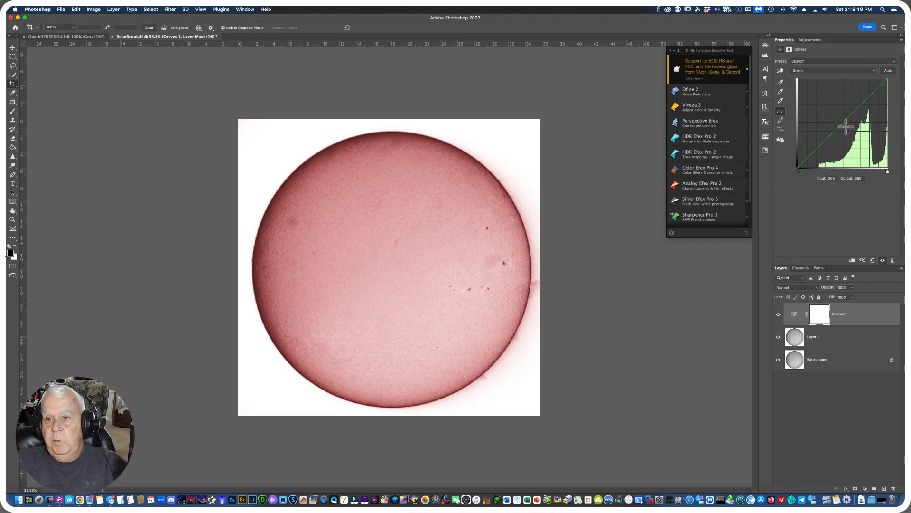
mouse_move(844, 124)
left_mouse_down()
mouse_move(854, 145)
mouse_move(855, 131)
left_mouse_up()
Lower the blue curve near input 185 to an output of about 94, giving the Sun an orange-red colour.
left_click(872, 70)
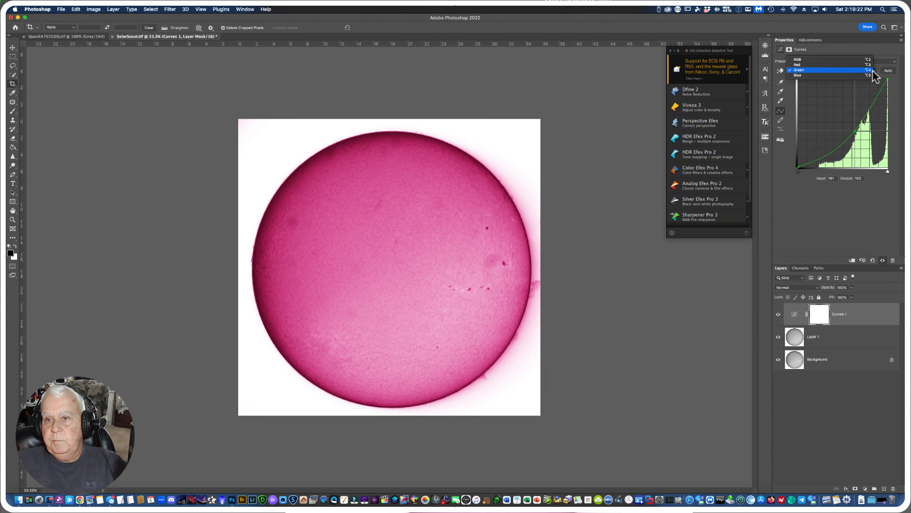
left_click(816, 76)
left_click_drag(841, 125, 862, 138)
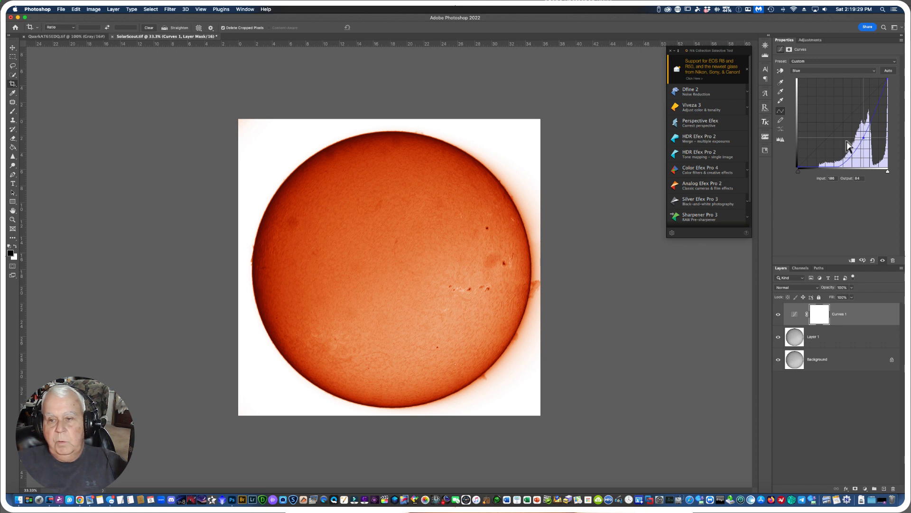
left_click(864, 139)
left_click_drag(864, 138, 864, 135)
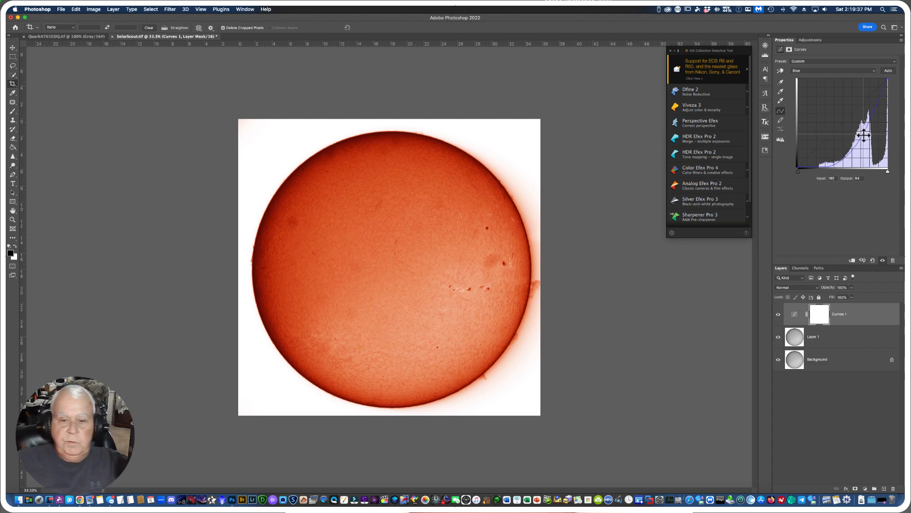
Leave the Crop tool for the Move tool and stamp all visible layers into a new merged layer on top.
left_click(678, 311)
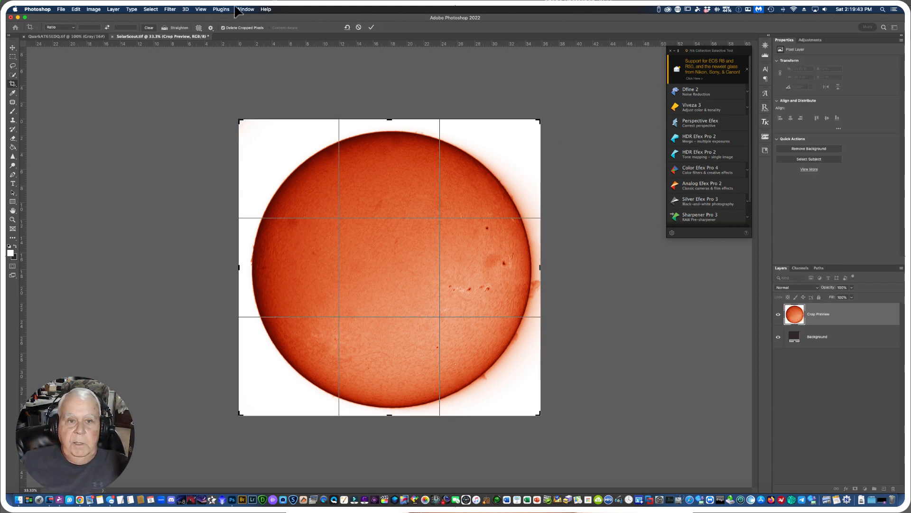
left_click(371, 27)
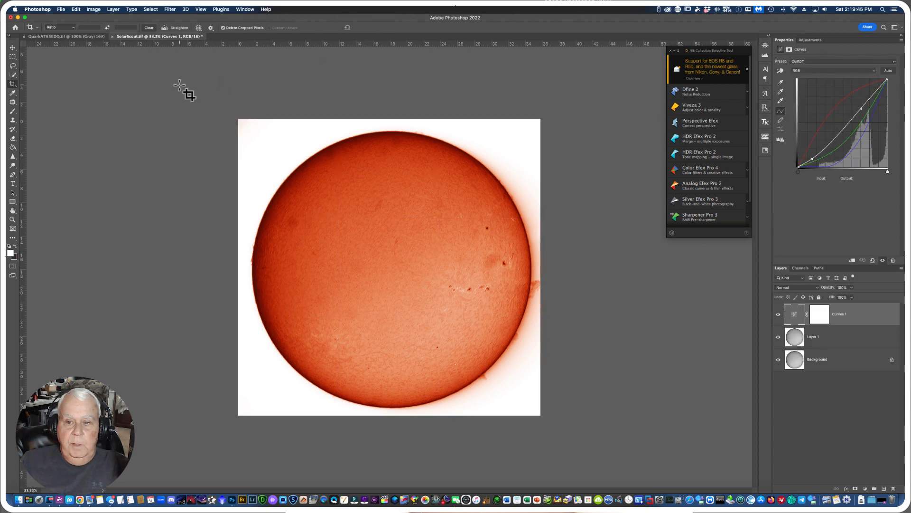
left_click(13, 47)
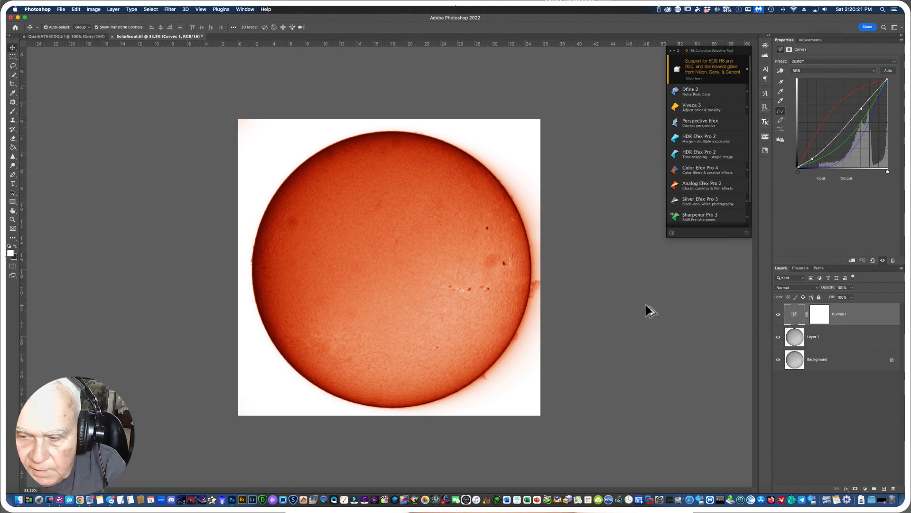
key("super+alt+shift+e")
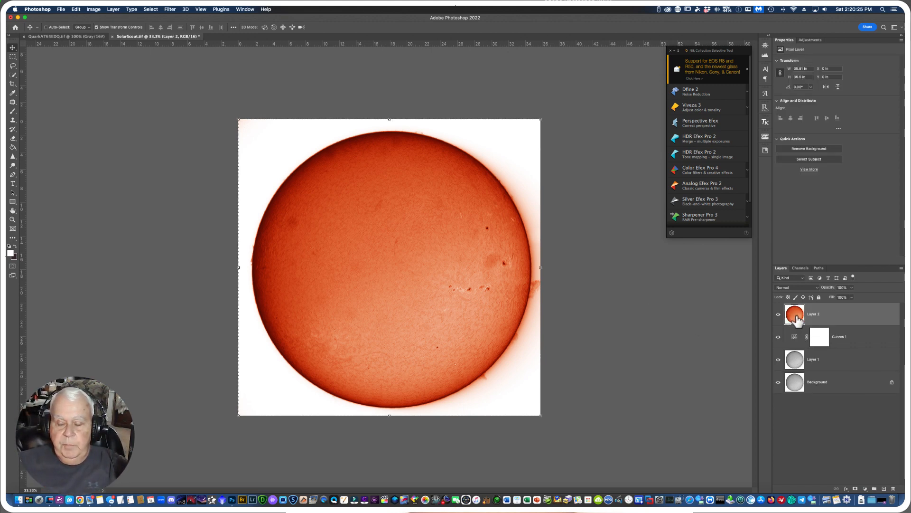
Hide Curves 1, Layer 1 and Background beneath the merged layer to check it stands alone, and show them again.
left_click(778, 337)
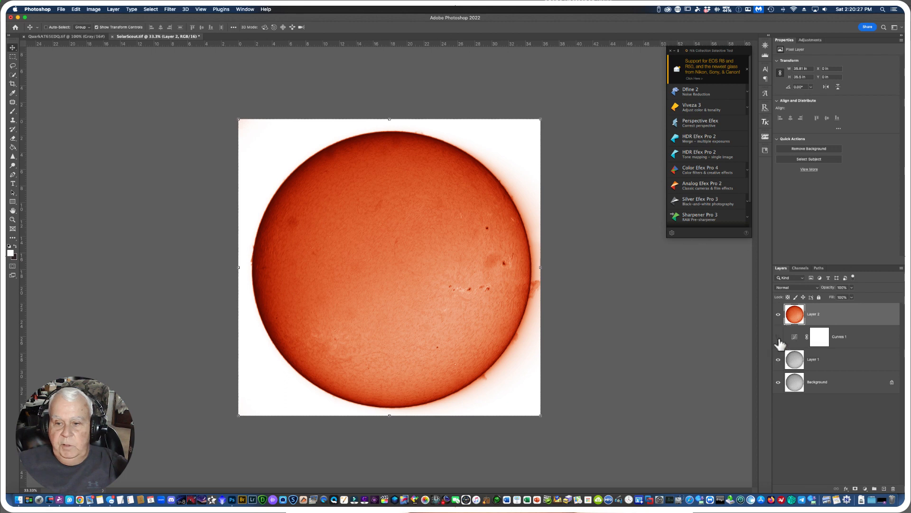
left_click(779, 359)
left_click(779, 382)
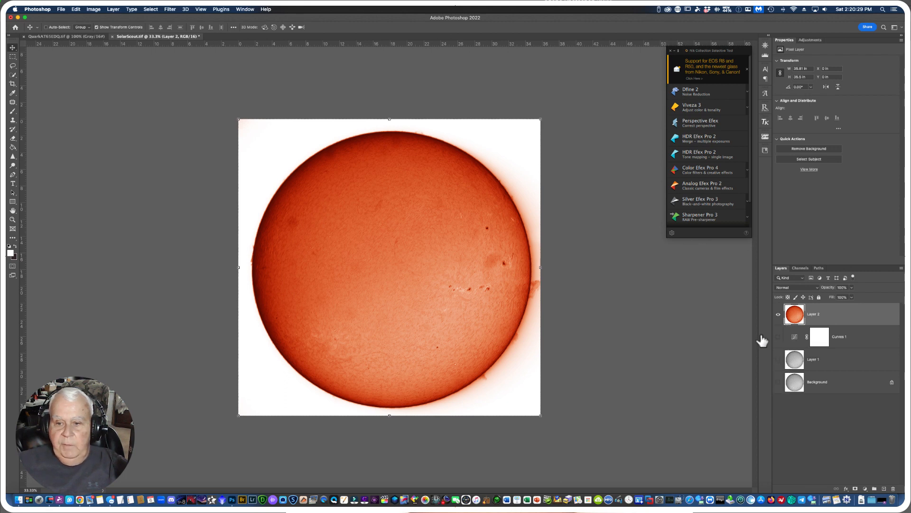
left_click(779, 337)
left_click_drag(780, 339, 779, 383)
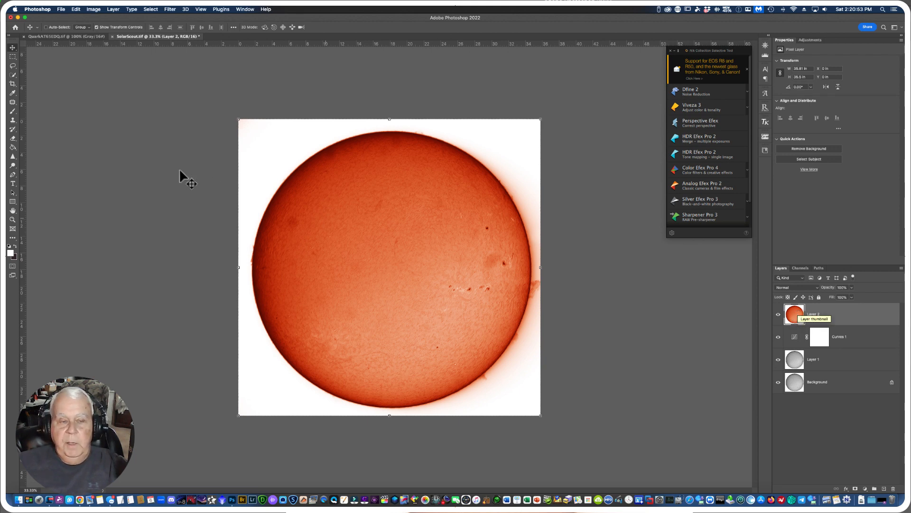
Apply the Camera Raw Filter to the merged layer with Texture +77, Clarity +35 and Dehaze +51.
left_click(170, 9)
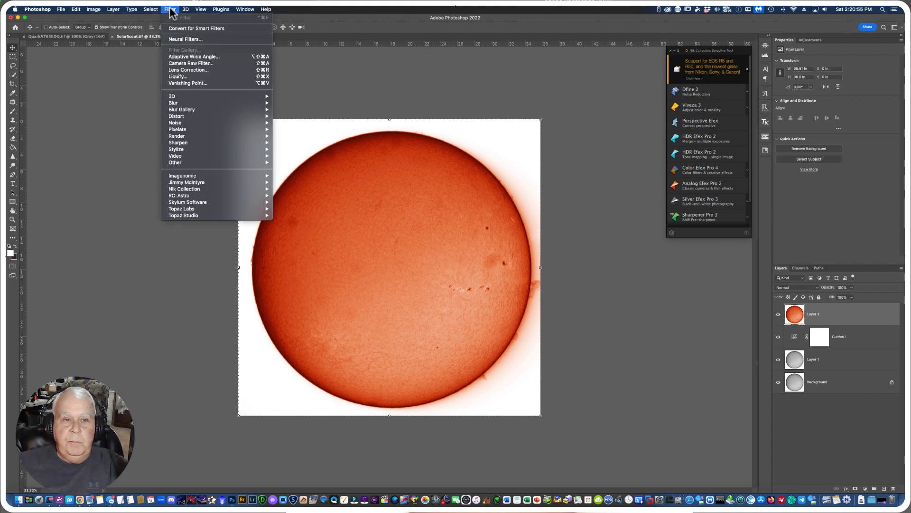
left_click(182, 63)
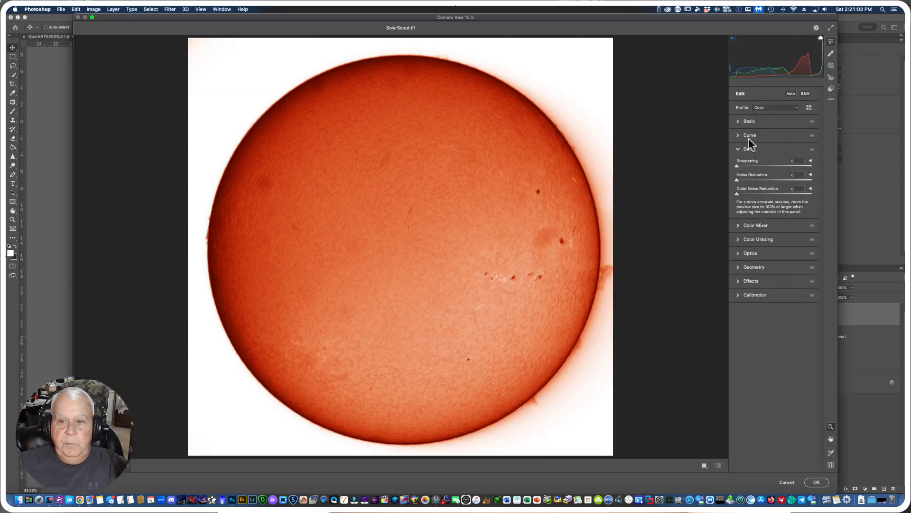
left_click(736, 120)
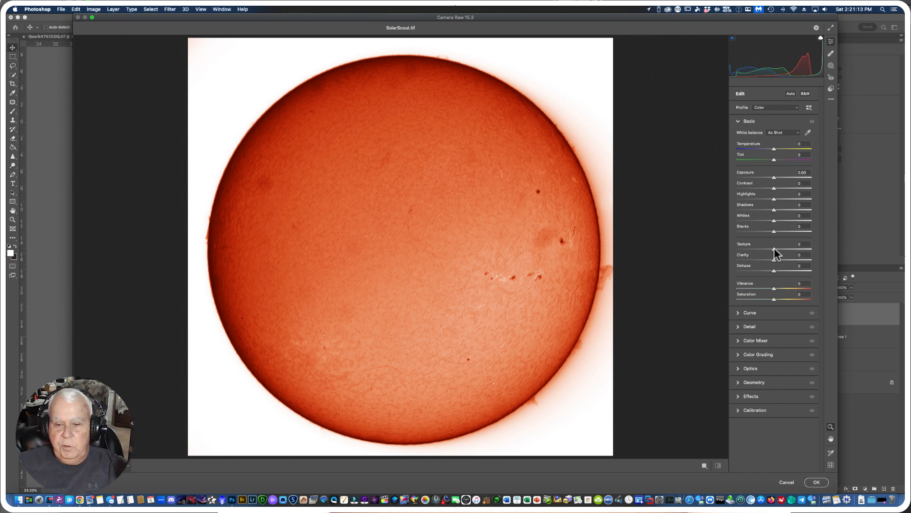
left_click_drag(774, 248, 802, 248)
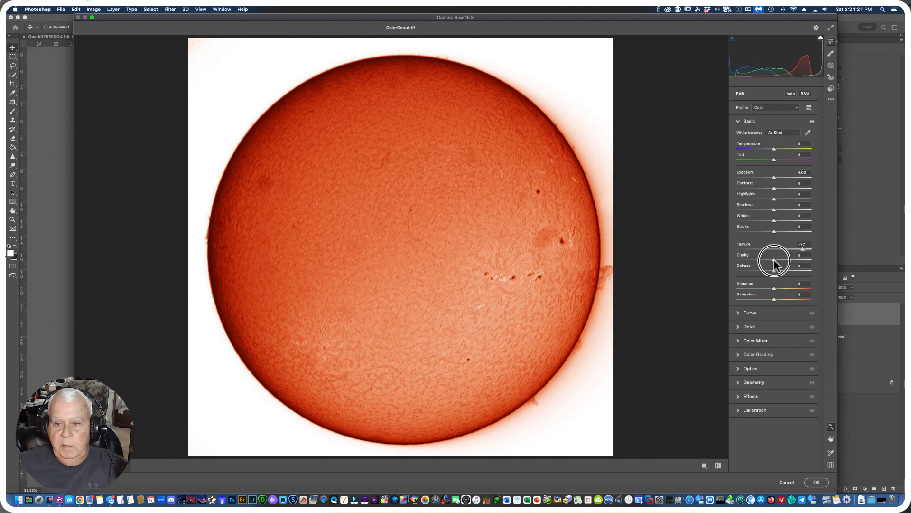
left_click_drag(774, 261, 793, 271)
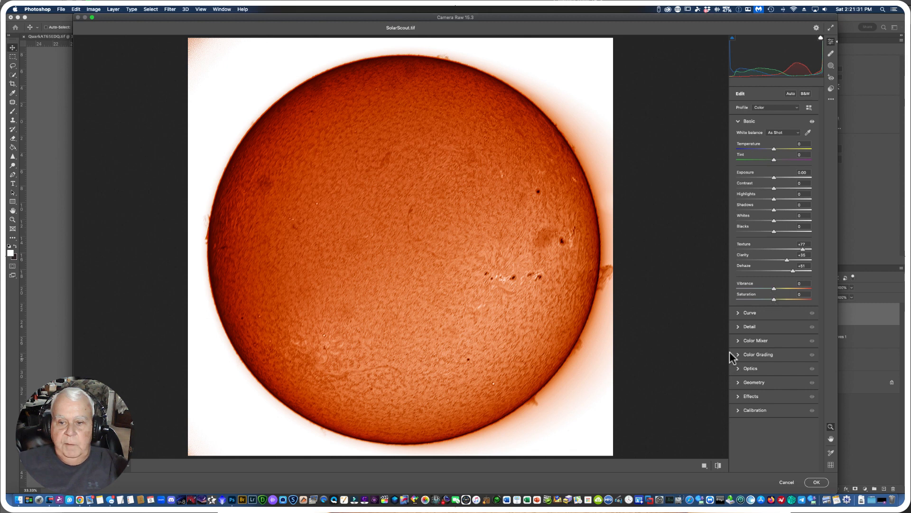
Set the Detail values to Sharpening about 46, Noise Reduction 44 and Color Noise Reduction about 46.
left_click(739, 327)
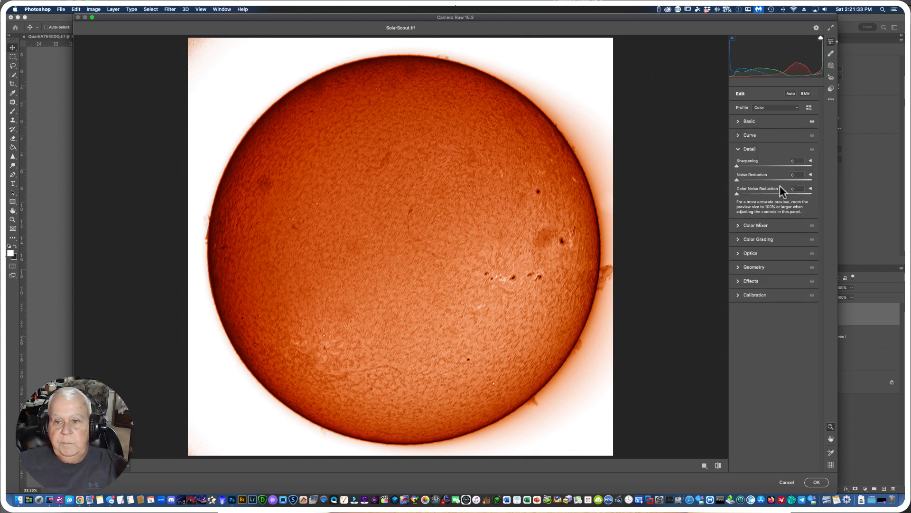
left_click_drag(738, 165, 761, 166)
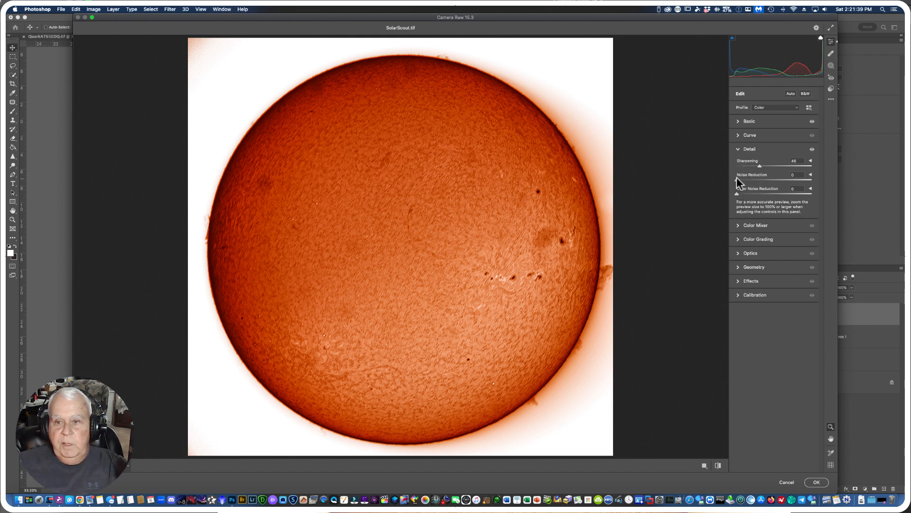
left_click_drag(737, 179, 771, 193)
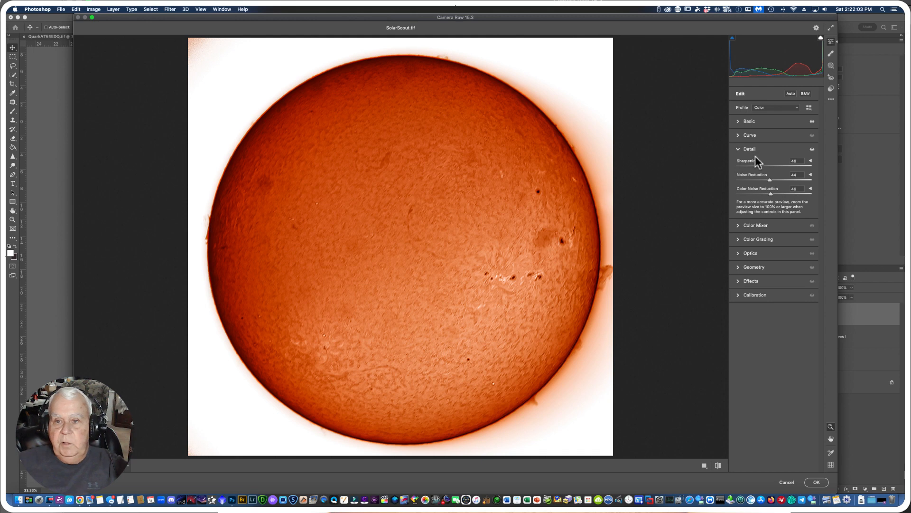
Raise Clarity to about +60 and Exposure to about +0.35 in the Basic adjustments.
left_click(739, 121)
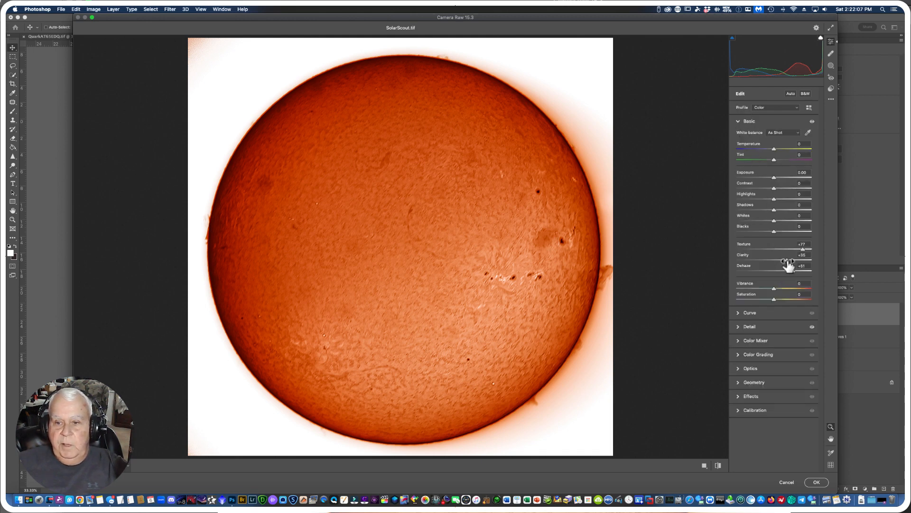
mouse_move(788, 264)
left_mouse_down()
mouse_move(804, 260)
mouse_move(797, 265)
left_mouse_up()
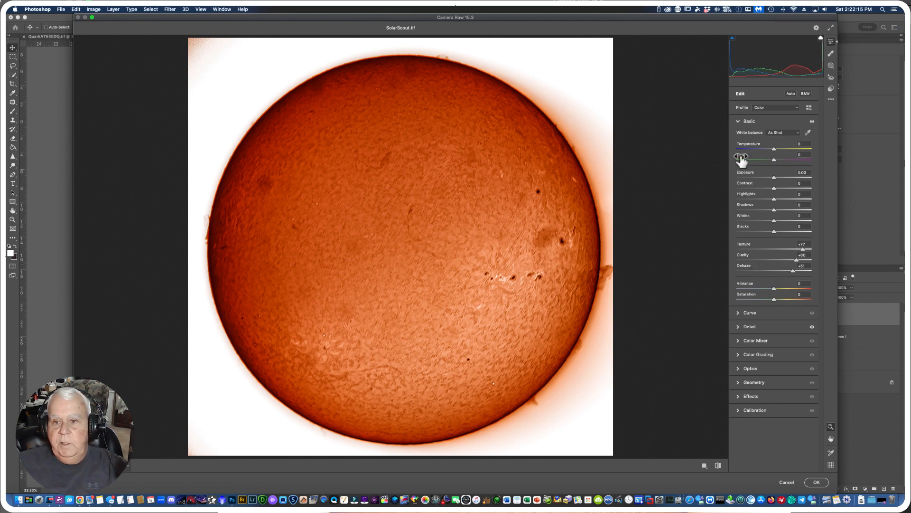
left_click_drag(775, 177, 775, 181)
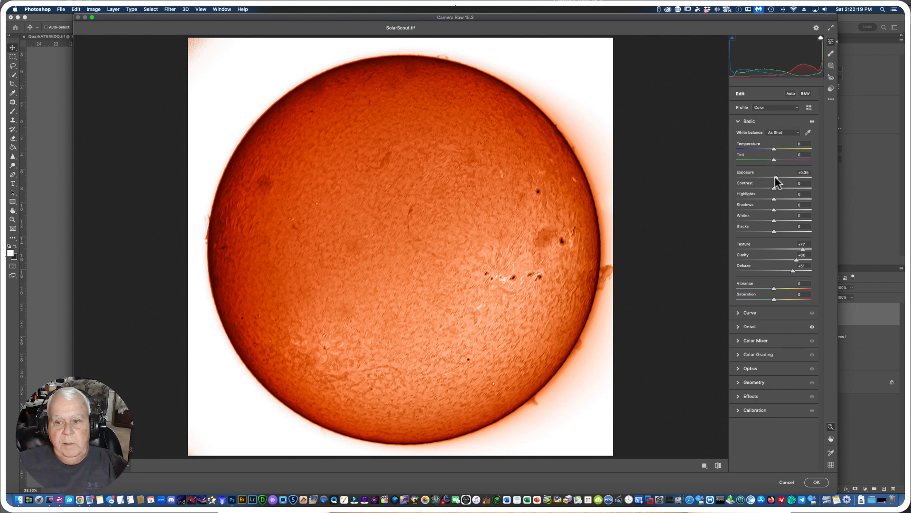
Raise the red point curve slightly to output 119 at input 113 and apply the Camera Raw edits.
left_click(739, 314)
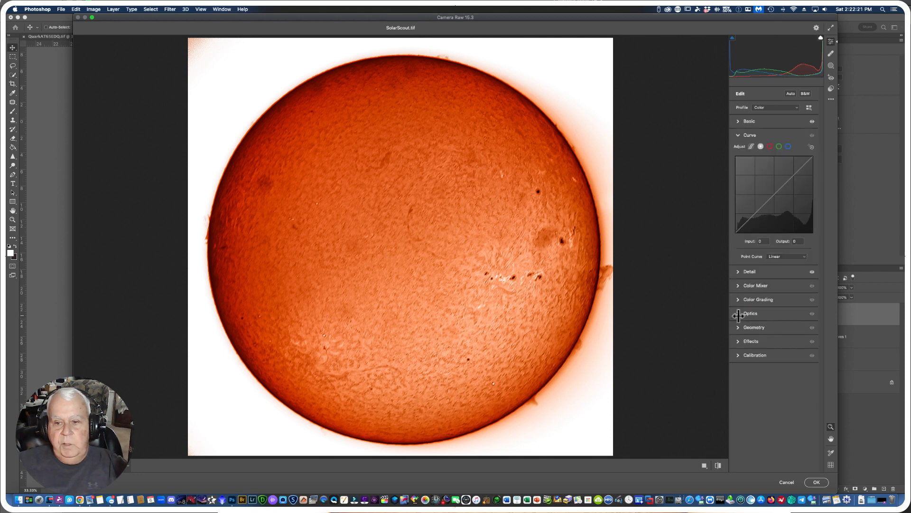
left_click(770, 146)
left_click_drag(771, 199, 769, 197)
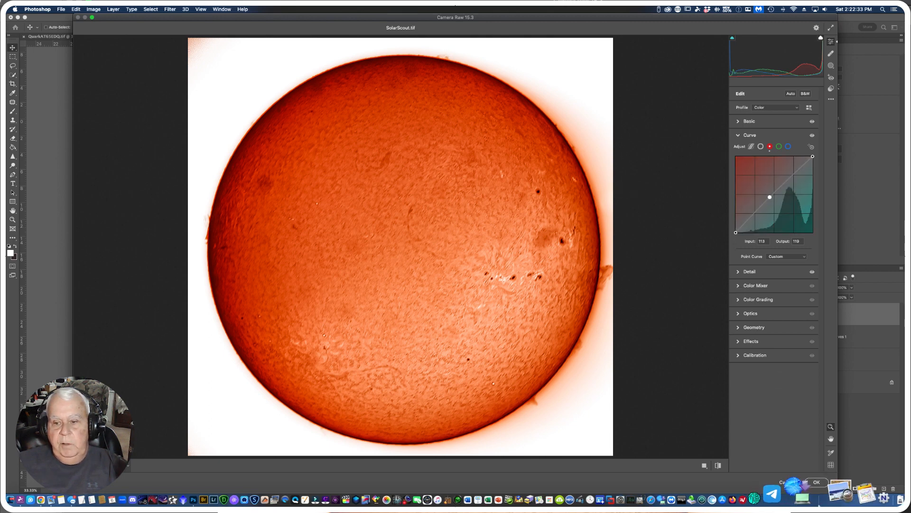
left_click(817, 482)
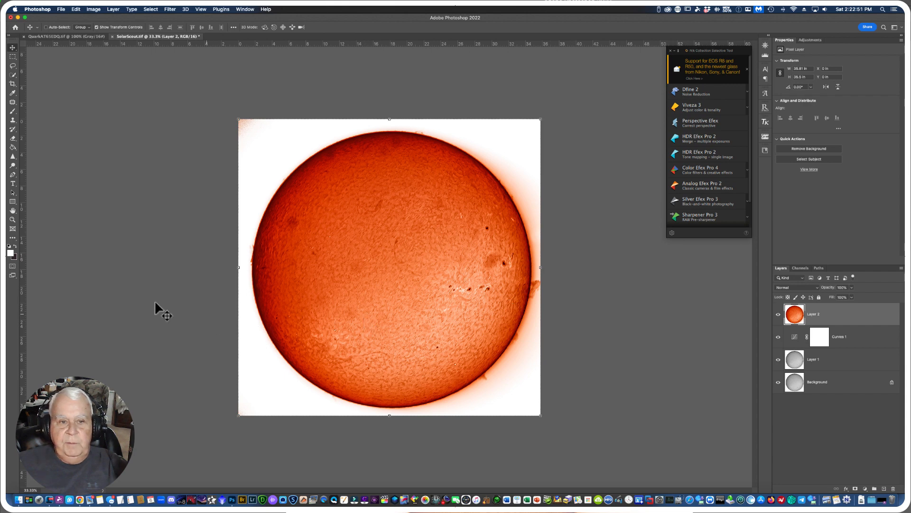
Duplicate the merged Layer 2 and invert the colours of the copy.
left_click(14, 209)
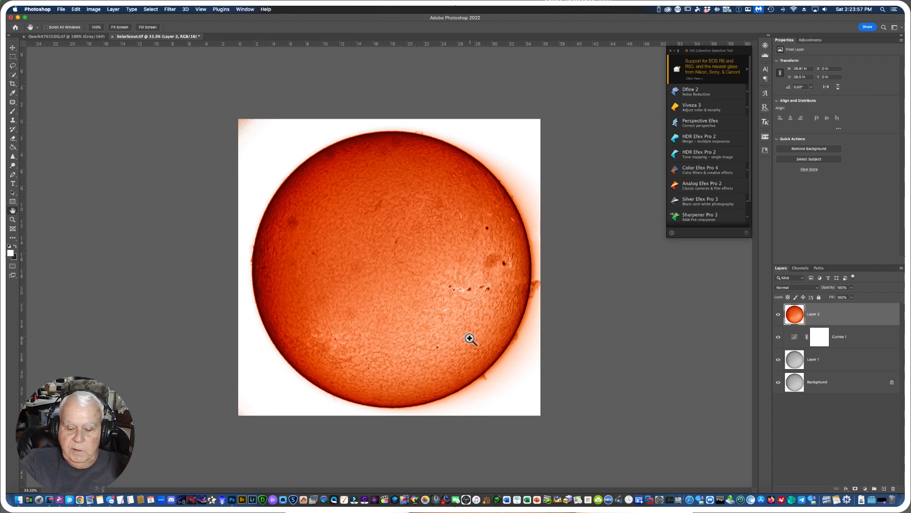
key("super+j")
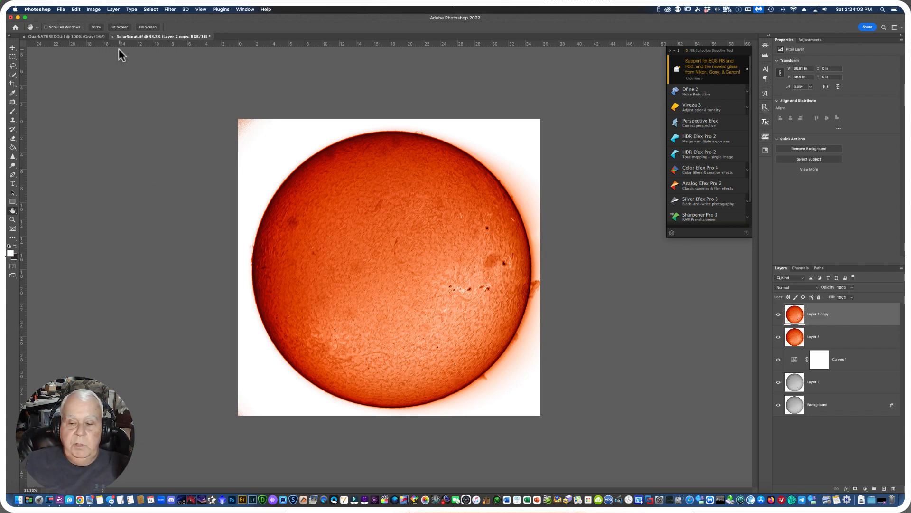
left_click(93, 9)
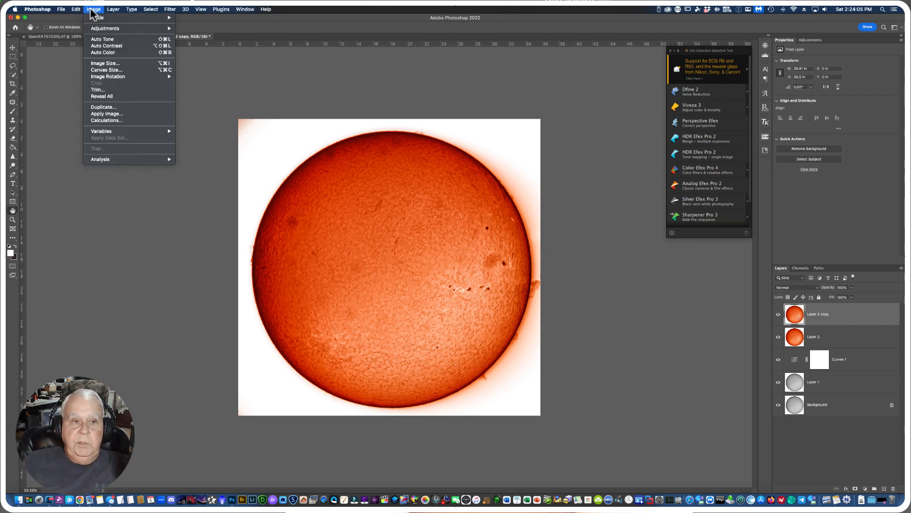
mouse_move(96, 30)
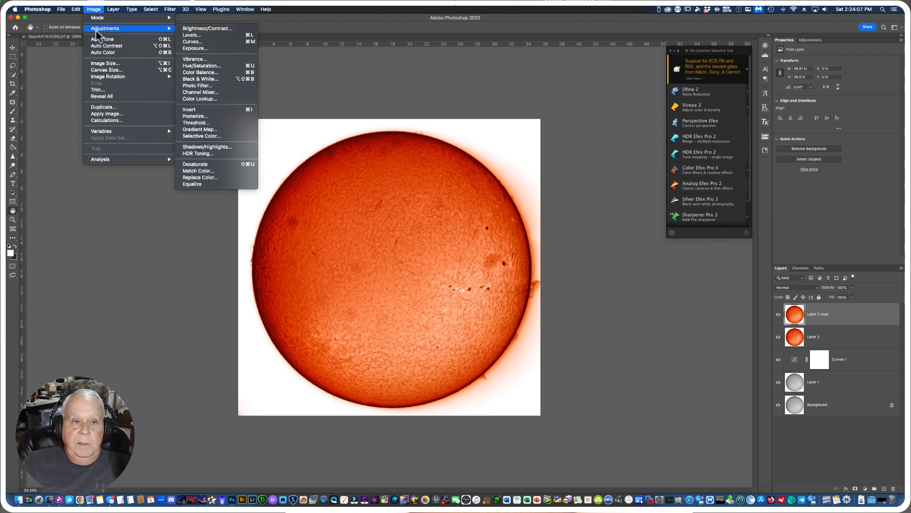
left_click(189, 110)
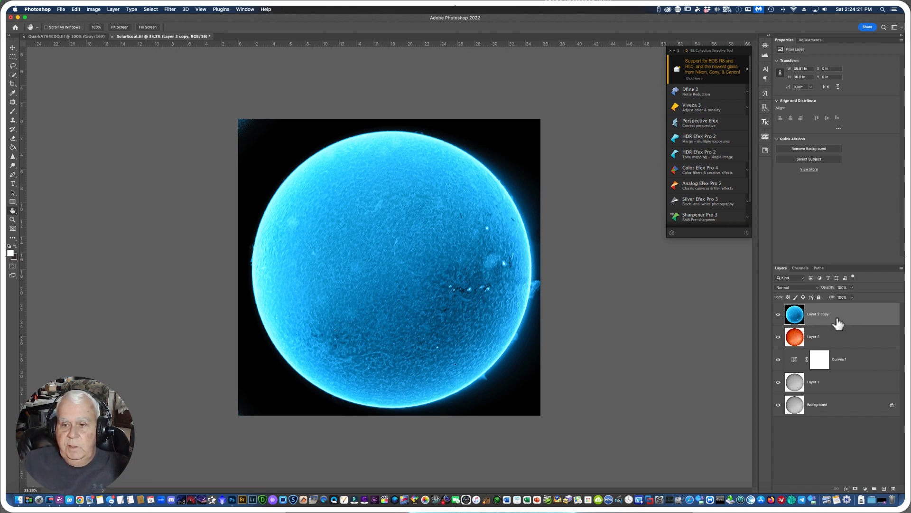
Add a white layer mask to the inverted copy and set the layer's blend mode to Luminosity.
left_click(856, 489)
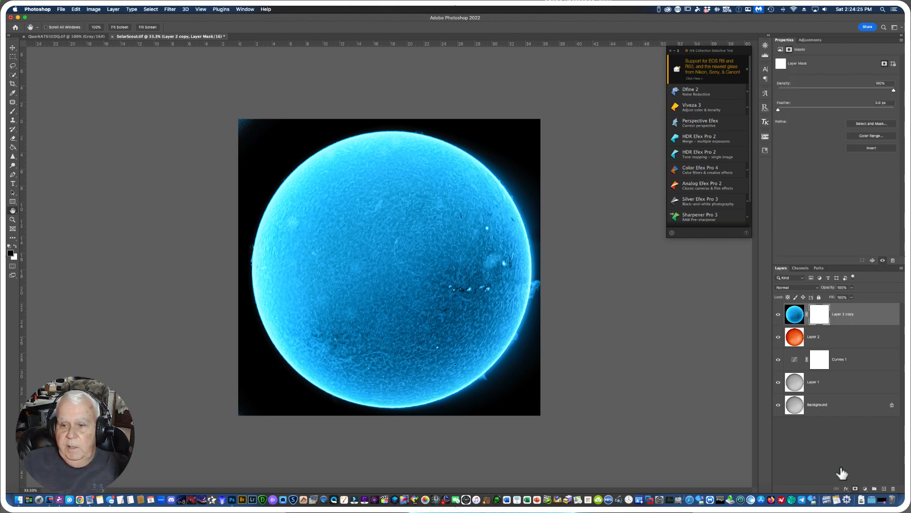
left_click(797, 316)
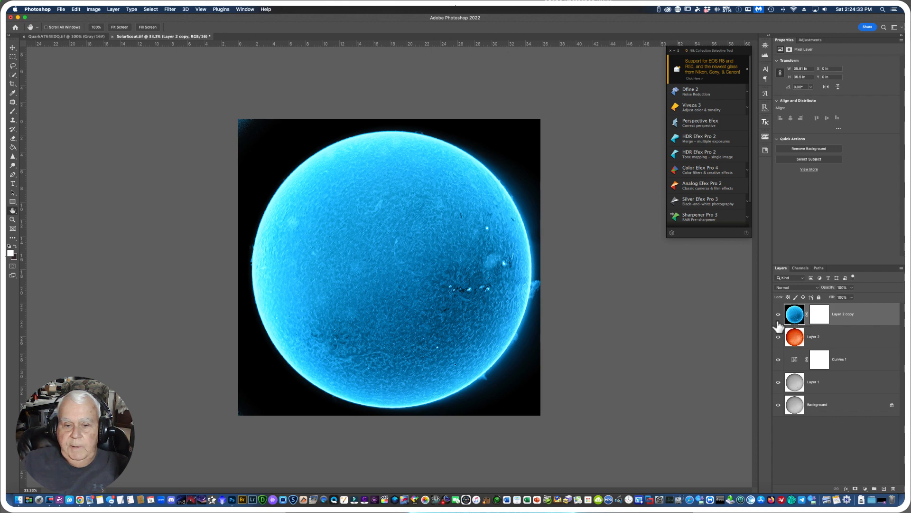
left_click(816, 286)
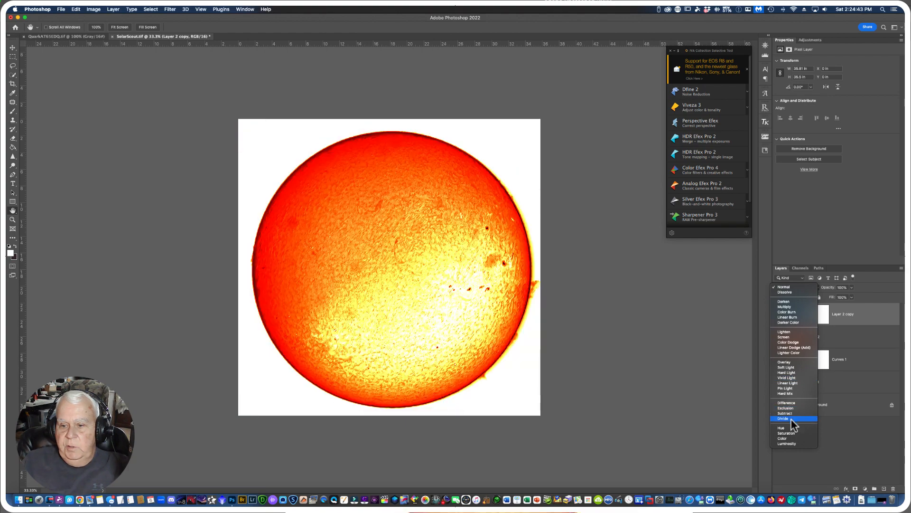
left_click(788, 443)
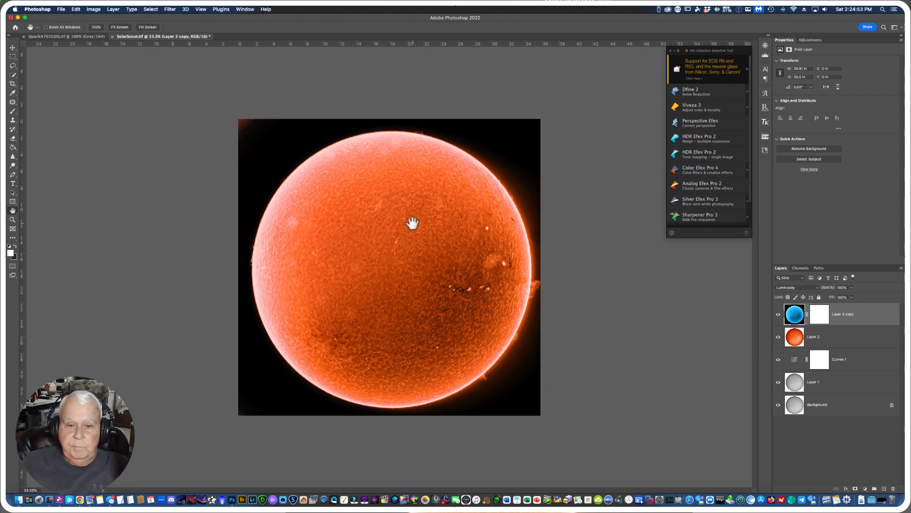
Target the copy's layer mask and select the whole solar disc using an enlarged Quick Selection brush, leaving Select and Mask without applying it.
left_click(821, 318)
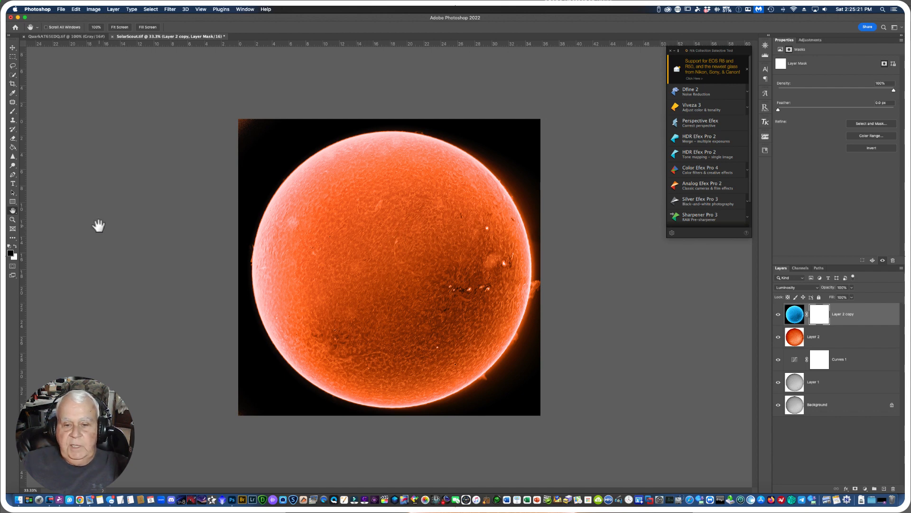
left_click(12, 77)
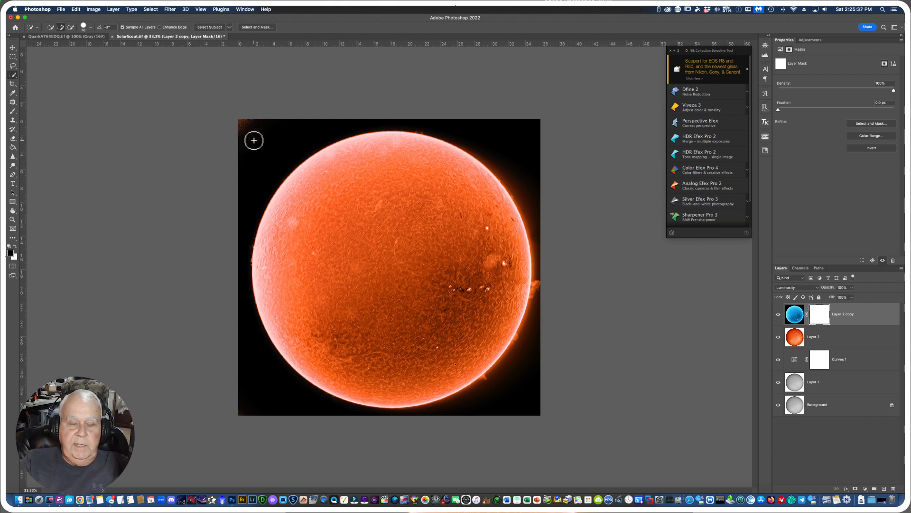
key("bracketright")
key("bracketright")
key("bracketright")
key("bracketright")
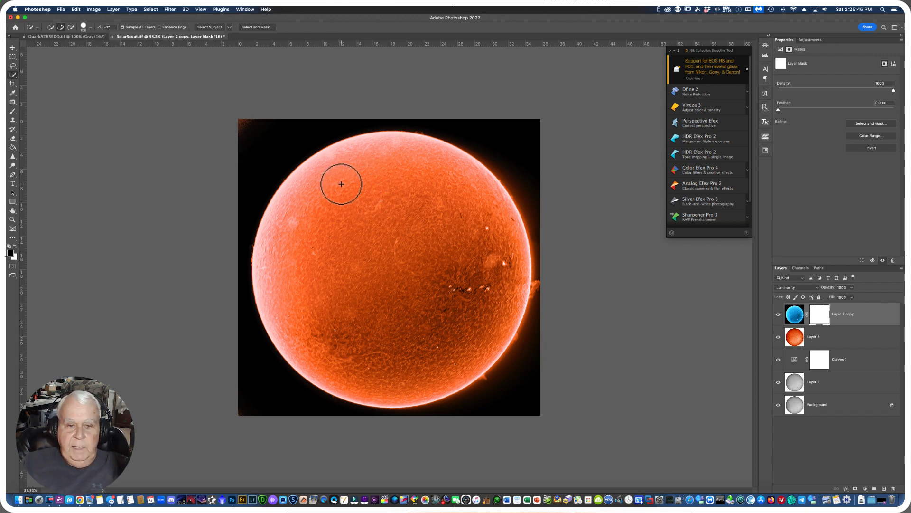
left_click(341, 184)
left_click_drag(402, 295, 405, 318)
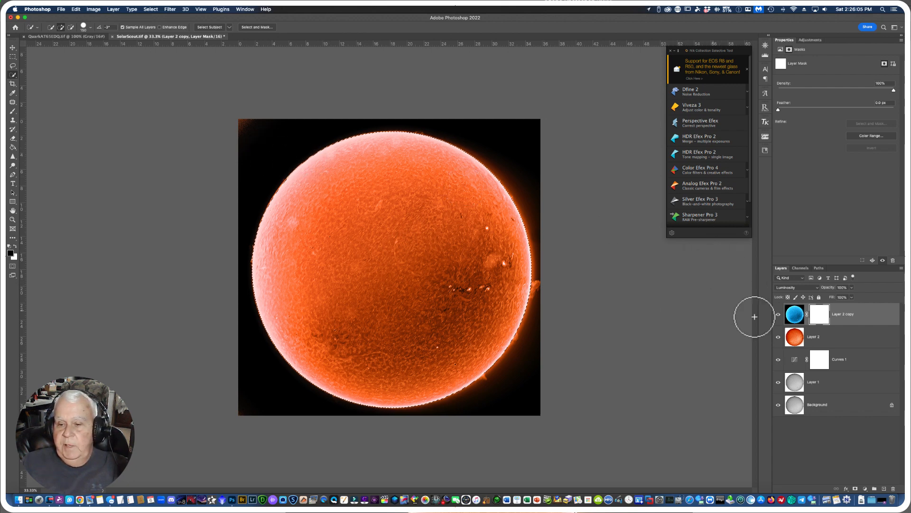
double_click(824, 317)
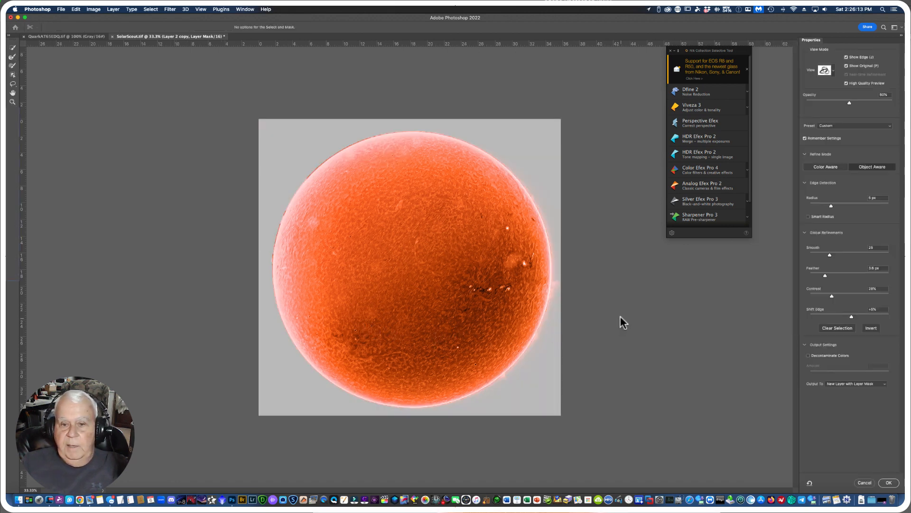
left_click(863, 482)
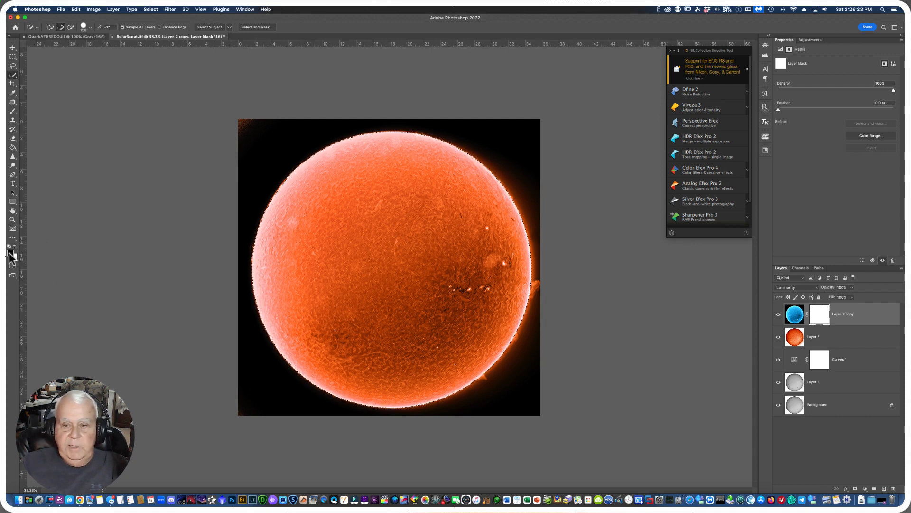
Paint the layer mask black inside the disc selection with a large brush, keeping the inverted layer only around the Sun.
left_click(13, 112)
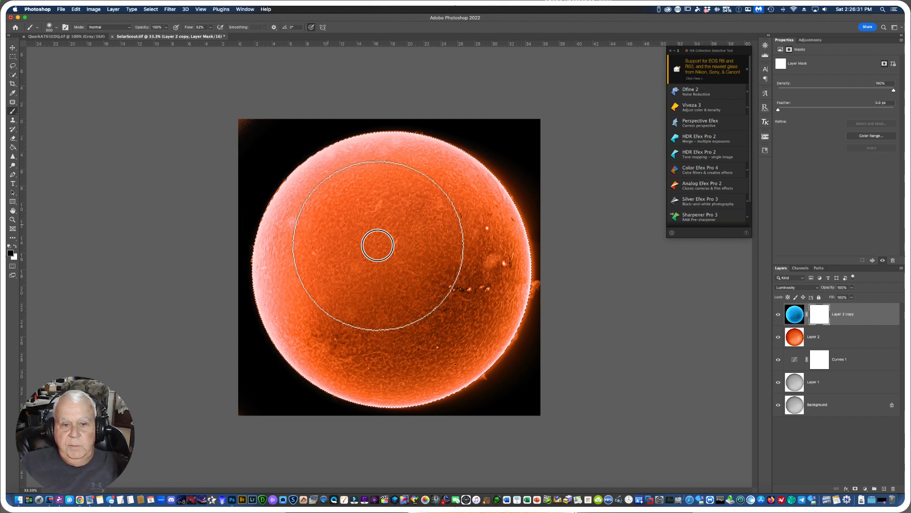
mouse_move(378, 246)
left_mouse_down()
mouse_move(327, 247)
mouse_move(304, 266)
mouse_move(349, 353)
mouse_move(302, 208)
mouse_move(421, 148)
mouse_move(521, 318)
mouse_move(264, 367)
mouse_move(306, 351)
mouse_move(326, 360)
mouse_move(266, 312)
mouse_move(432, 213)
mouse_move(358, 260)
mouse_move(494, 267)
mouse_move(470, 354)
mouse_move(483, 304)
mouse_move(327, 266)
mouse_move(194, 360)
mouse_move(289, 301)
mouse_move(464, 220)
left_mouse_up()
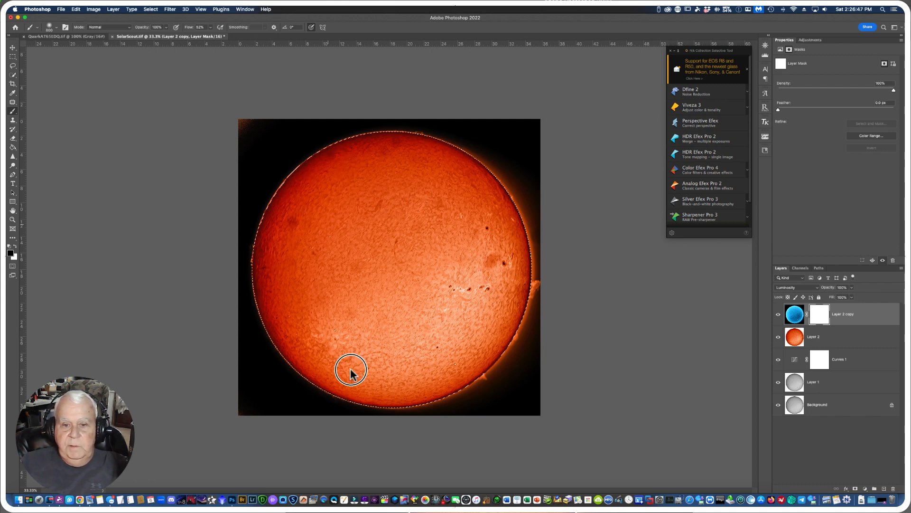
key("super+i")
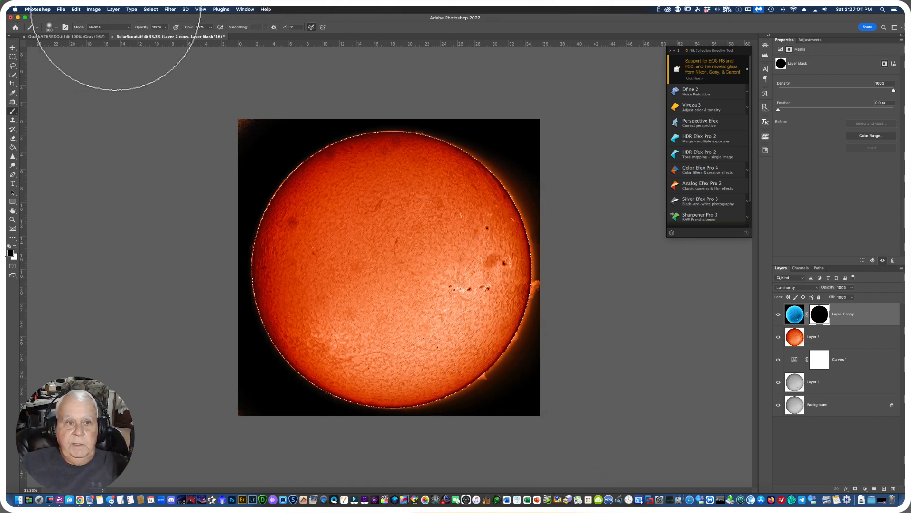
Deselect the solar disc and flatten the image into a single Background layer.
left_click(152, 10)
left_click(161, 26)
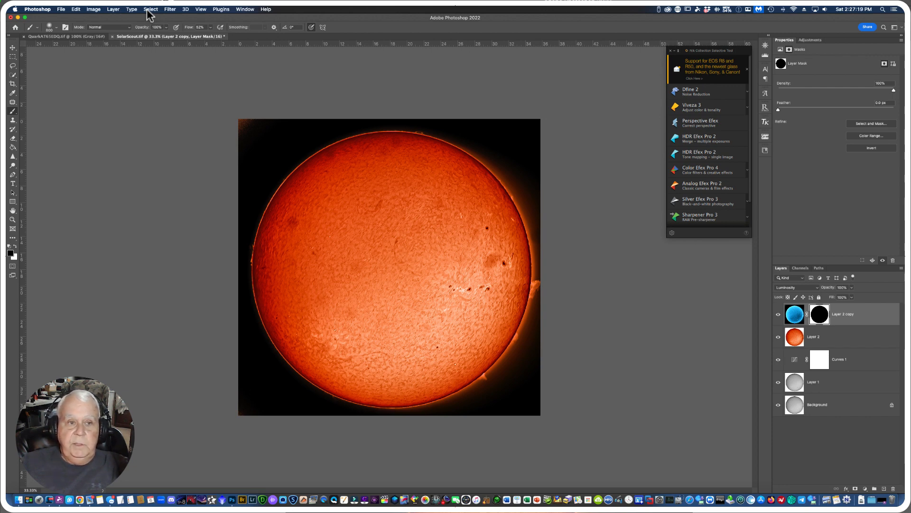
left_click(114, 9)
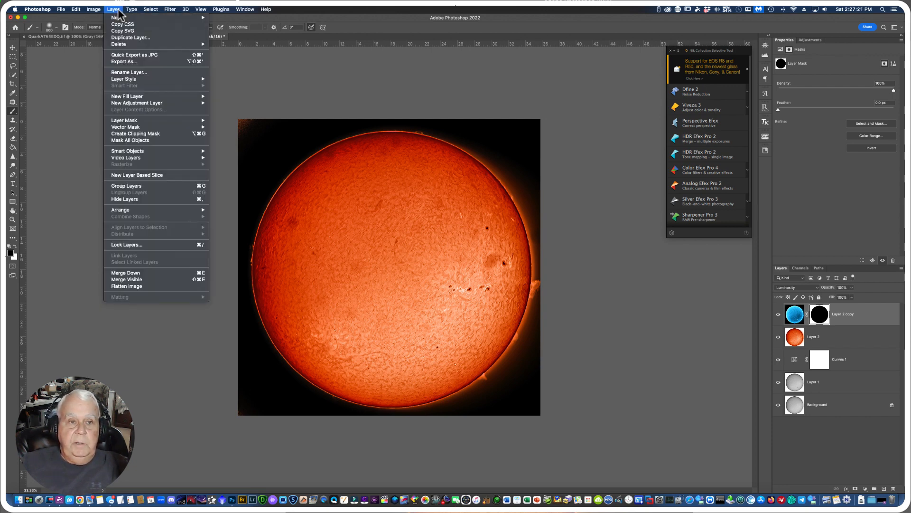
left_click(122, 286)
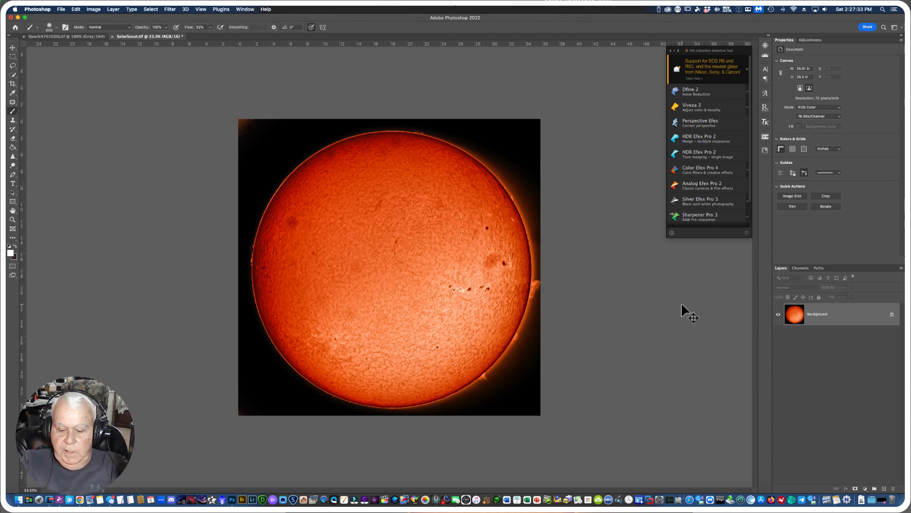
Duplicate the Background onto a new layer and lasso the dark smudge in the upper-left part of the solar disc.
key("super+j")
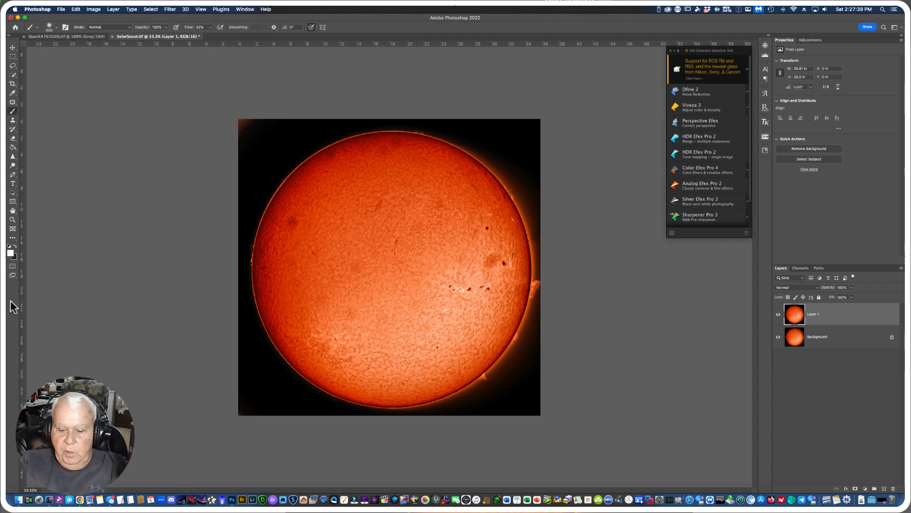
key("super+equal")
key("super+equal")
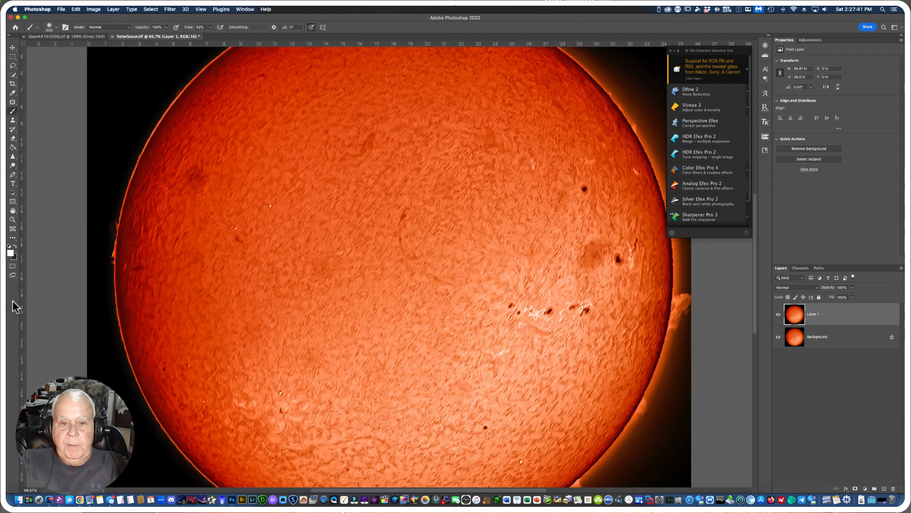
key("super+minus")
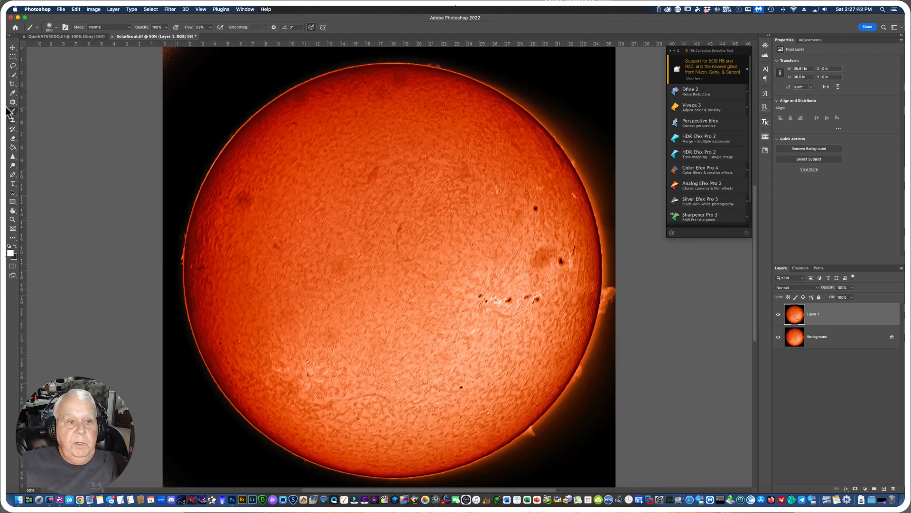
mouse_move(14, 75)
left_mouse_down()
mouse_move(40, 78)
mouse_move(19, 72)
left_mouse_up()
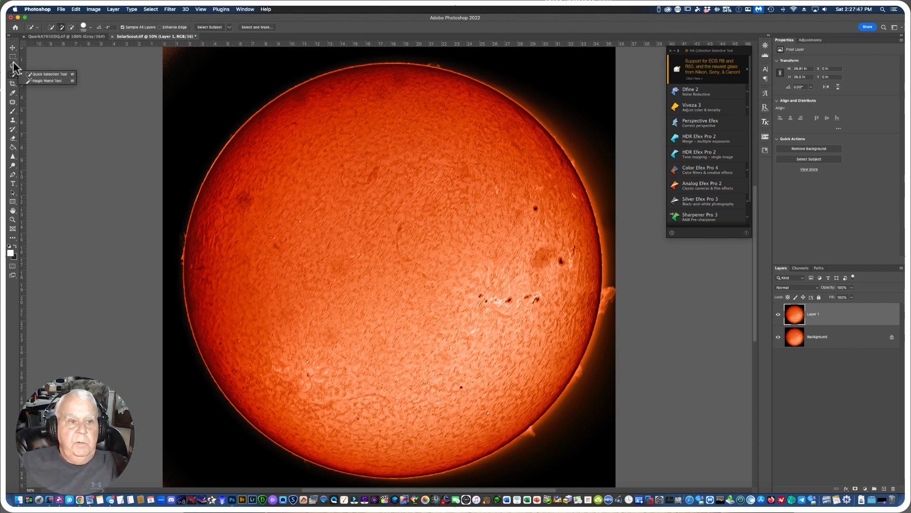
left_click(14, 67)
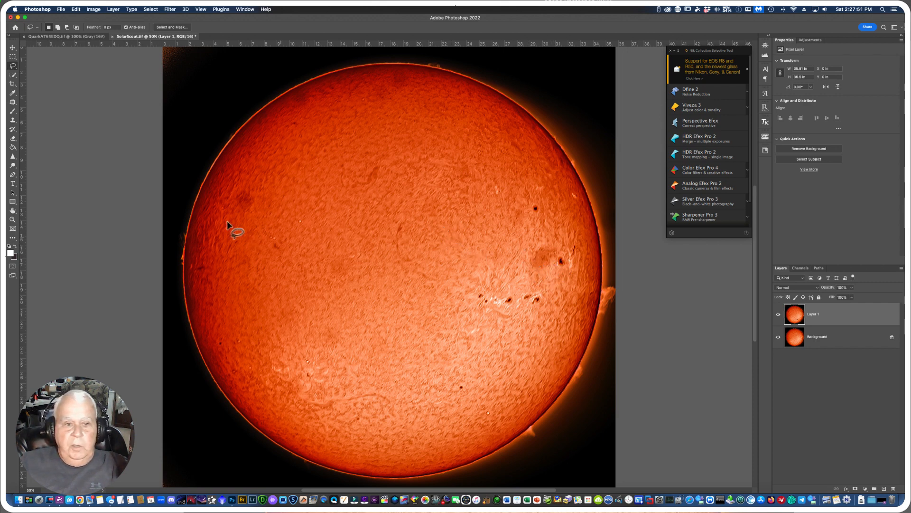
mouse_move(241, 186)
left_mouse_down()
mouse_move(256, 187)
mouse_move(250, 211)
mouse_move(234, 205)
mouse_move(237, 188)
left_mouse_up()
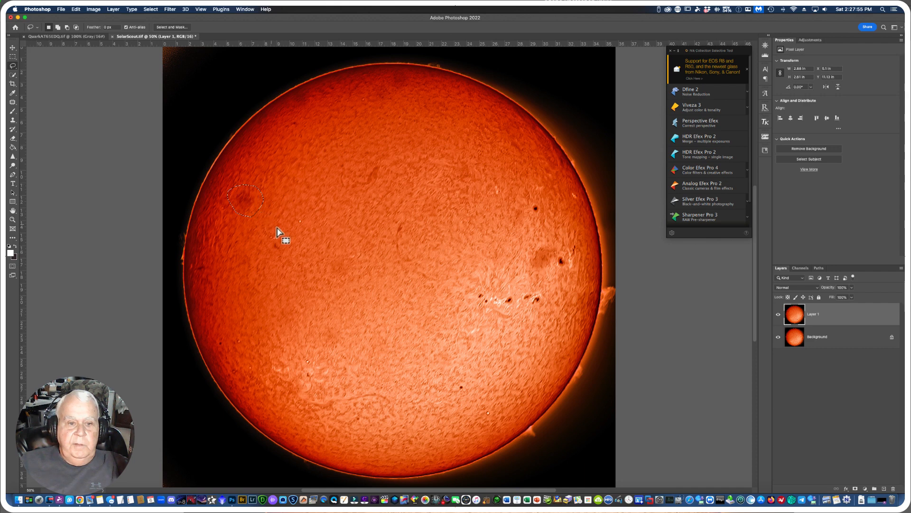
Fill the lassoed upper-left smudge using Content-Aware contents with Color Adaptation, Normal mode and 100% opacity.
right_click(240, 198)
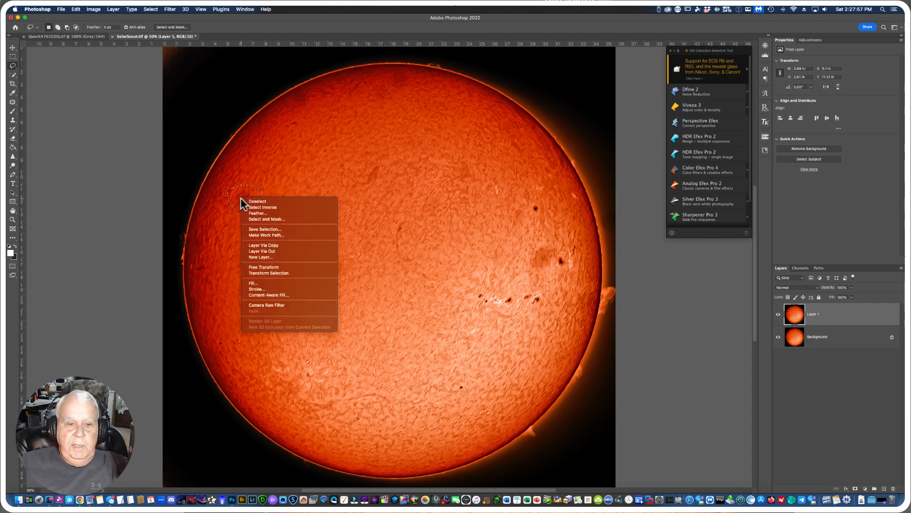
left_click(252, 283)
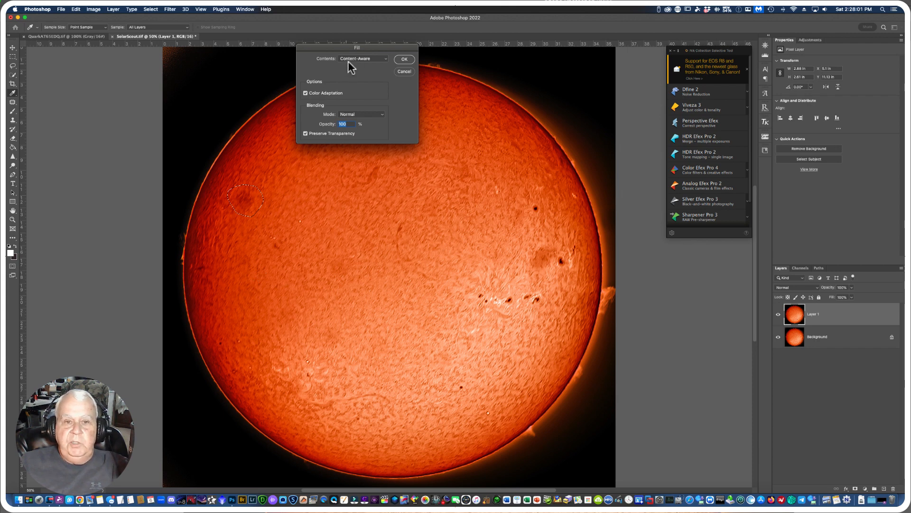
left_click(385, 60)
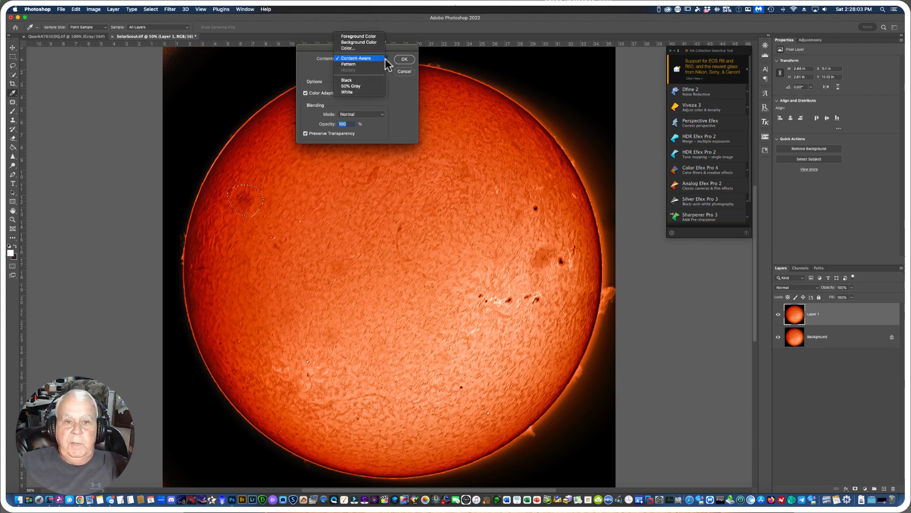
left_click(386, 60)
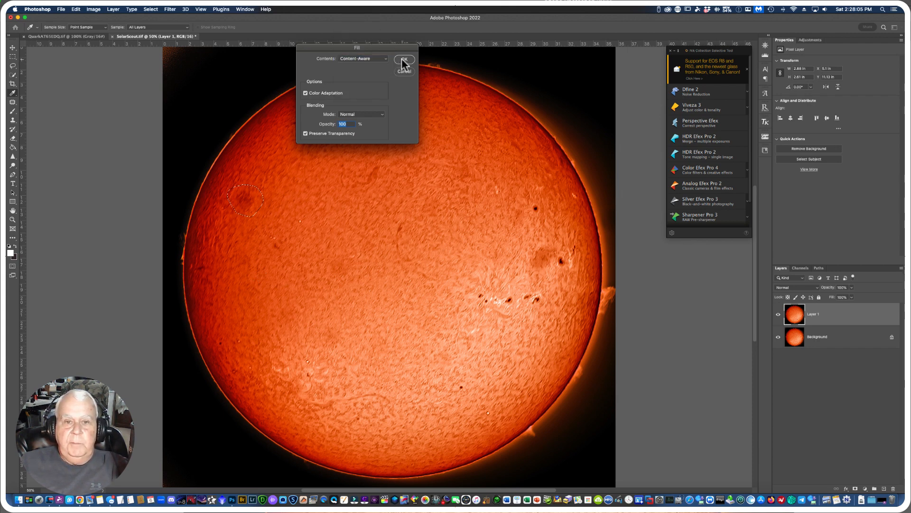
left_click(403, 59)
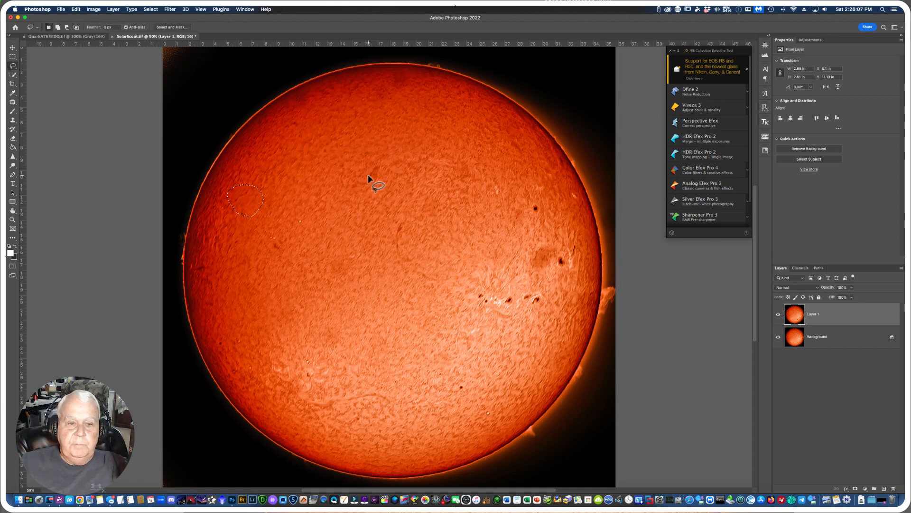
Lasso the dark smudge beside the sunspot near the disc's right edge and remove it with a Content-Aware fill.
mouse_move(558, 236)
left_mouse_down()
mouse_move(548, 278)
mouse_move(520, 263)
mouse_move(559, 237)
left_mouse_up()
right_click(543, 264)
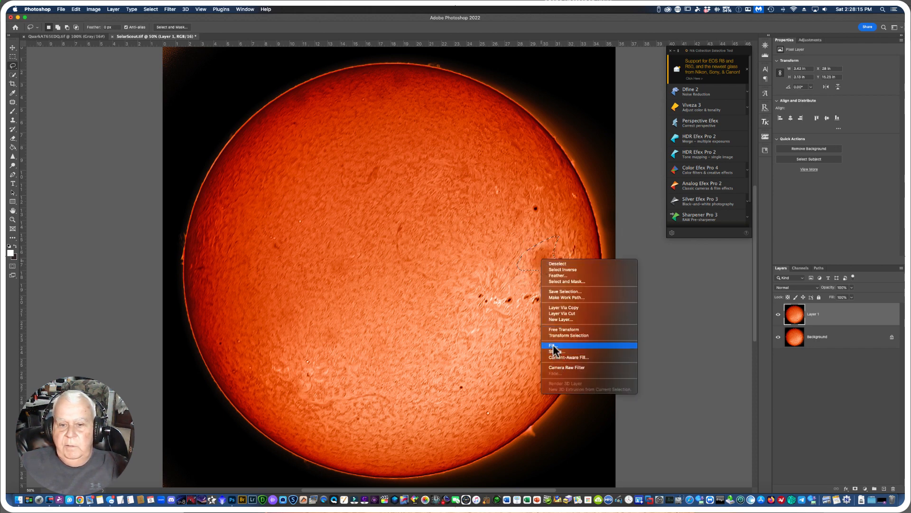
left_click(554, 346)
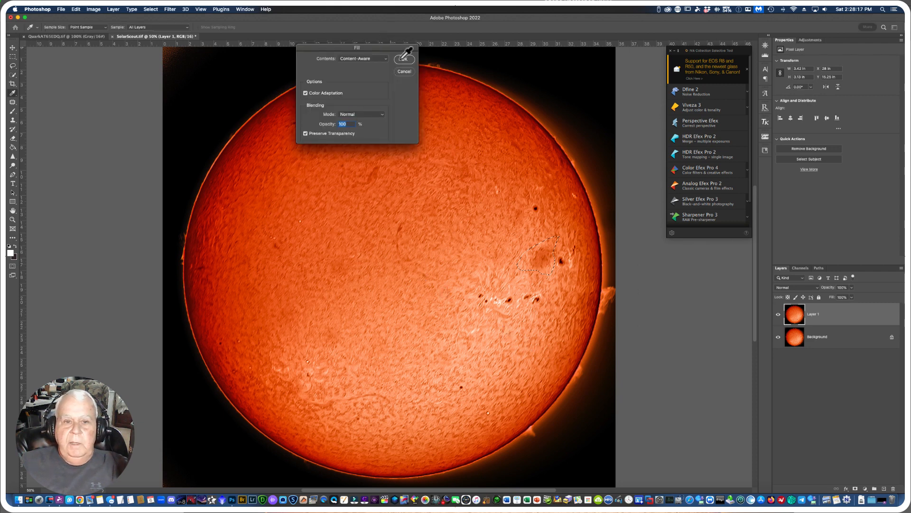
left_click(404, 59)
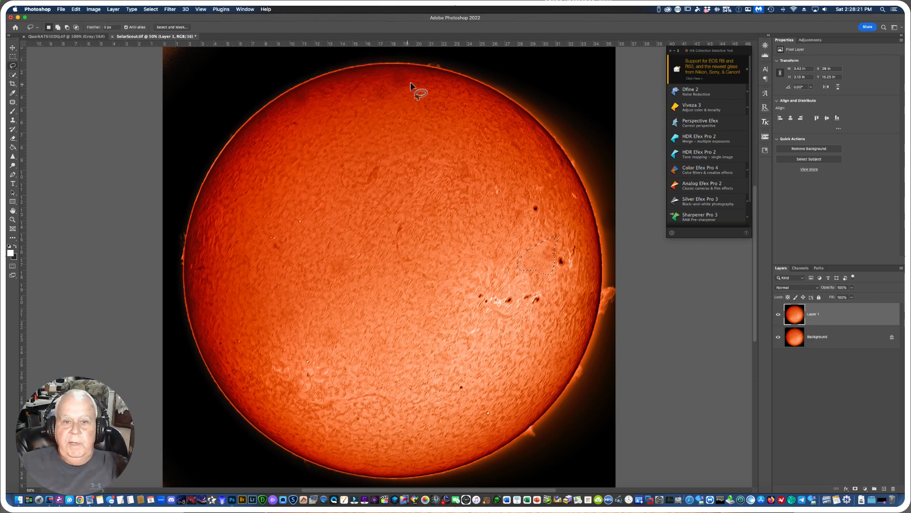
Lasso the dark patch just inside the disc's top edge and replace it with a Content-Aware fill.
mouse_move(411, 83)
left_mouse_down()
mouse_move(386, 90)
mouse_move(387, 73)
mouse_move(413, 75)
mouse_move(411, 85)
left_mouse_up()
right_click(395, 81)
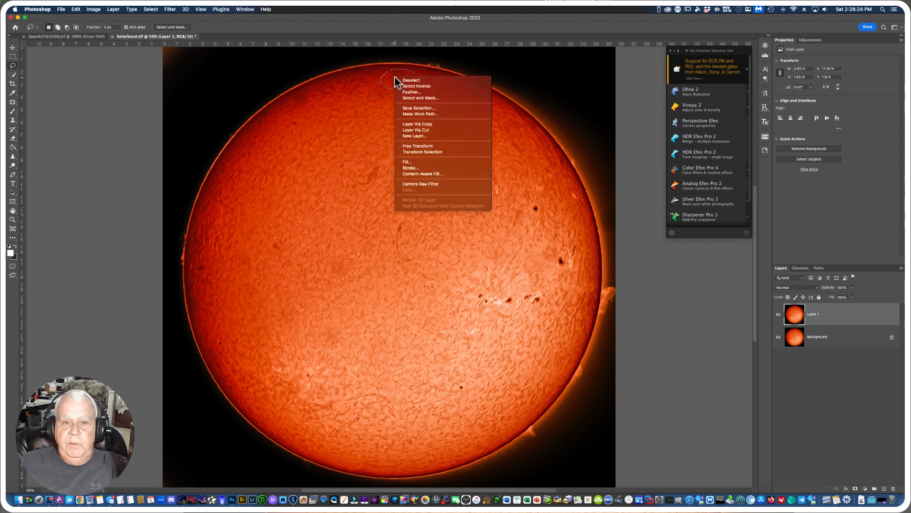
left_click(403, 162)
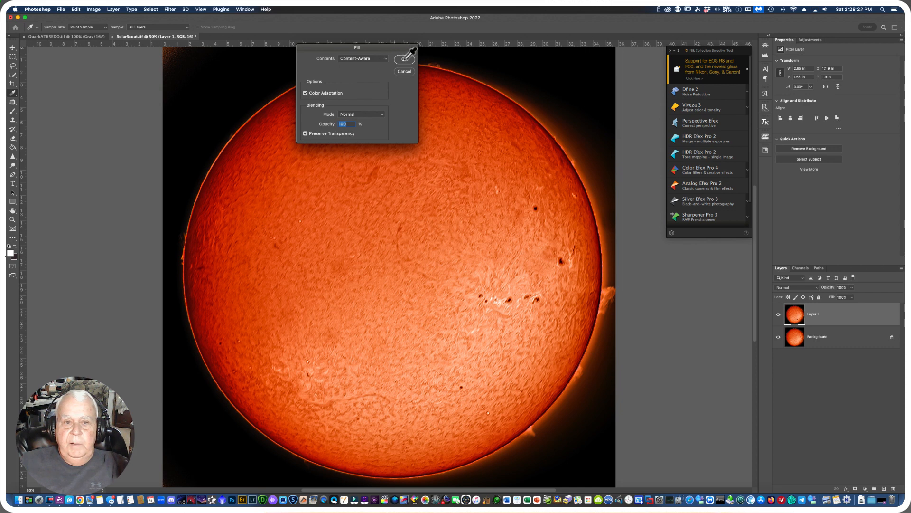
left_click(404, 59)
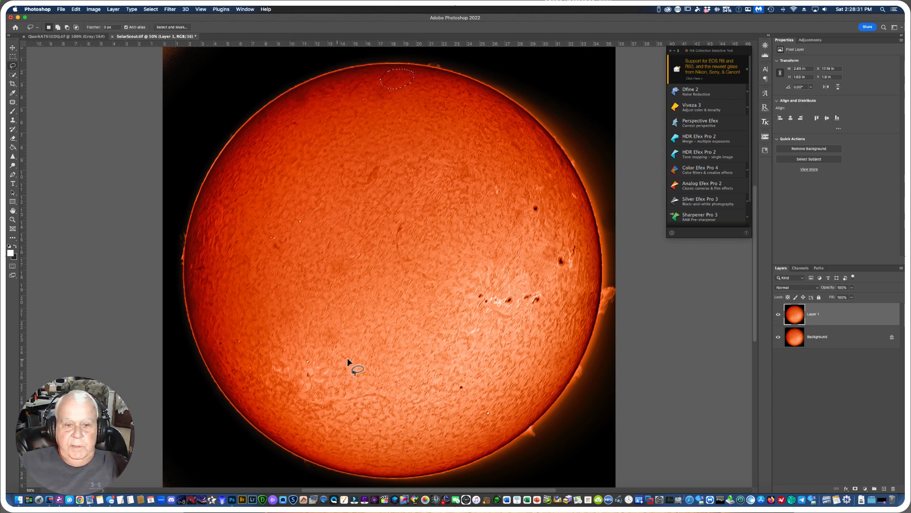
Lasso the faint smudge below and left of the disc's centre and remove it with a Content-Aware fill.
mouse_move(335, 349)
left_mouse_down()
mouse_move(307, 338)
mouse_move(344, 320)
mouse_move(324, 334)
left_mouse_up()
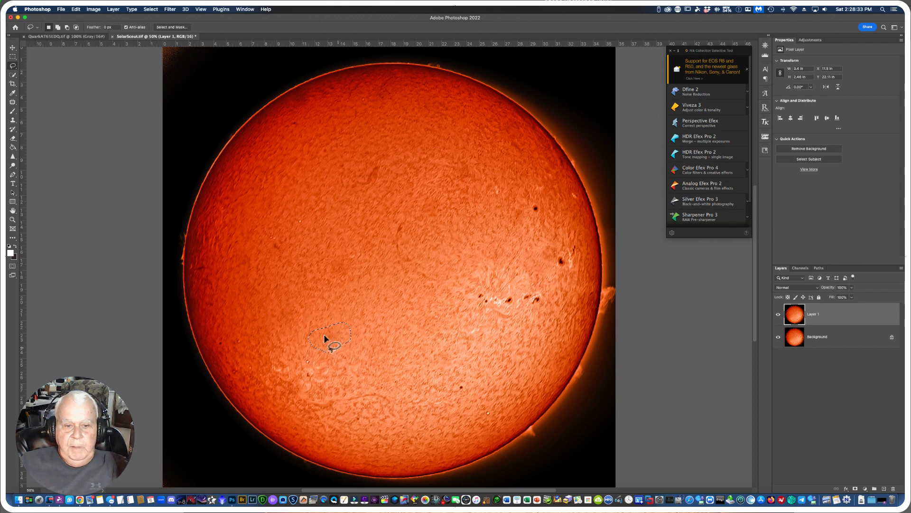
right_click(323, 334)
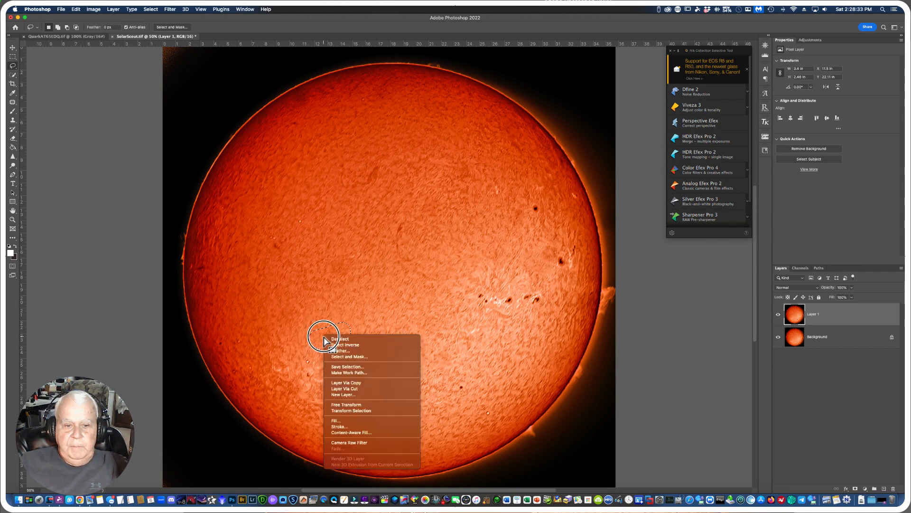
left_click(345, 420)
left_click(404, 59)
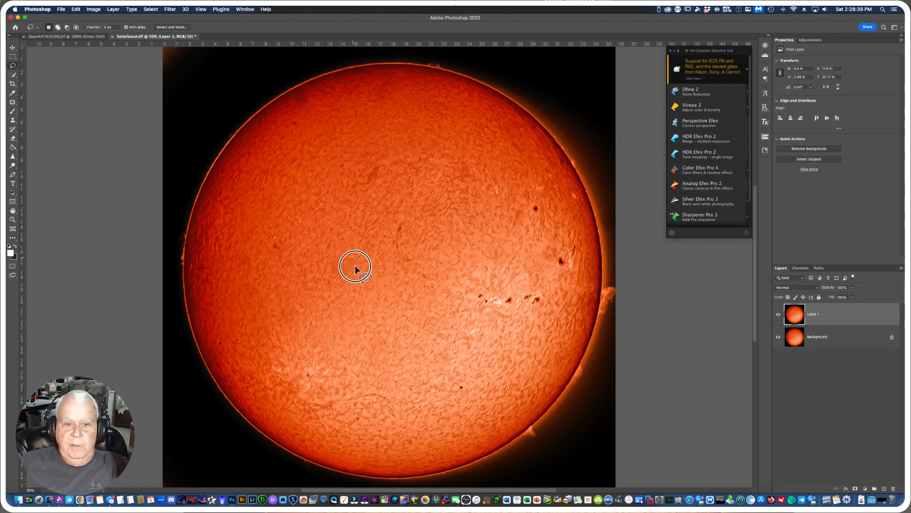
Lasso the remaining faint smudge just left of the disc's centre and remove it with a Content-Aware fill.
mouse_move(355, 269)
left_mouse_down()
mouse_move(322, 281)
mouse_move(316, 266)
mouse_move(337, 254)
mouse_move(341, 275)
left_mouse_up()
right_click(339, 272)
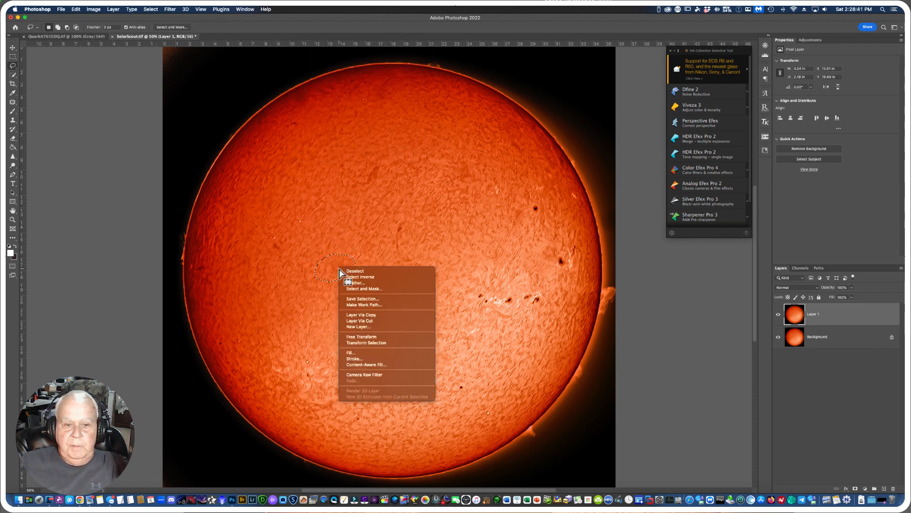
left_click(352, 352)
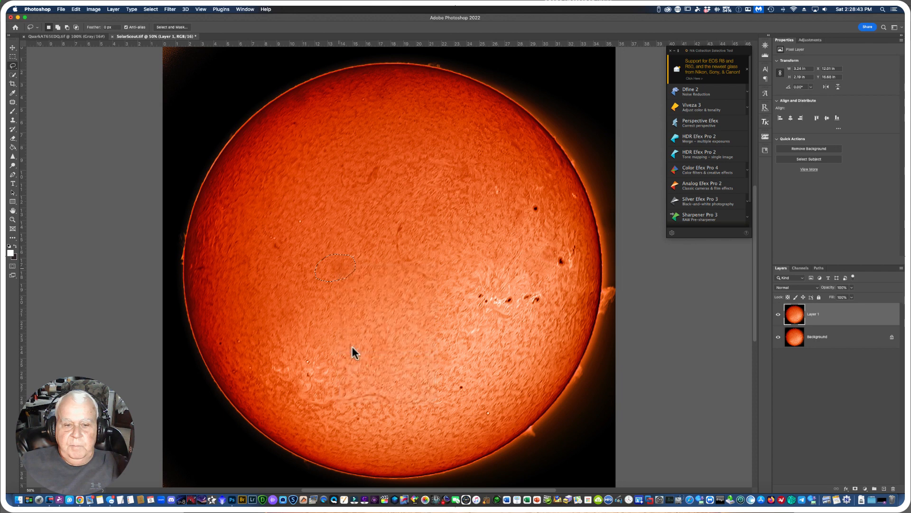
left_click(404, 59)
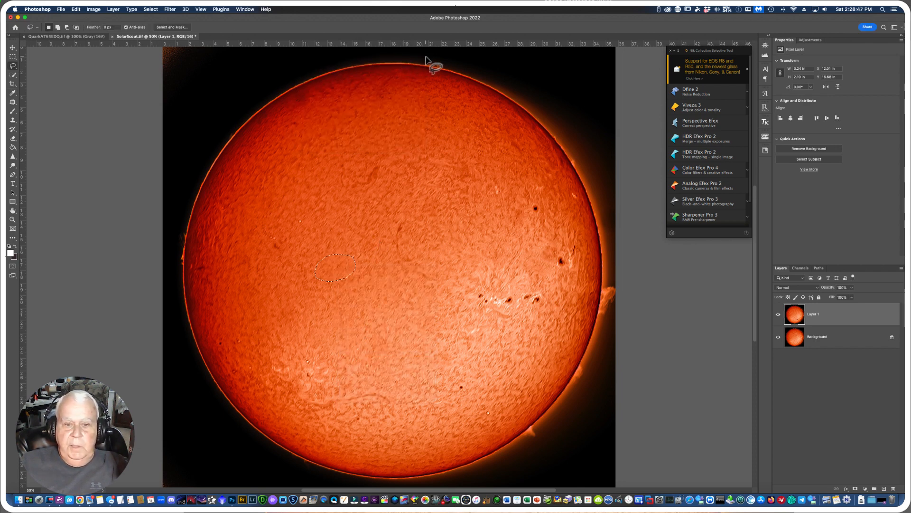
Deselect the last filled area and flatten the retouched layer into the Background.
left_click(151, 10)
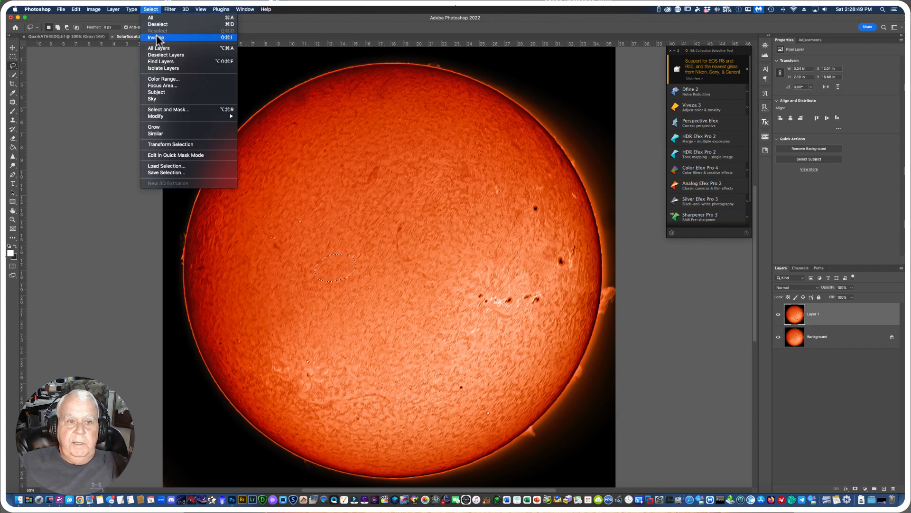
left_click(157, 24)
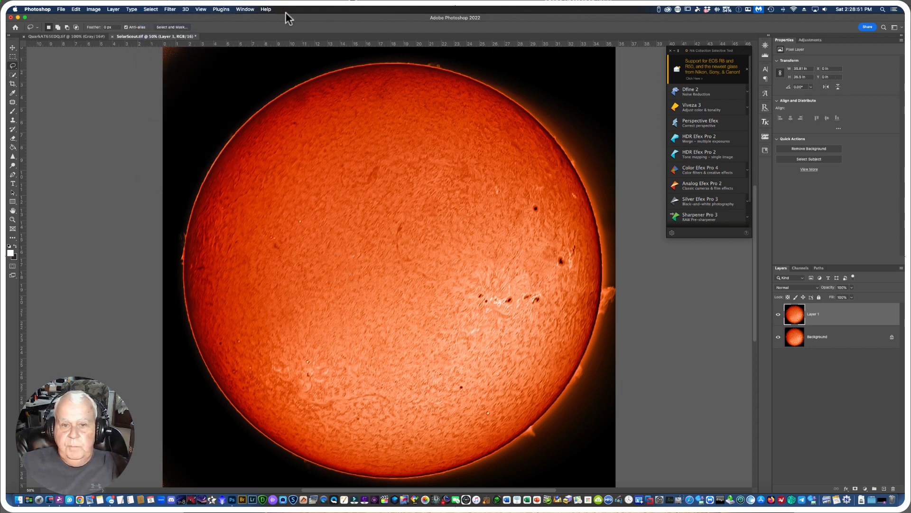
left_click(114, 10)
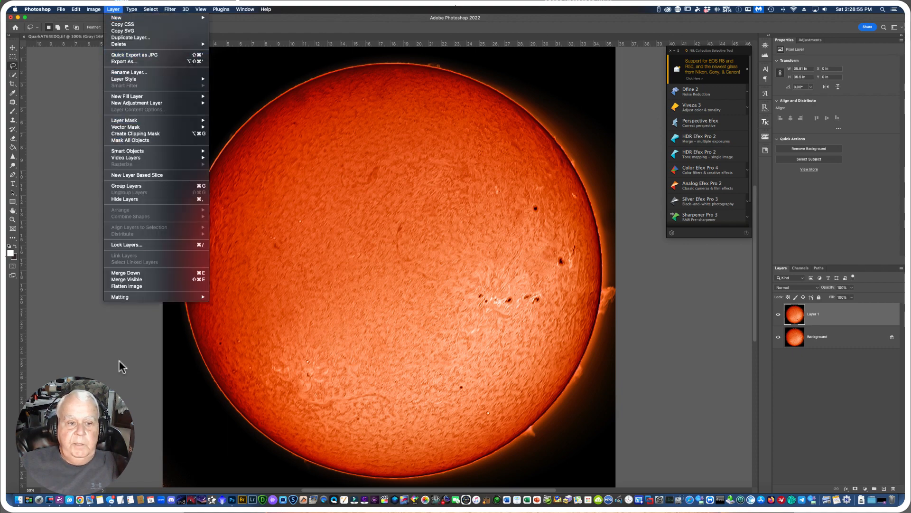
left_click(125, 286)
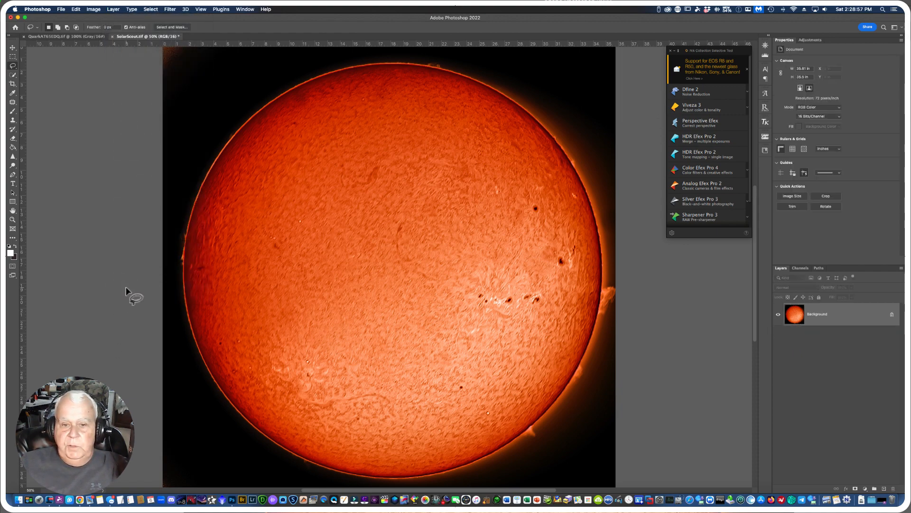
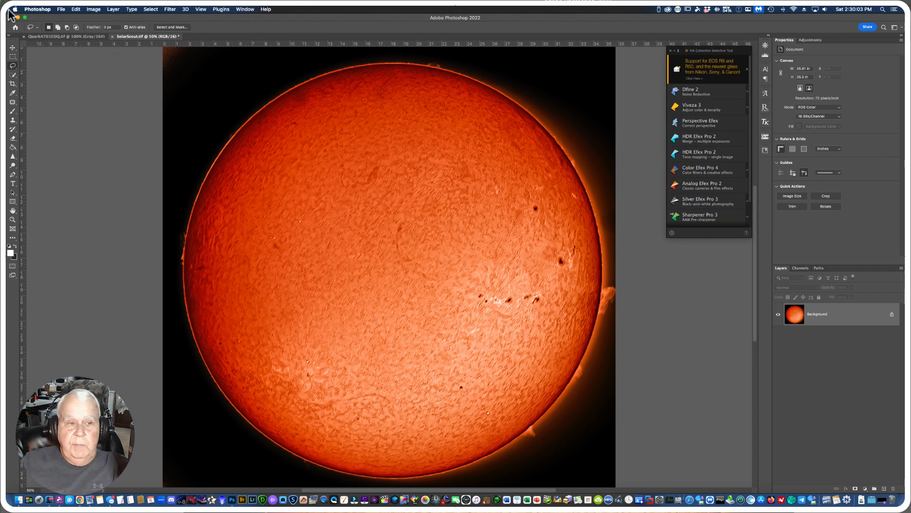
Start a Save As of the TIFF image and choose the 5-MAY folder within 2023 on the Astro 5 drive.
left_click(61, 9)
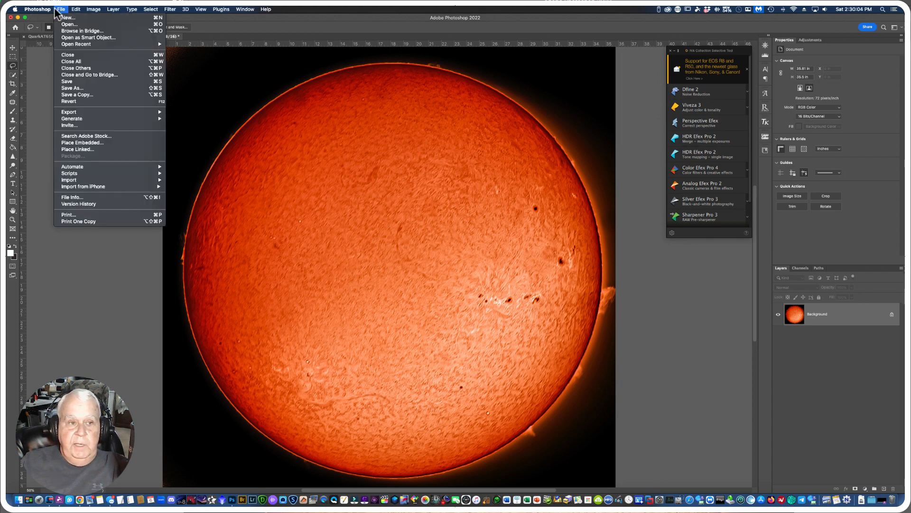
left_click(67, 88)
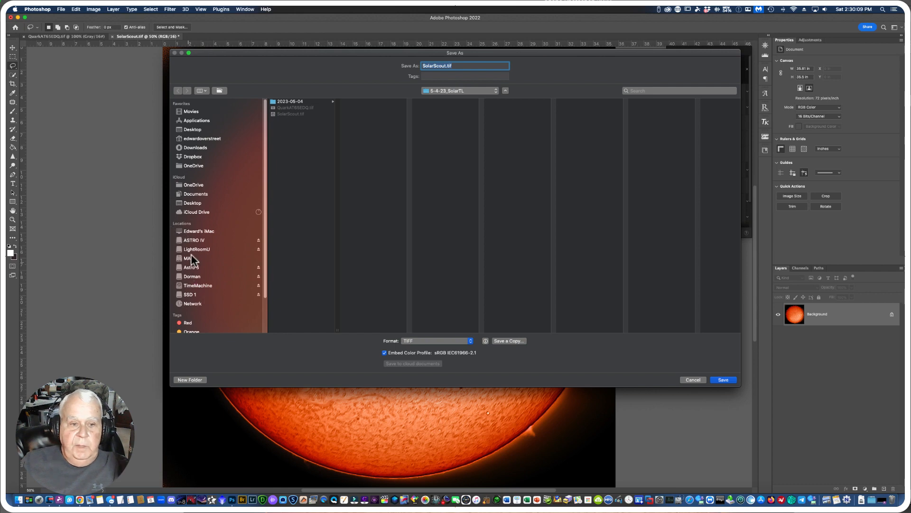
left_click(191, 267)
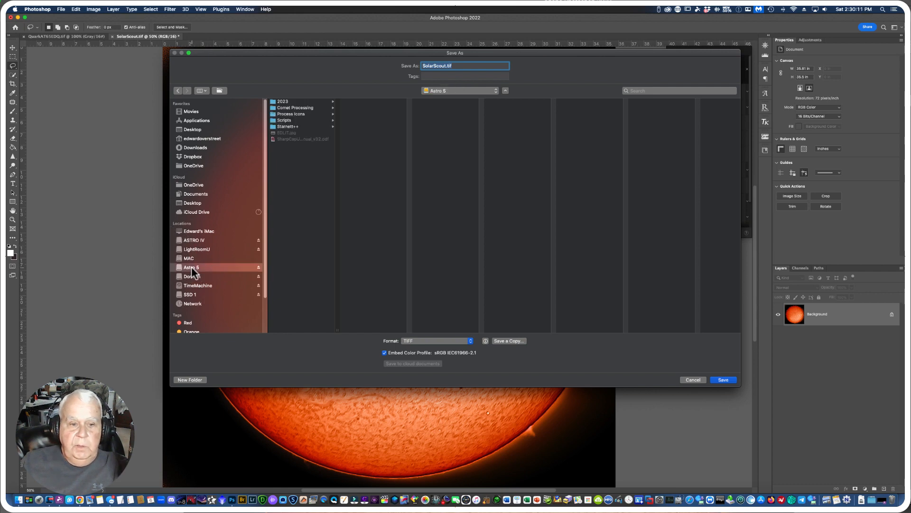
left_click(276, 101)
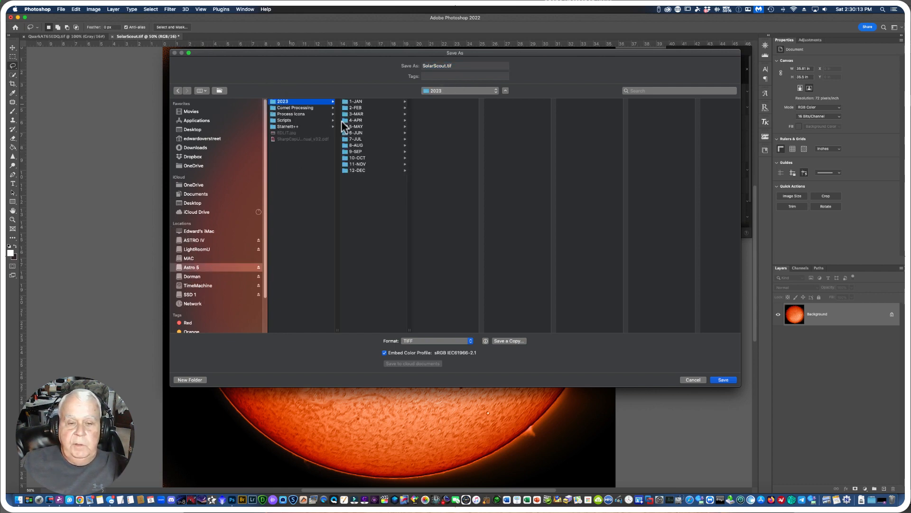
left_click(361, 126)
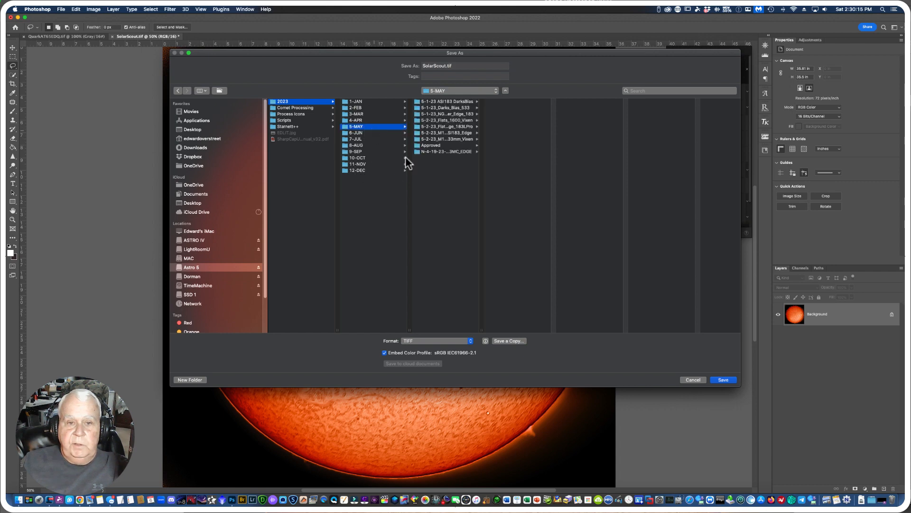
Create a new folder named 5-4-23 Solar inside 5-MAY and save SolarScout.tif there as an uncompressed TIFF.
left_click(191, 380)
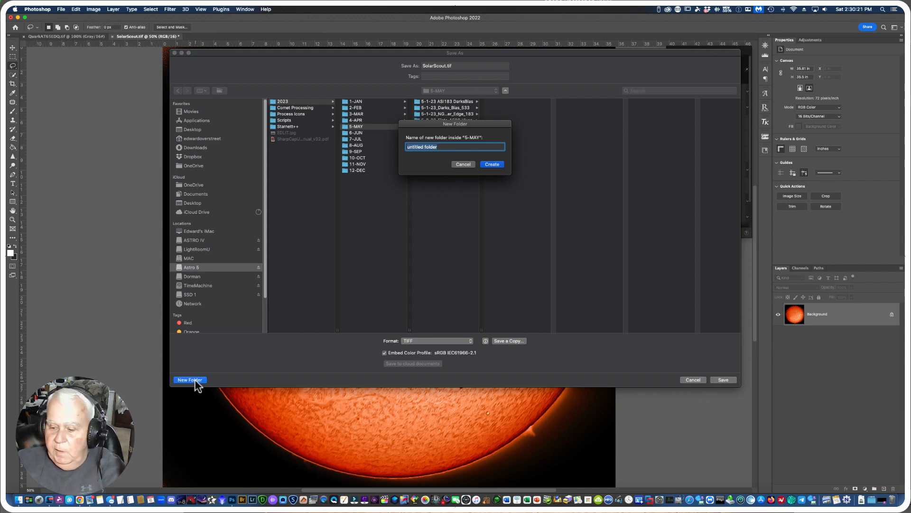
type("5")
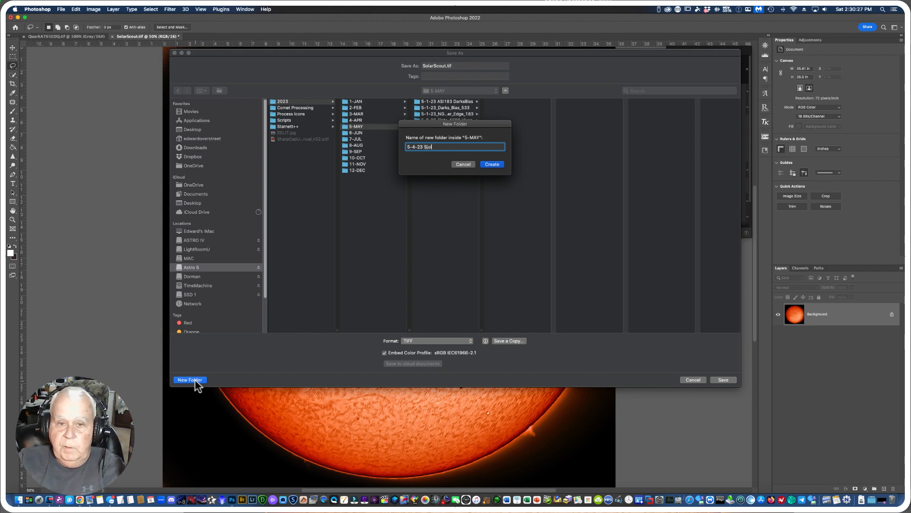
type("-4-23 Solar")
key("Return")
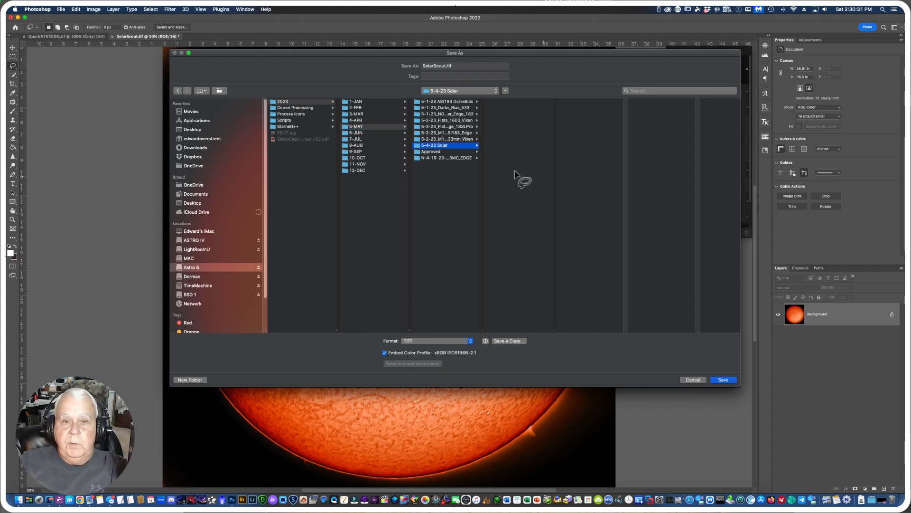
left_click(725, 379)
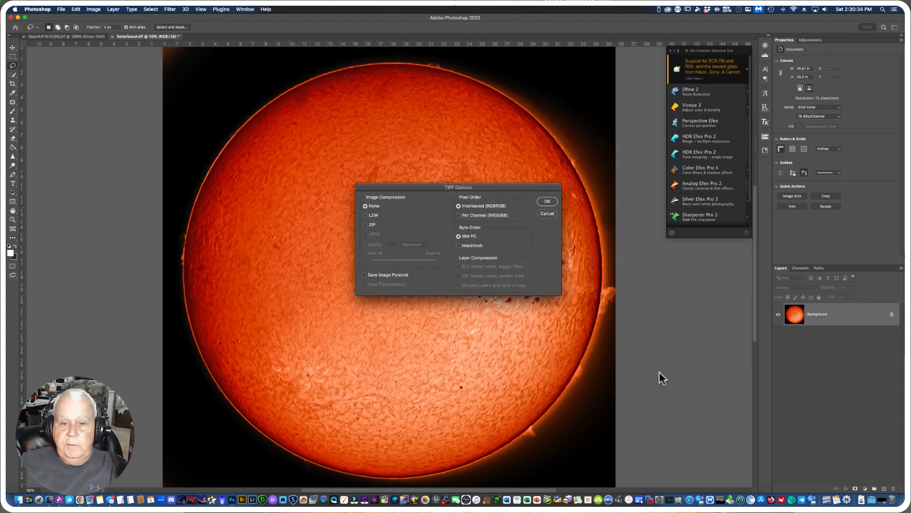
left_click(547, 201)
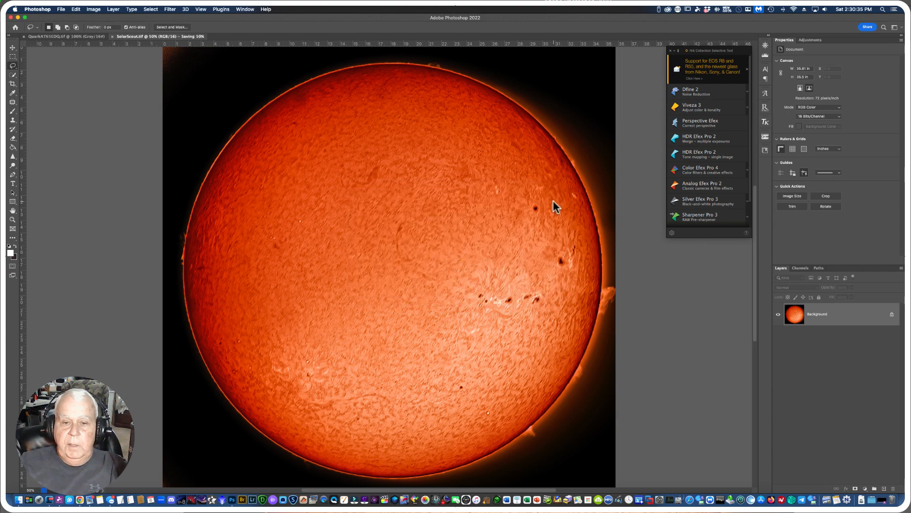
Switch to the QuarkAT65EDQ image and crop away its edges and excess sky to about 20.2 by 15.5 in.
left_click(47, 36)
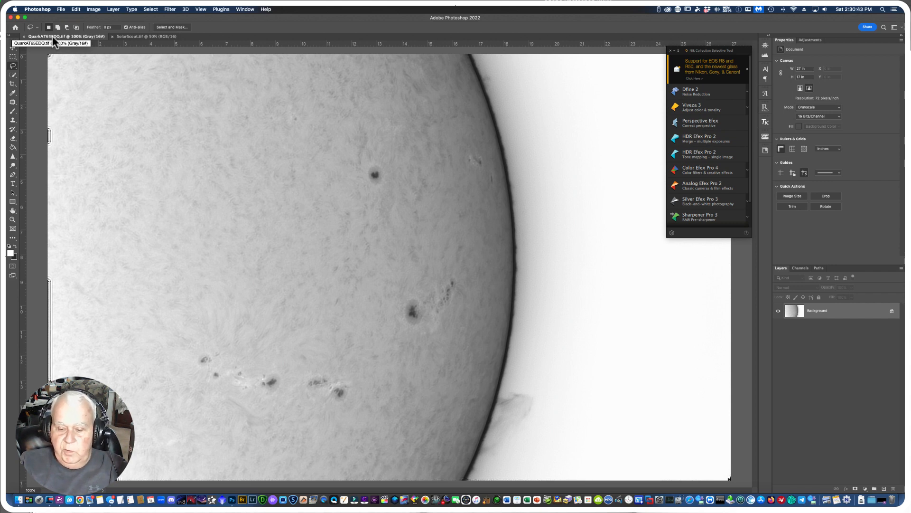
key("super+minus")
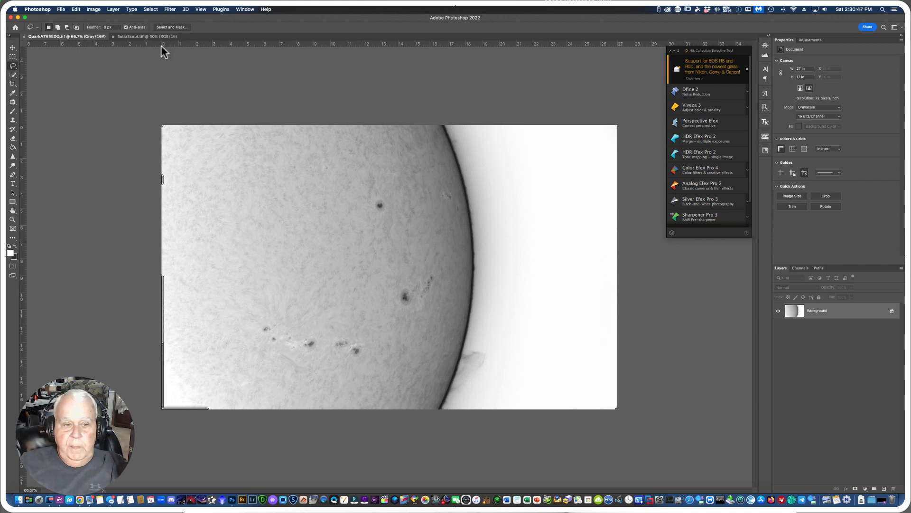
left_click(12, 84)
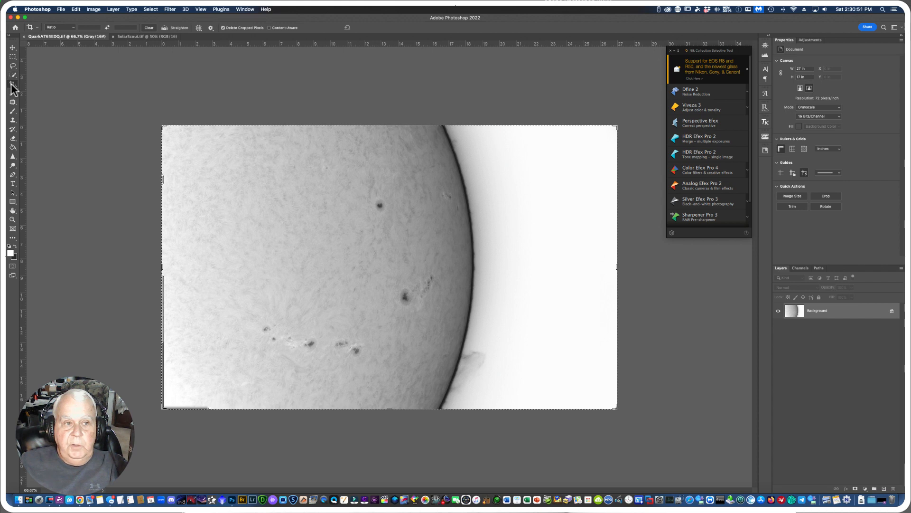
left_click_drag(161, 268, 186, 269)
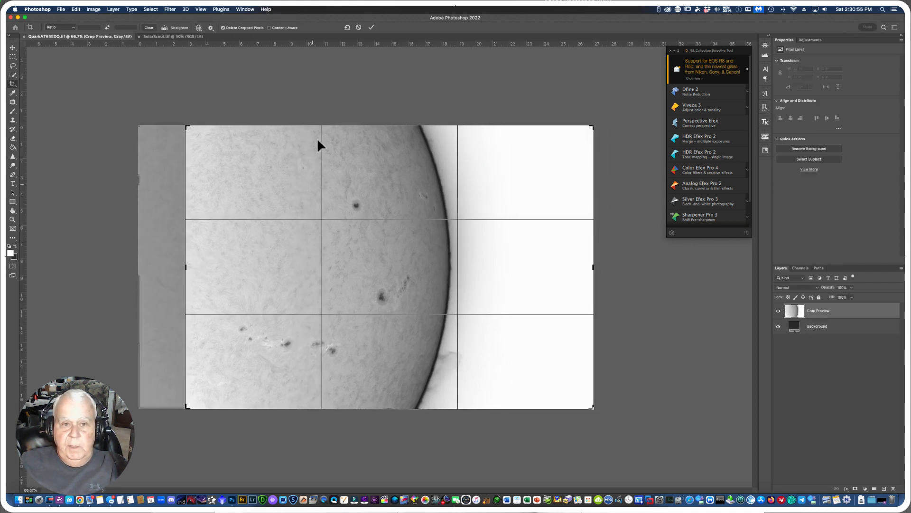
left_click_drag(320, 124, 316, 136)
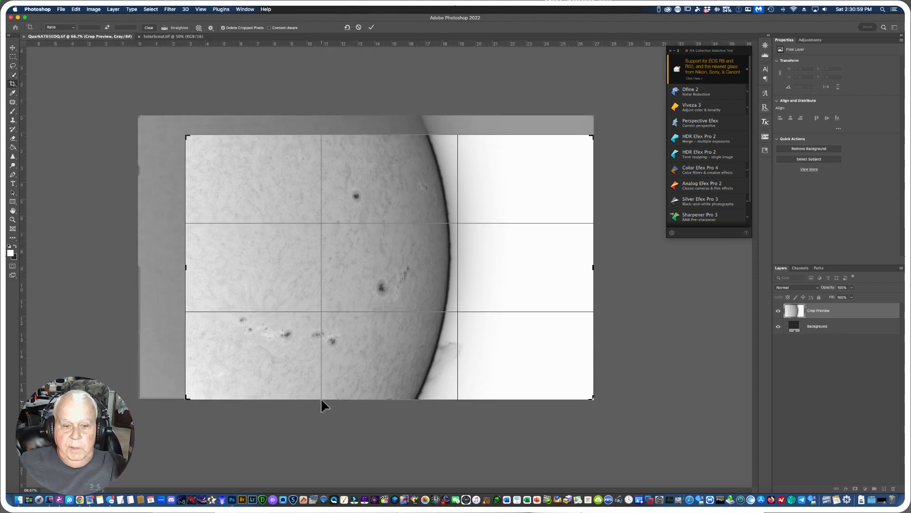
left_click_drag(321, 399, 321, 396)
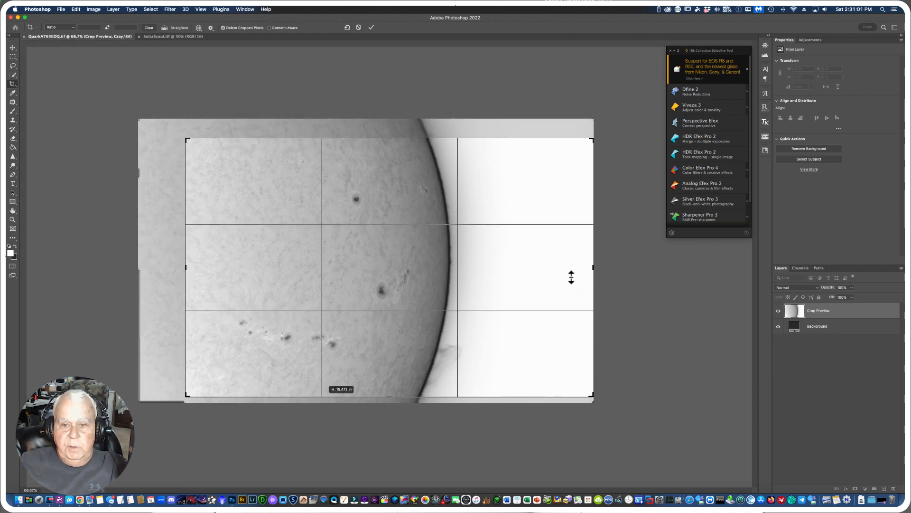
left_click_drag(592, 268, 560, 270)
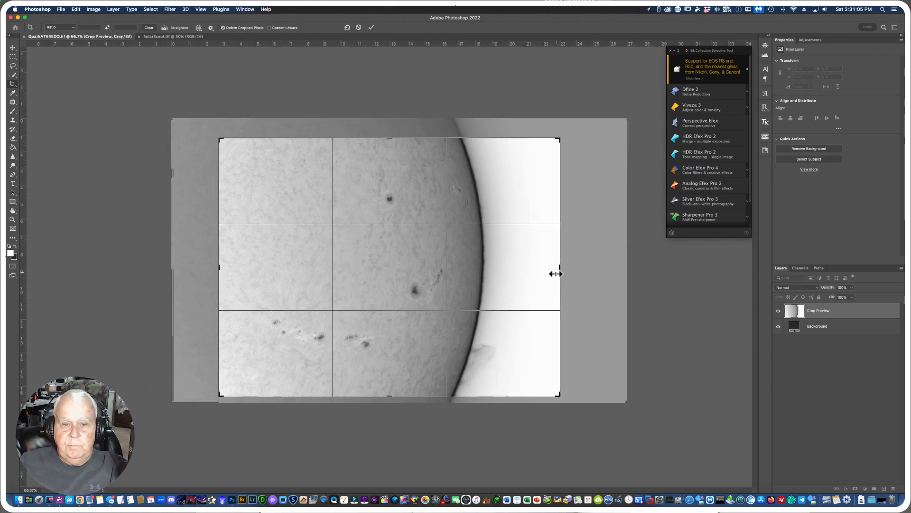
left_click(371, 27)
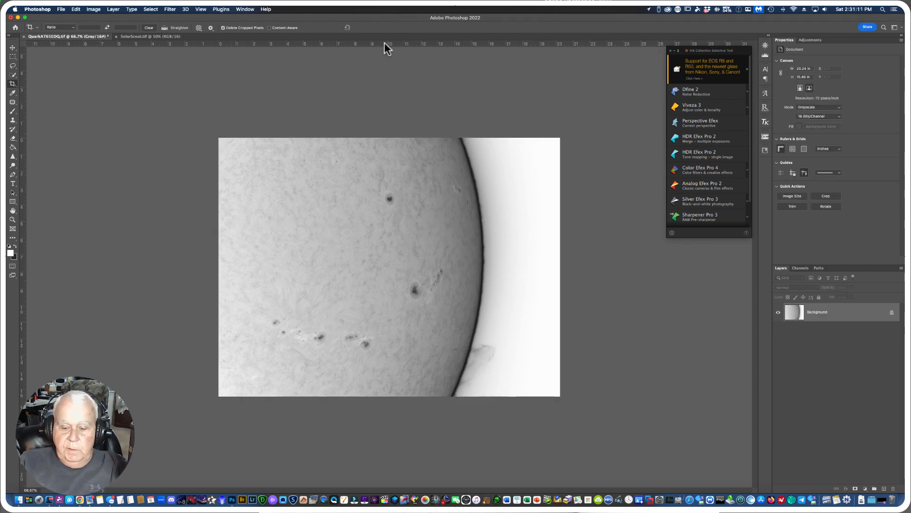
Duplicate the Background layer of the cropped image and convert the document to RGB Color without flattening.
key("super+j")
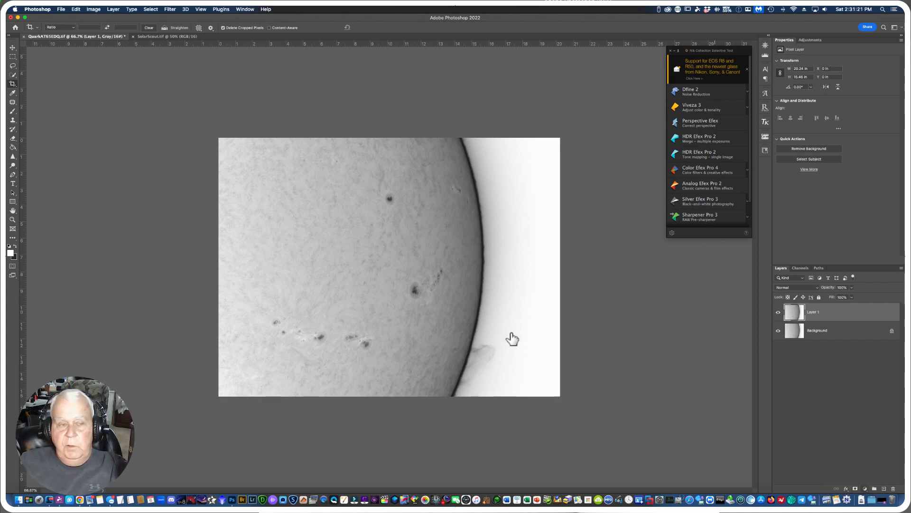
left_click(96, 10)
mouse_move(105, 19)
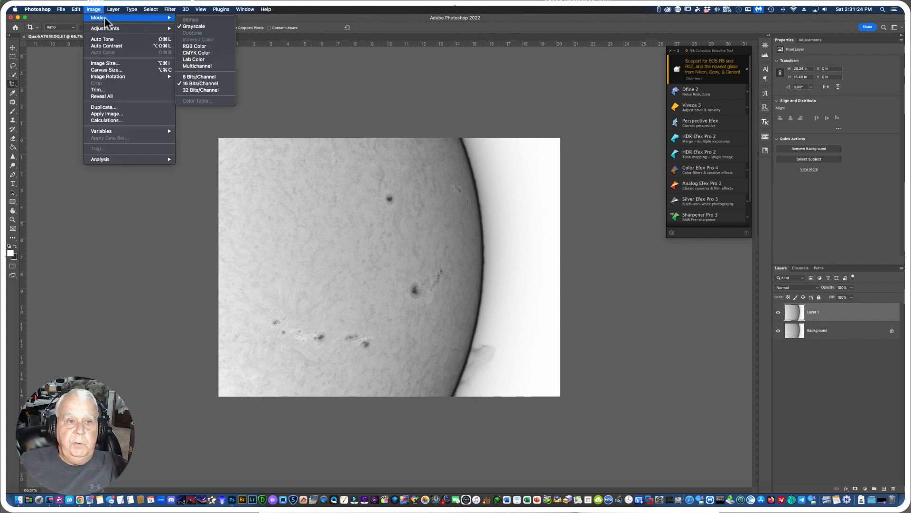
left_click(187, 46)
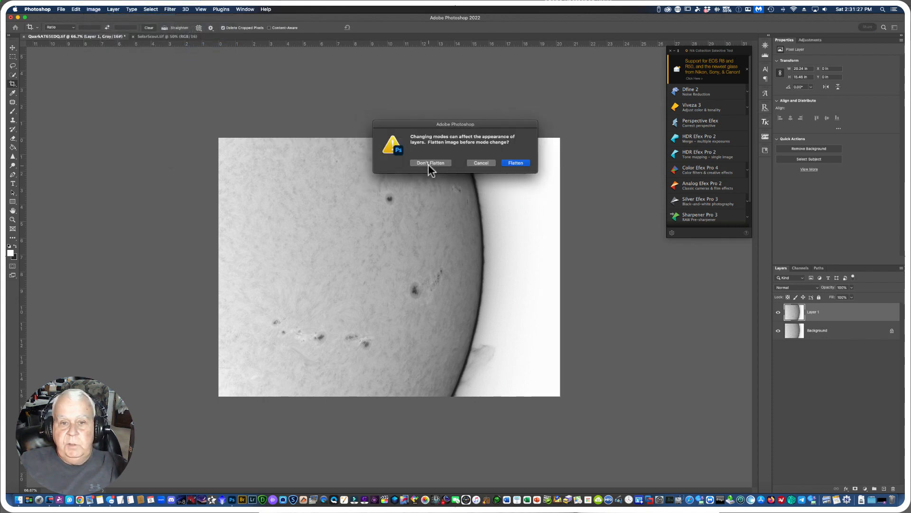
left_click(428, 163)
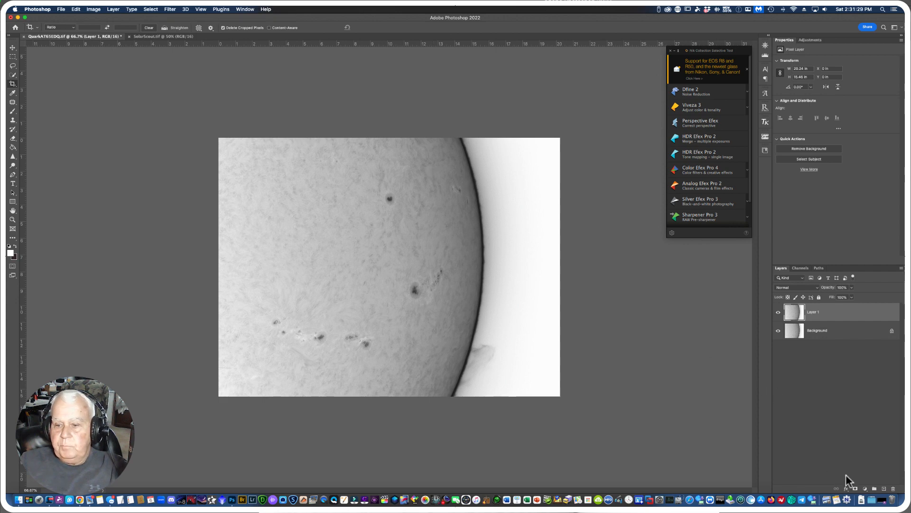
Add a Curves adjustment layer, lowering the RGB shadows and anchoring the highlights at about input 189, output 181.
left_click(864, 489)
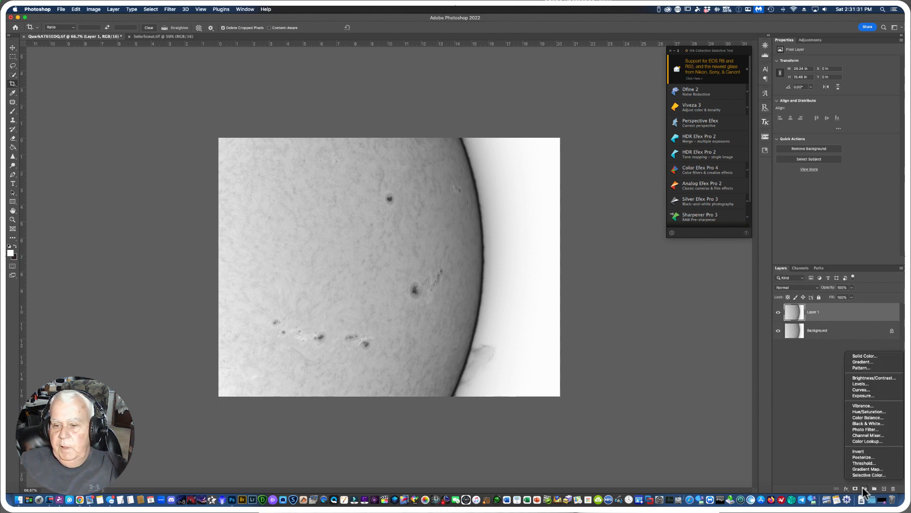
left_click(870, 391)
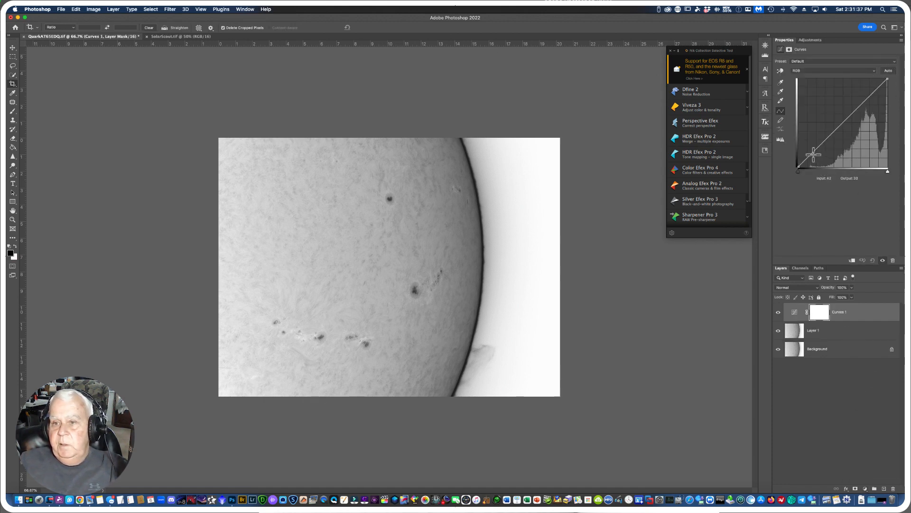
left_click_drag(812, 153, 817, 156)
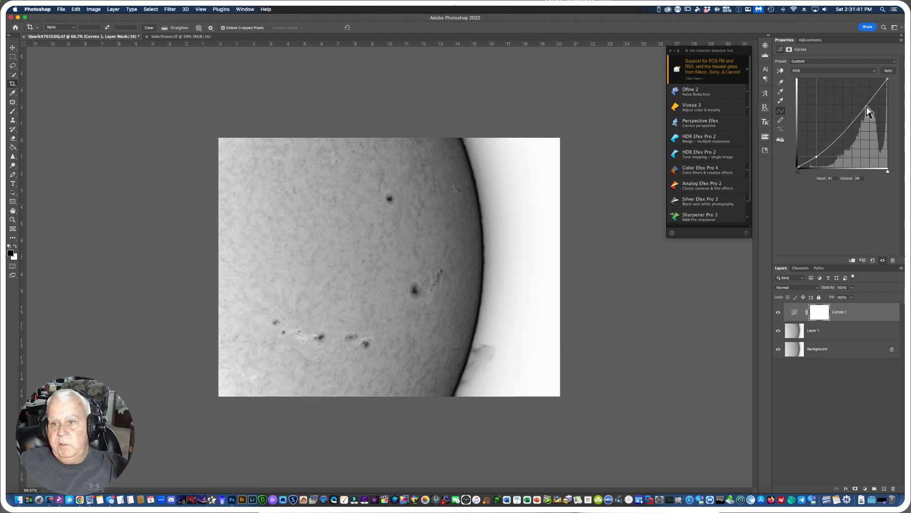
left_click_drag(866, 103, 864, 104)
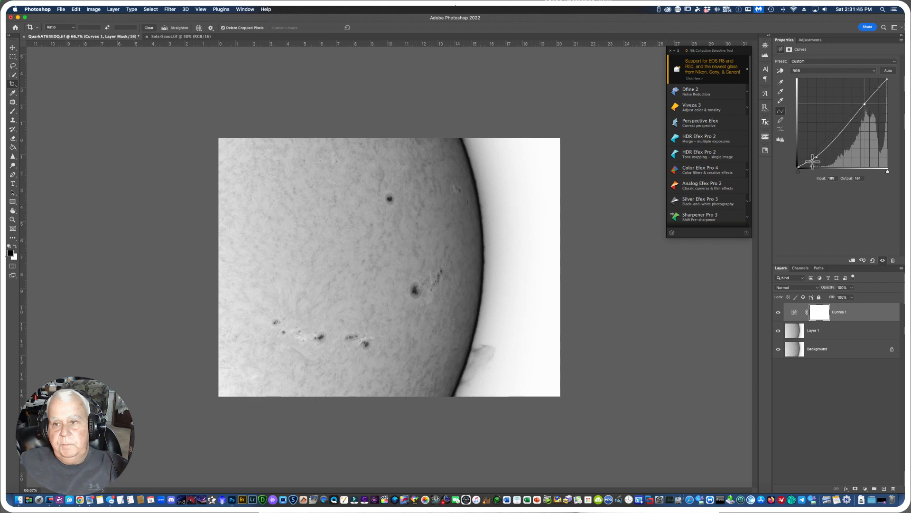
Raise the midtones of the Red curve and lower the Green curve to about input 145, output 109.
left_click(874, 70)
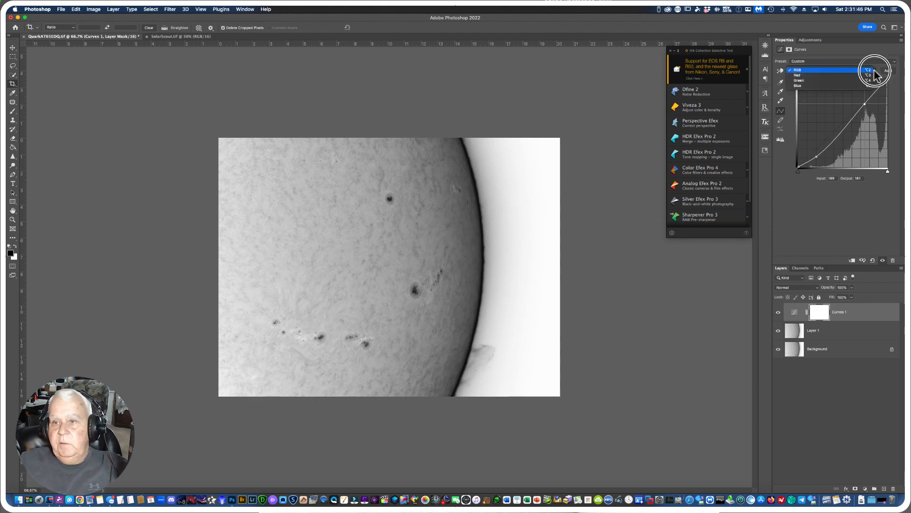
left_click(816, 76)
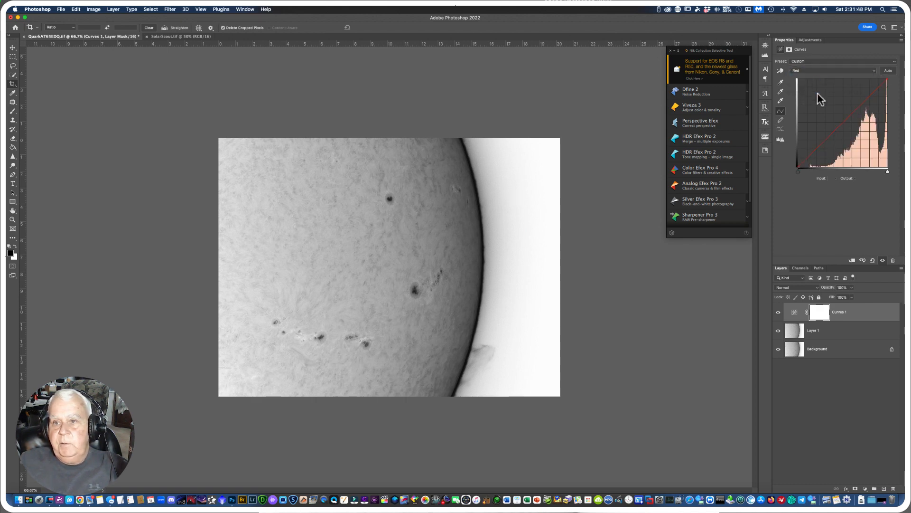
left_click(836, 114)
left_click(875, 71)
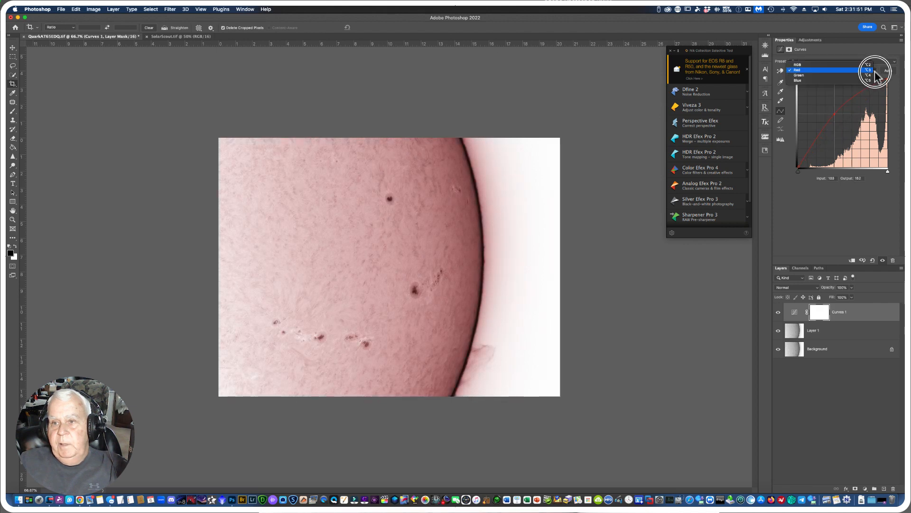
left_click(819, 76)
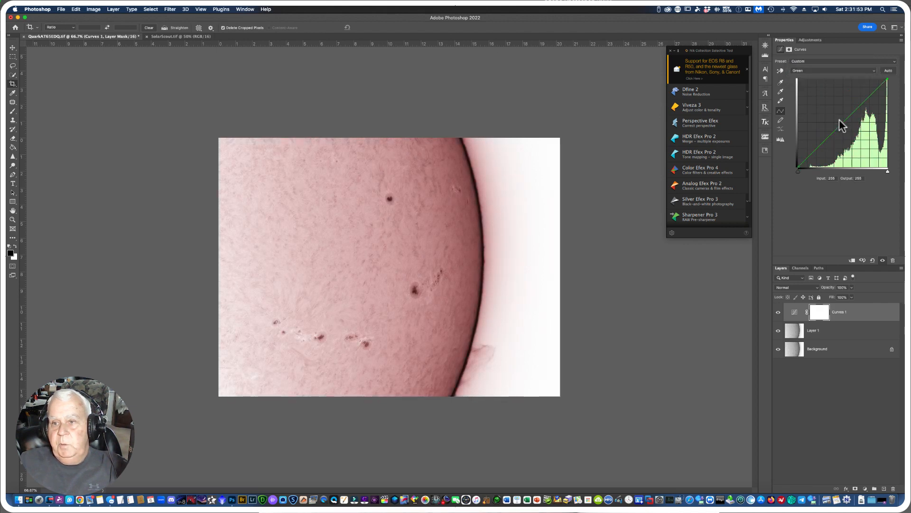
left_click_drag(841, 123, 848, 129)
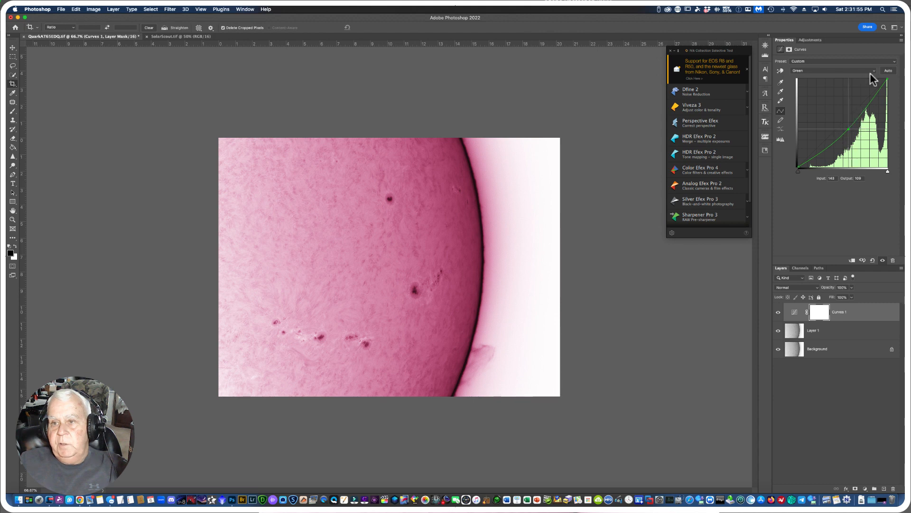
Lower the Blue curve to about input 175, output 81 to give the Sun an orange color.
left_click(871, 70)
left_click(819, 75)
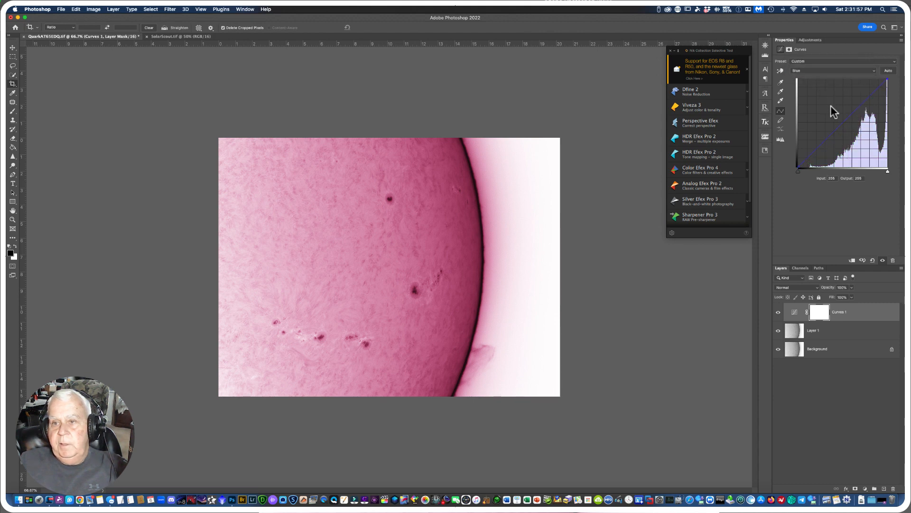
left_click_drag(841, 125, 860, 137)
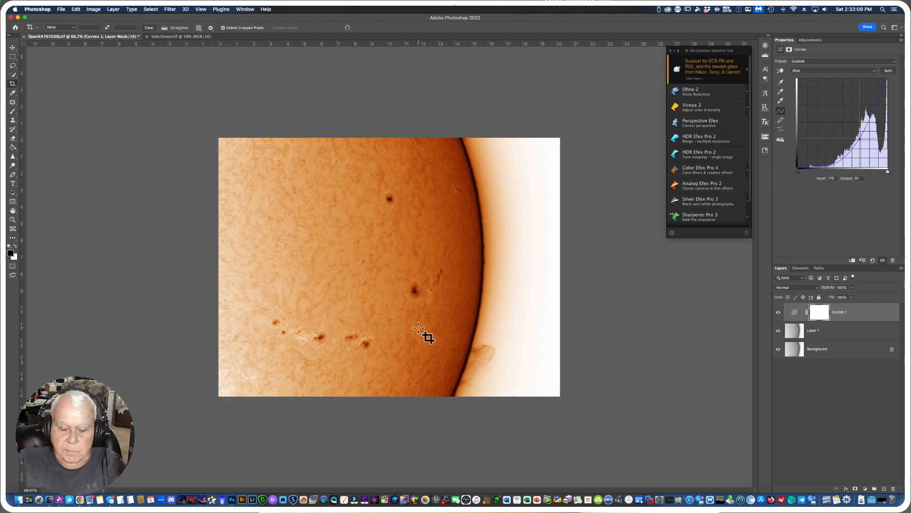
Stamp all visible layers into a new top layer and open it in the Camera Raw Filter.
key("super+alt+shift+e")
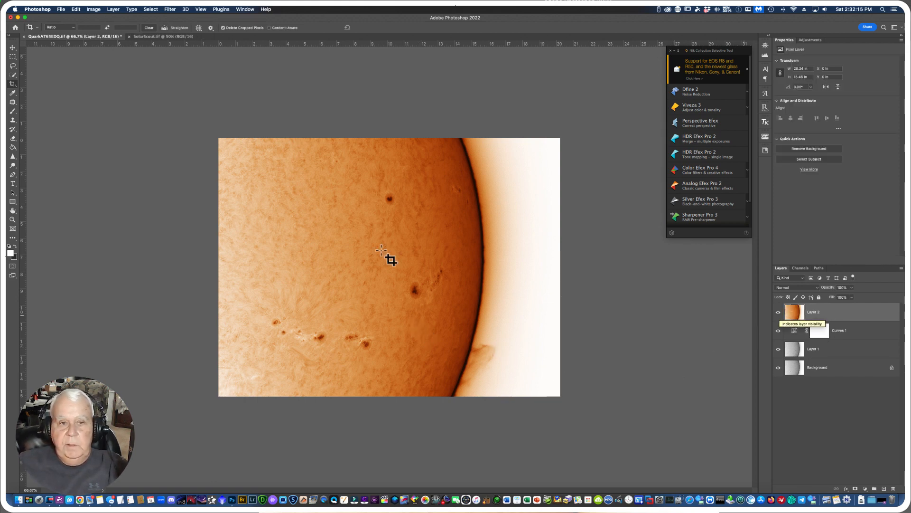
left_click(170, 10)
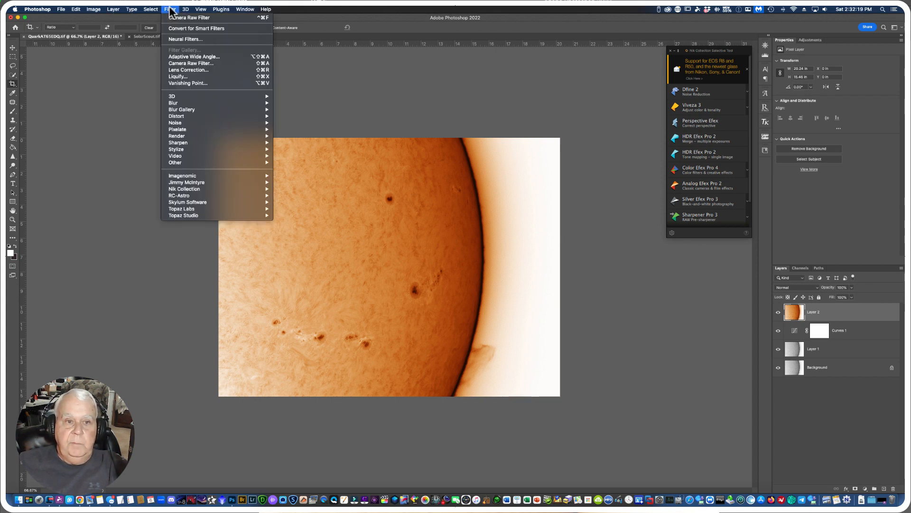
left_click(197, 64)
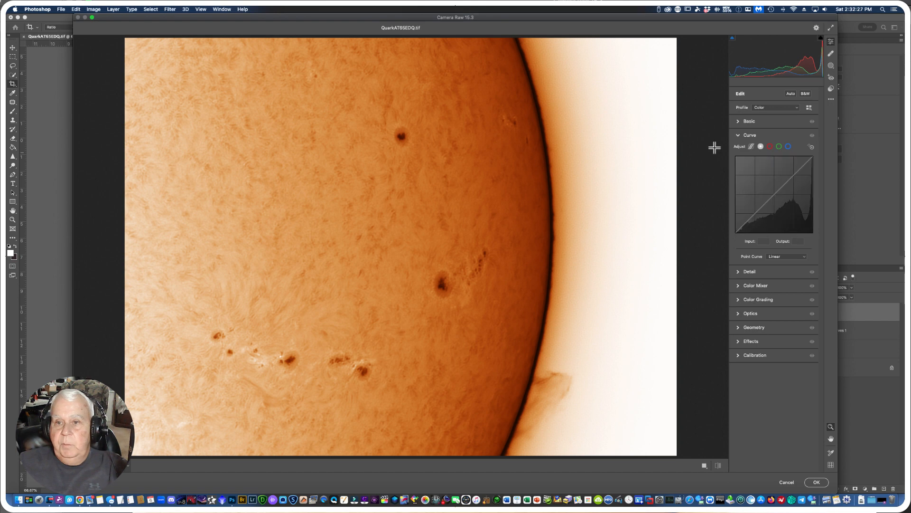
In the Basic adjustments, set Texture to +49, Clarity to +26, Dehaze to +38, Vibrance to +8 and Saturation to +26.
left_click(738, 120)
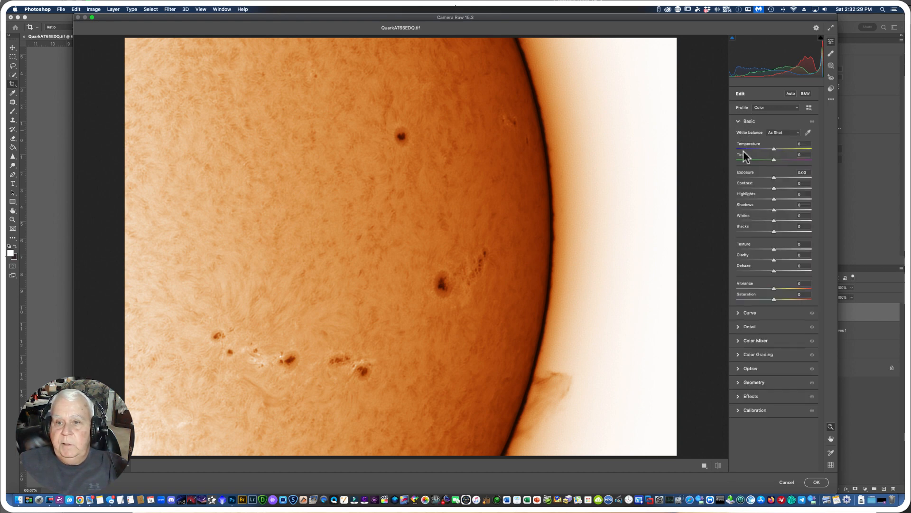
mouse_move(773, 248)
left_mouse_down()
mouse_move(792, 252)
mouse_move(784, 263)
left_mouse_up()
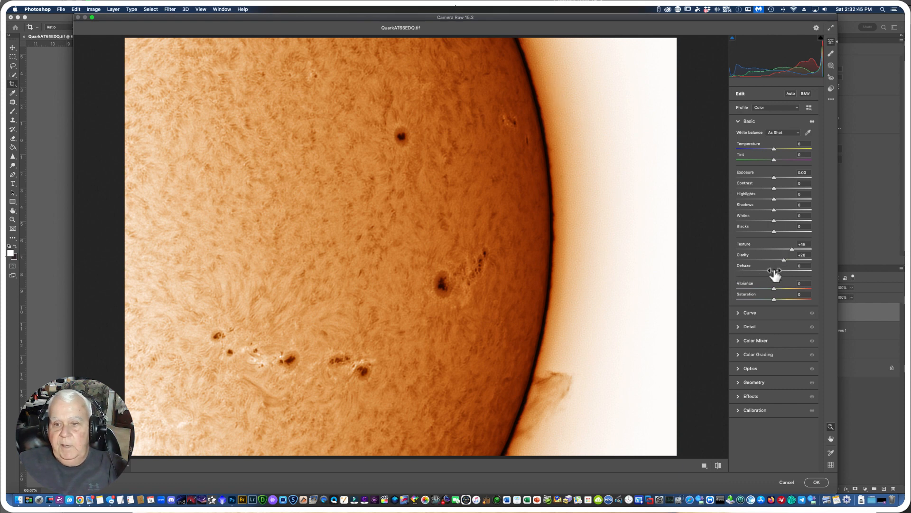
left_click_drag(782, 270, 788, 270)
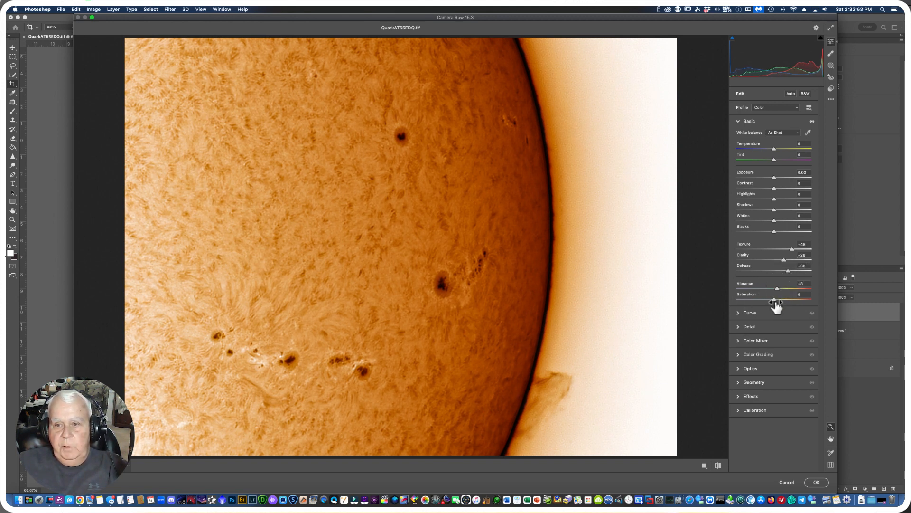
left_click_drag(775, 302, 784, 299)
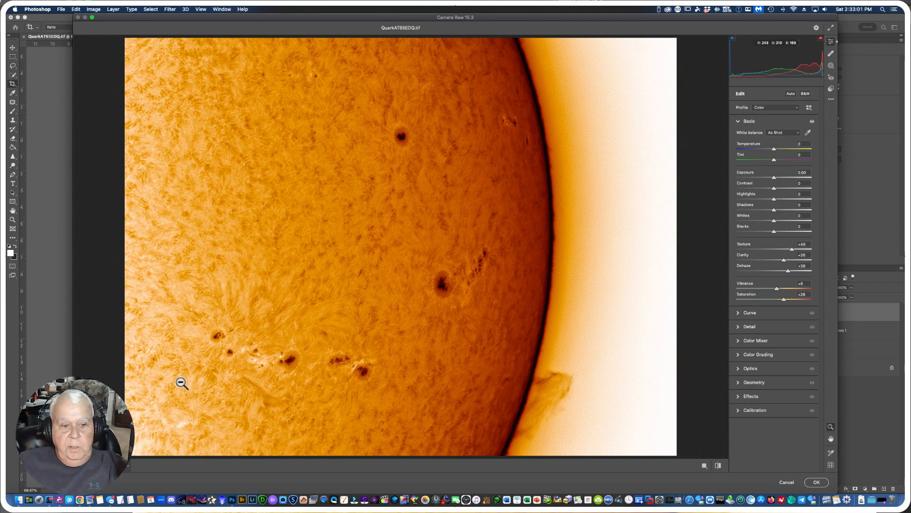
Set Highlights to -56, Shadows to +22, Whites to +11, Blacks to -15 and Contrast to +13 in the Basic adjustments.
left_click_drag(773, 198, 753, 201)
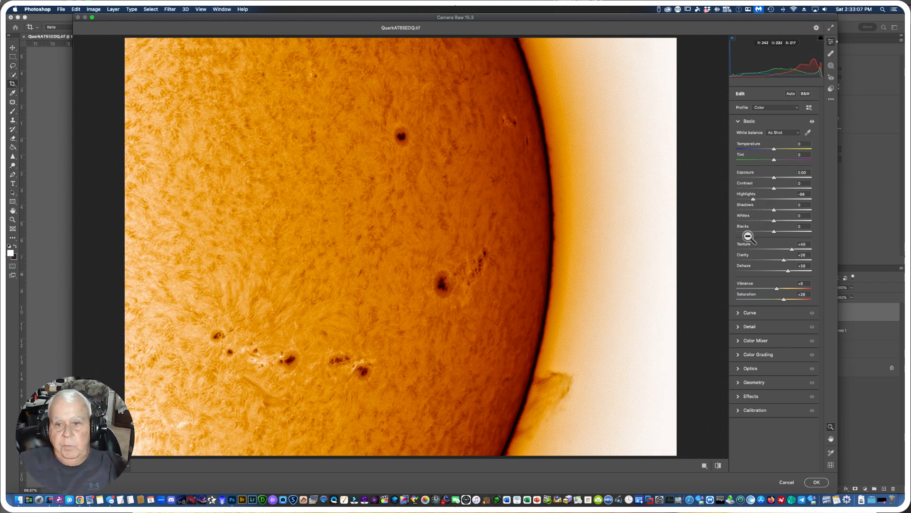
left_click_drag(773, 210, 783, 210)
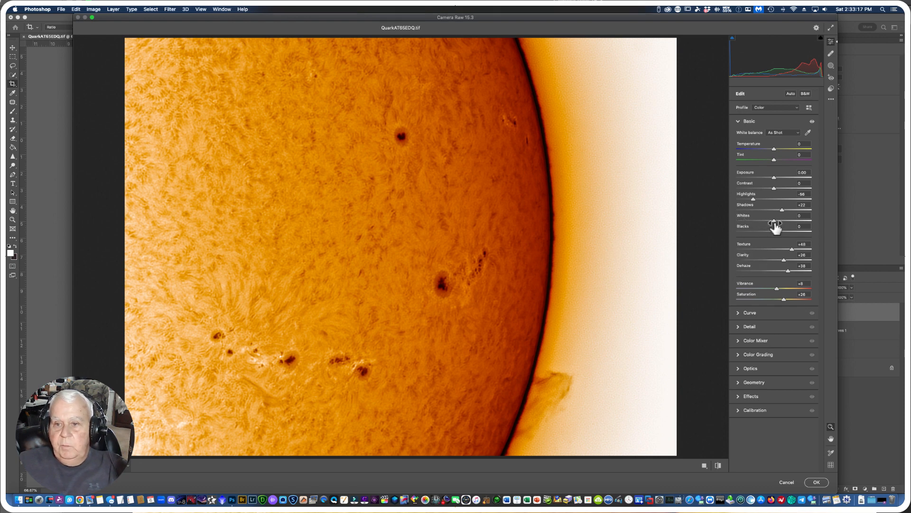
left_click_drag(776, 221, 768, 232)
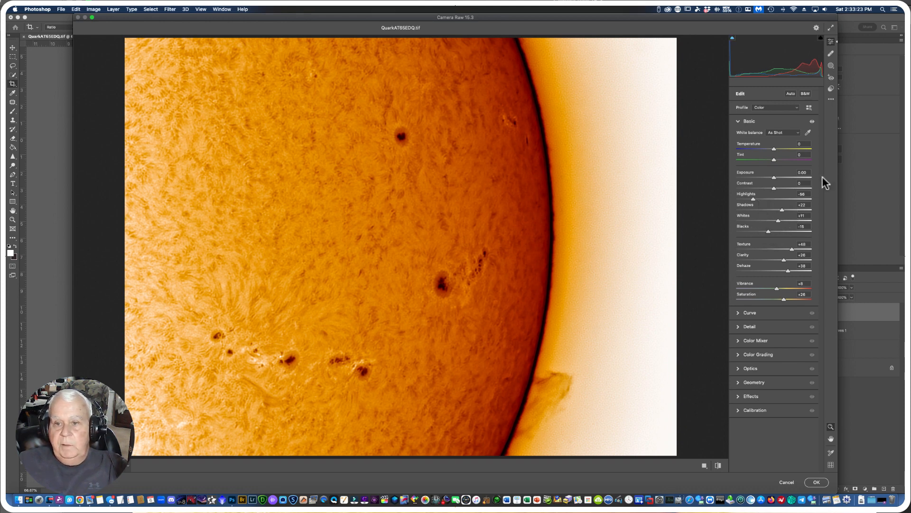
left_click_drag(773, 188, 779, 188)
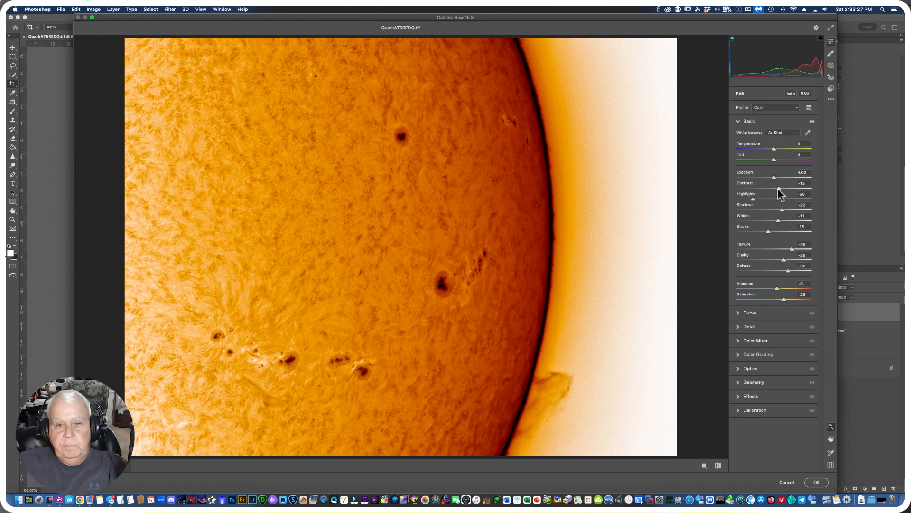
In the Detail adjustments, set Sharpening to 54, Noise Reduction to 36 and Color Noise Reduction to 29, and apply the filter.
left_click(738, 326)
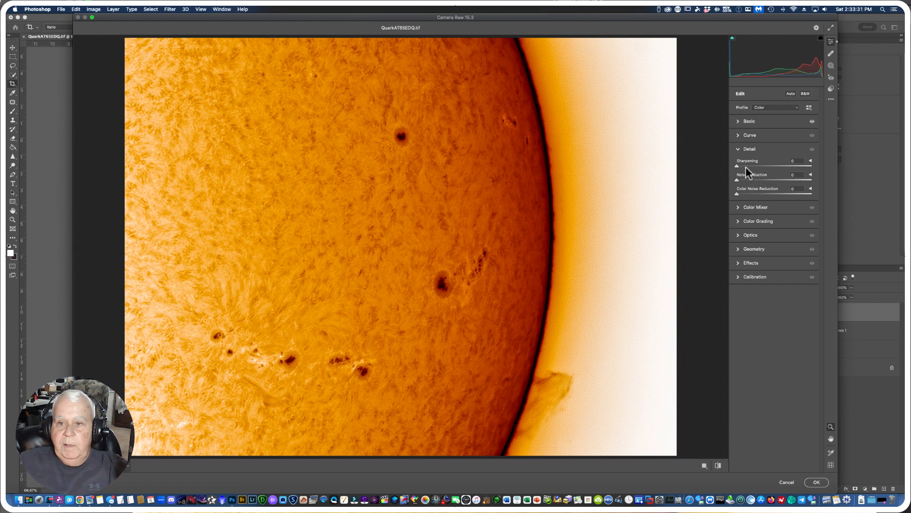
left_click_drag(737, 167, 764, 167)
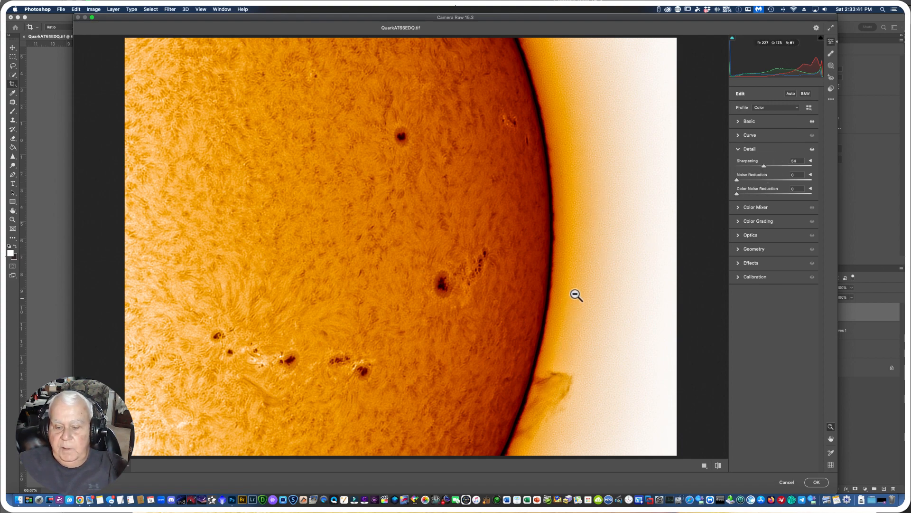
key("super+plus")
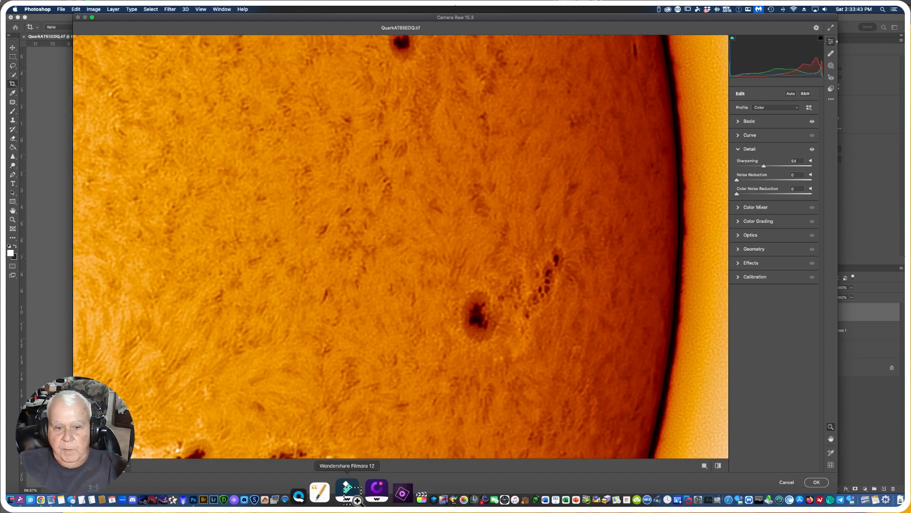
left_click_drag(598, 320, 344, 350)
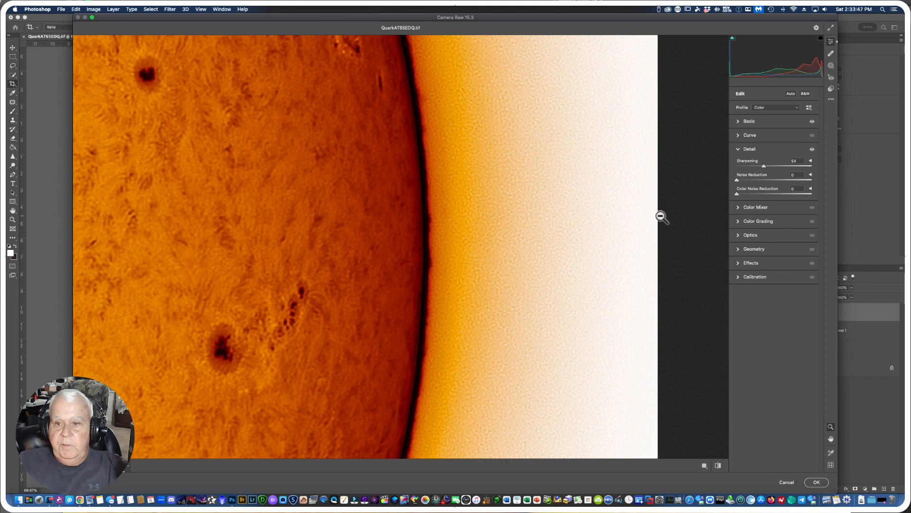
left_click(737, 180)
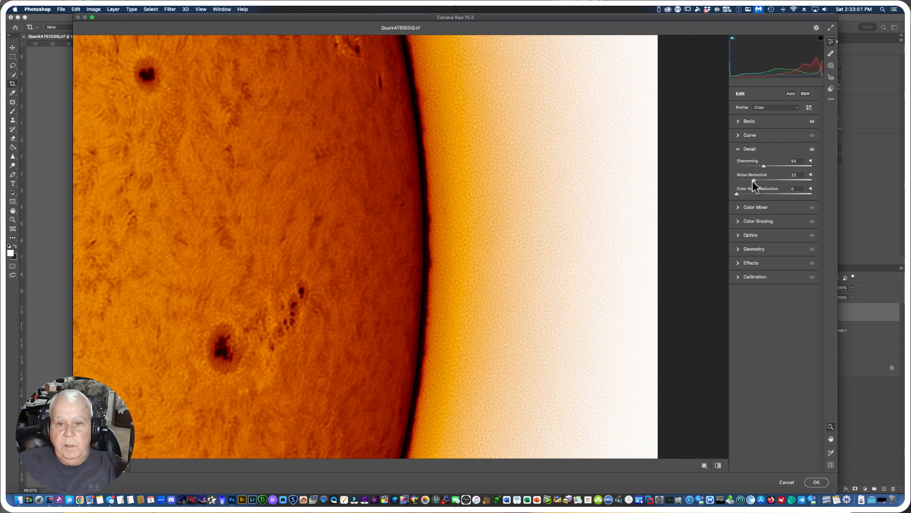
left_click_drag(754, 181, 773, 181)
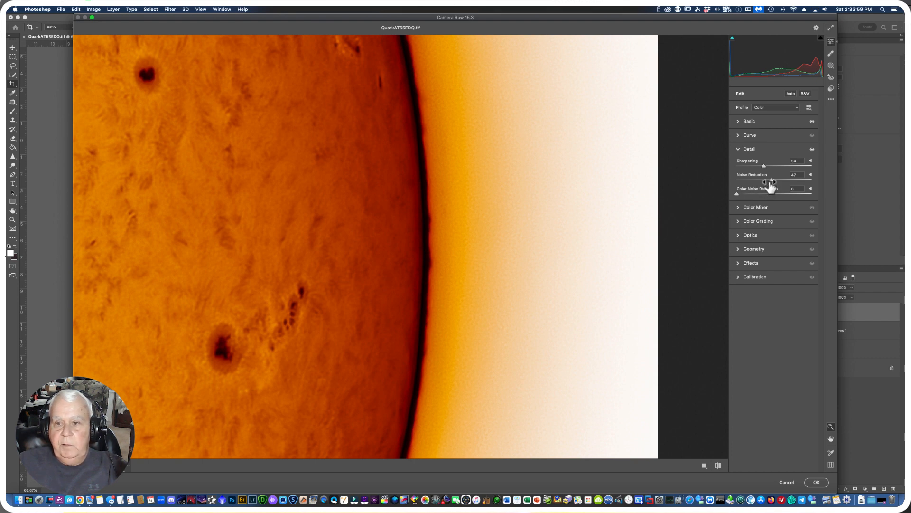
left_click_drag(767, 180, 763, 191)
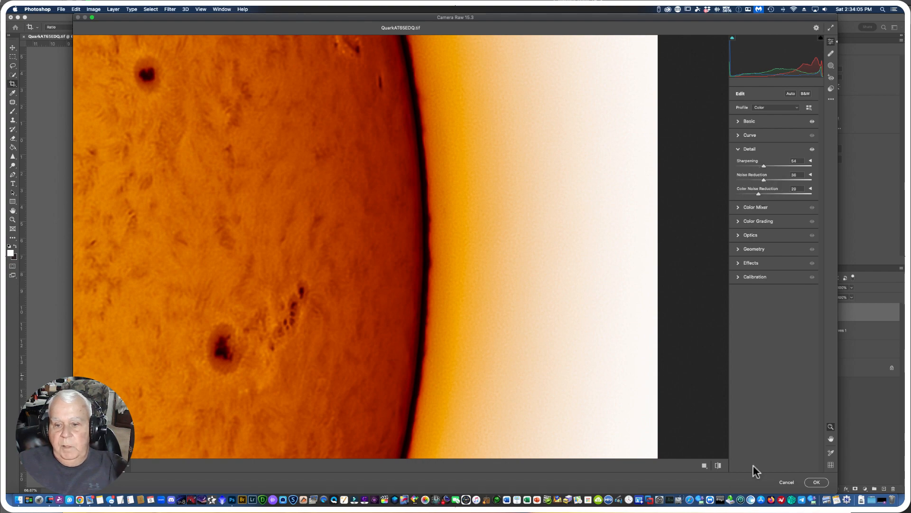
left_click(816, 483)
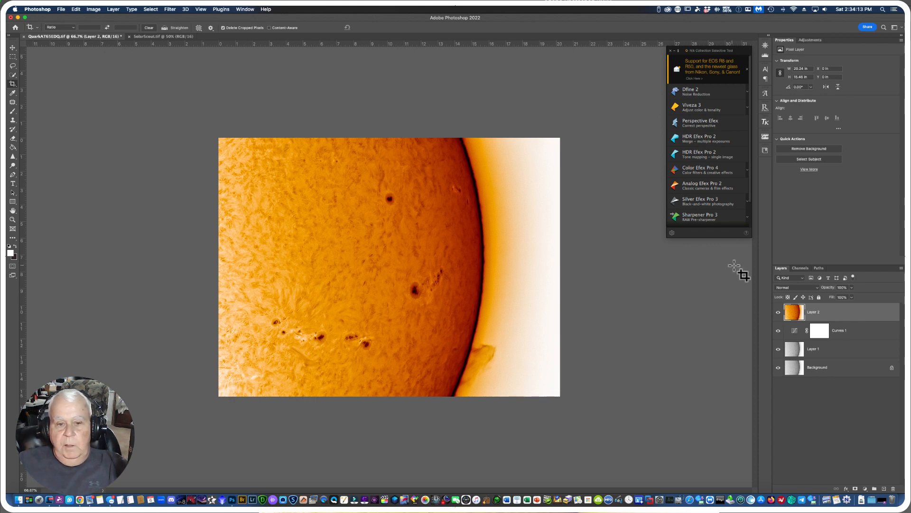
Flatten all layers into a single background and duplicate it as a new layer.
left_click(114, 9)
left_click(125, 284)
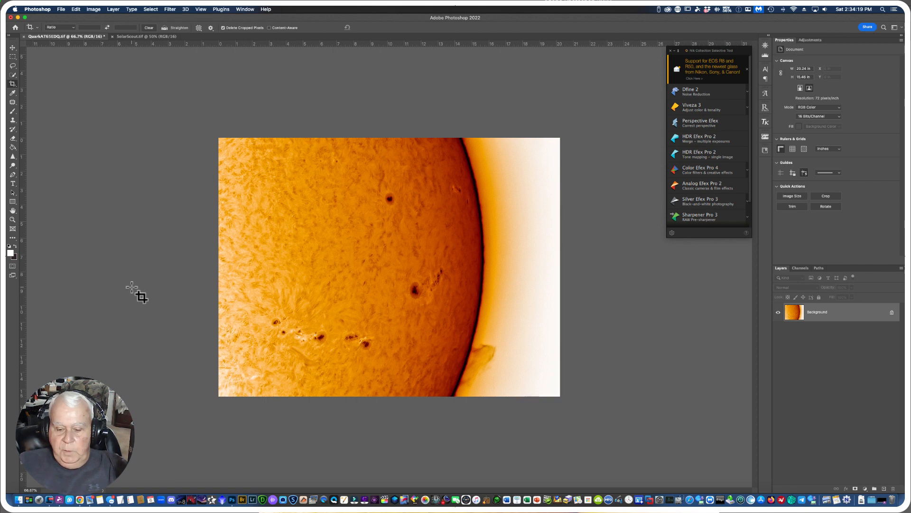
key("super+j")
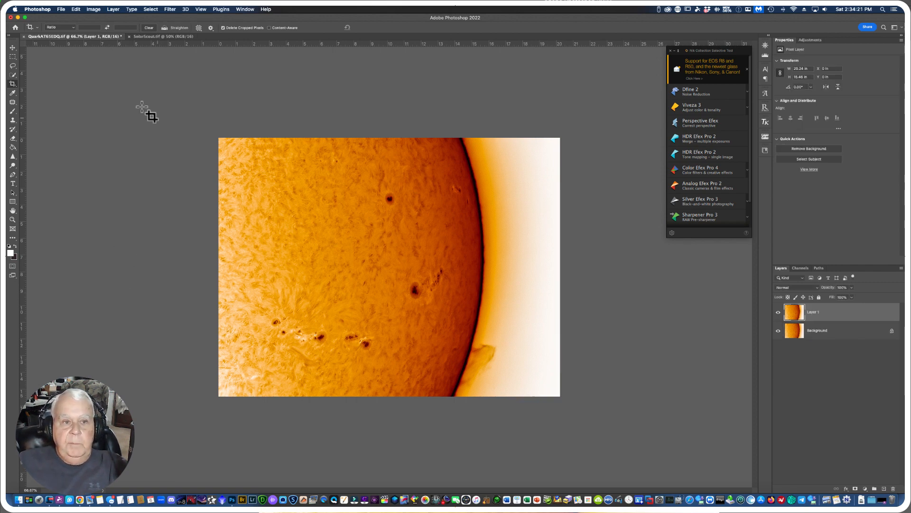
Invert the colors of the duplicated Sun layer.
left_click(93, 9)
mouse_move(105, 29)
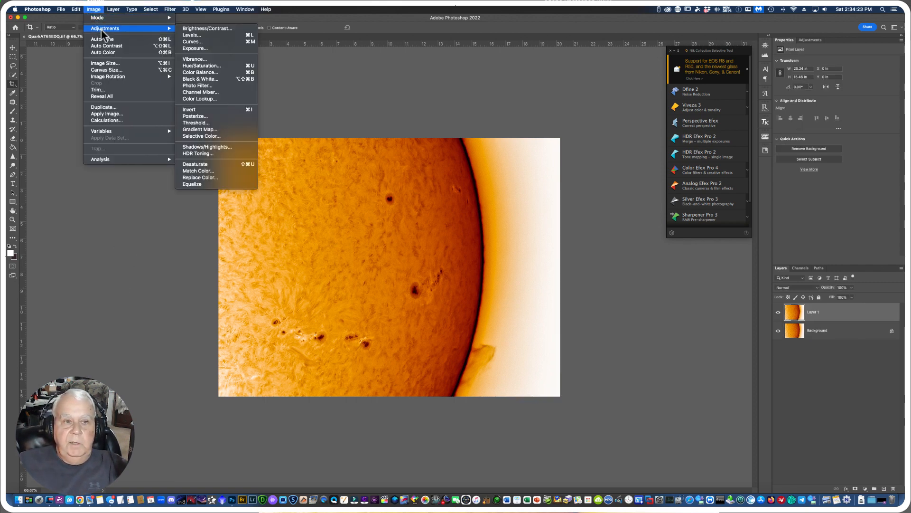
left_click(192, 110)
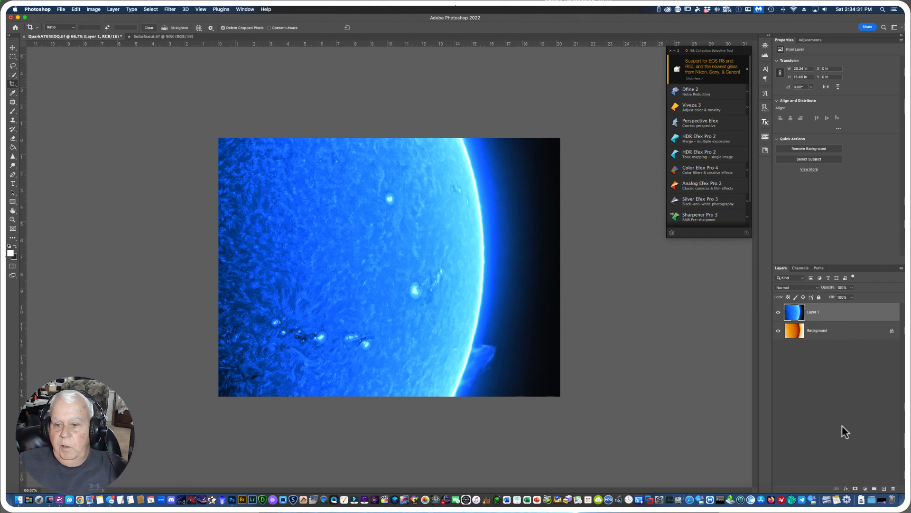
Add a white layer mask to the inverted layer and set the layer's blend mode to Luminosity.
left_click(856, 489)
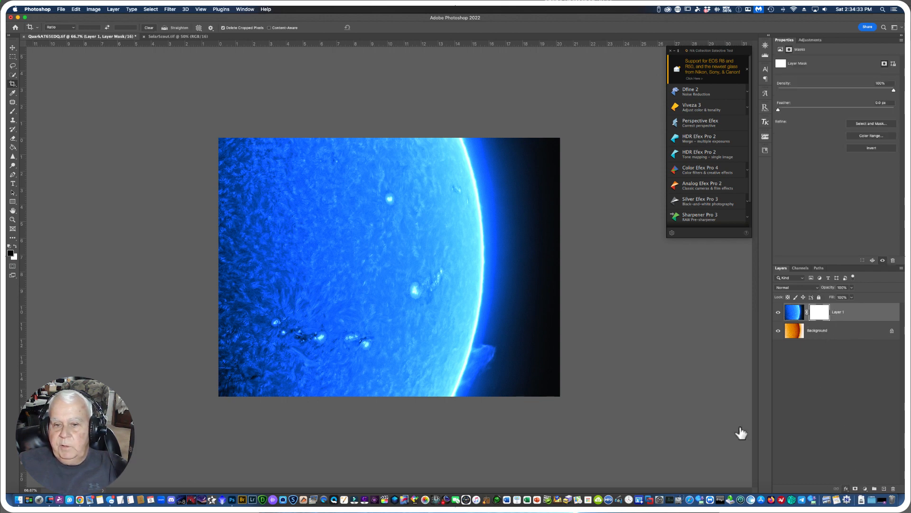
left_click(789, 313)
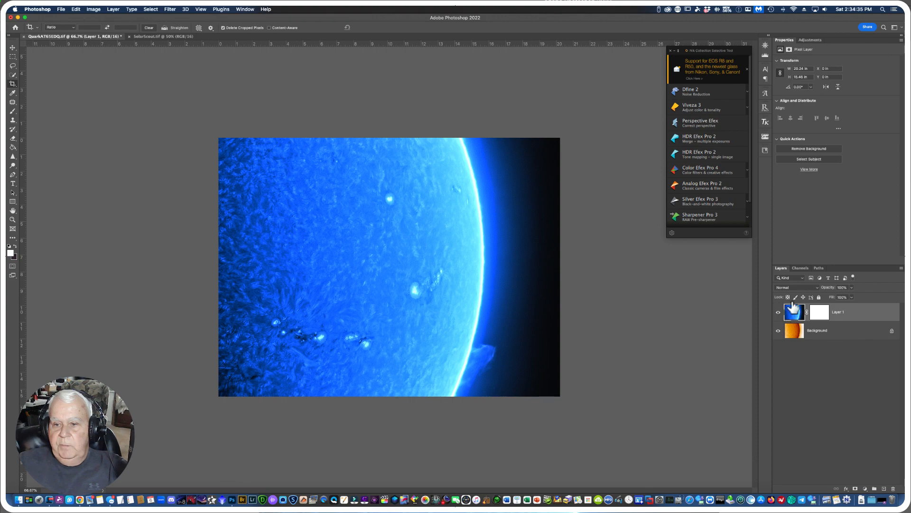
left_click(816, 287)
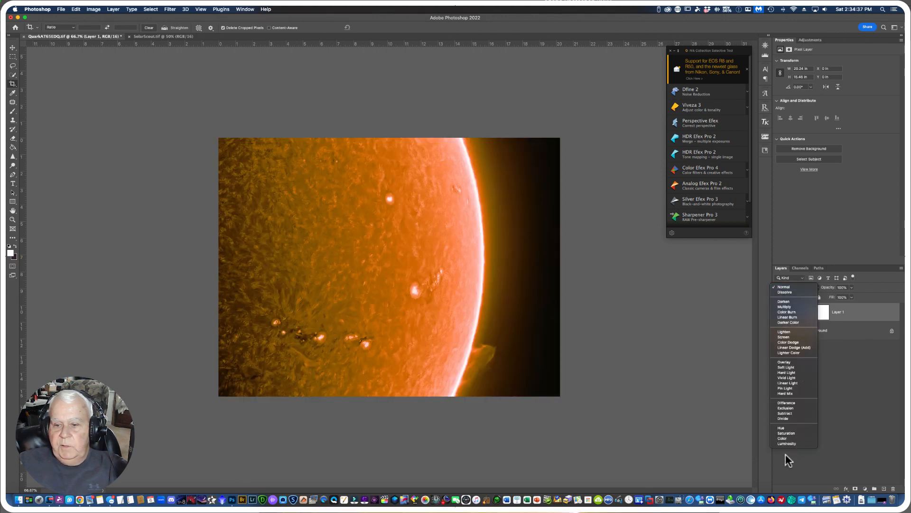
left_click(782, 444)
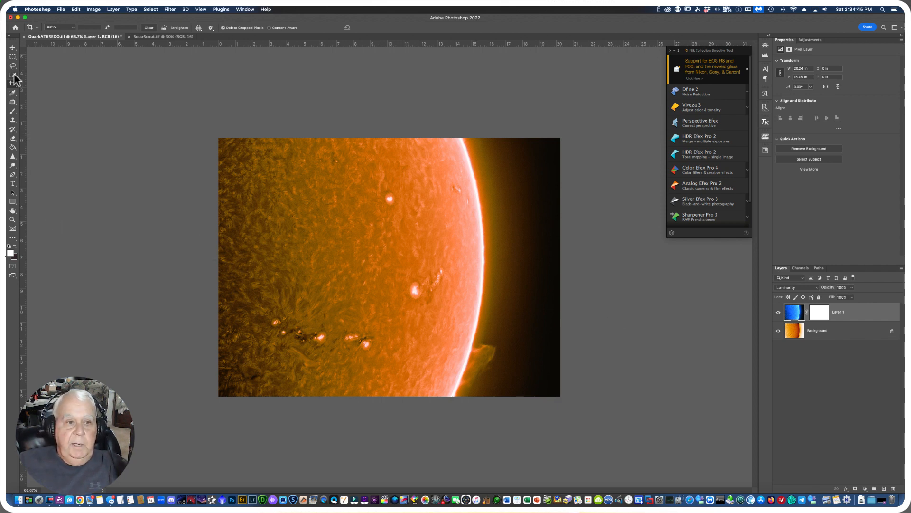
Select the whole solar disk up to the limb with the Quick Selection tool.
left_click_drag(11, 76, 46, 76)
mouse_move(242, 156)
left_mouse_down()
mouse_move(305, 291)
mouse_move(303, 315)
mouse_move(275, 323)
left_mouse_up()
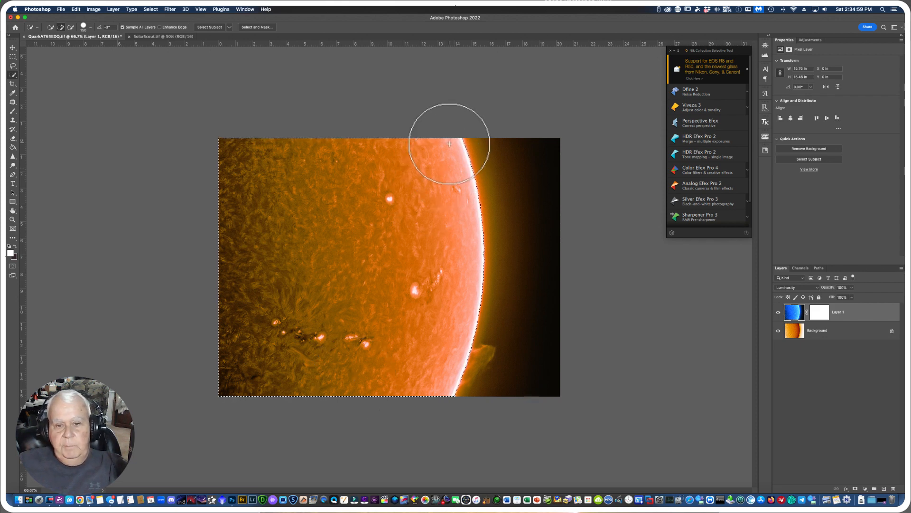
Try contracting the solar disk selection by 5 pixels and undo the contraction.
left_click(147, 9)
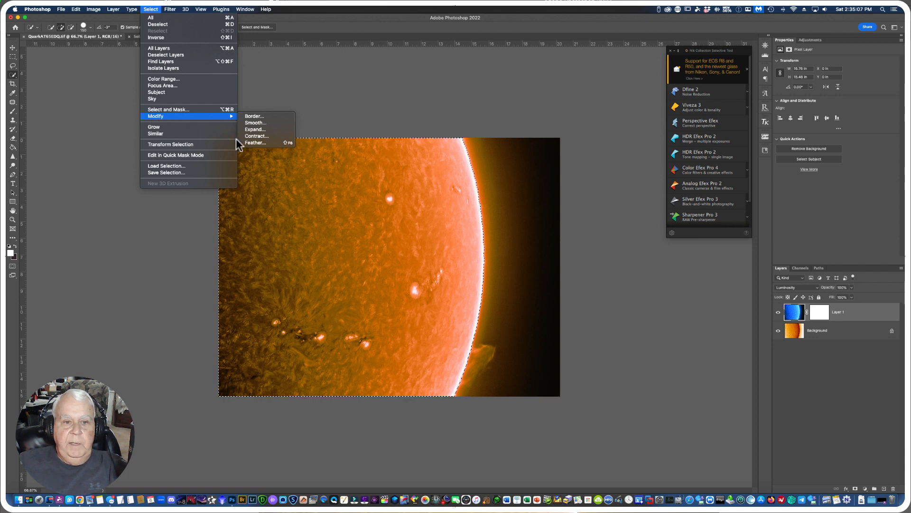
mouse_move(159, 117)
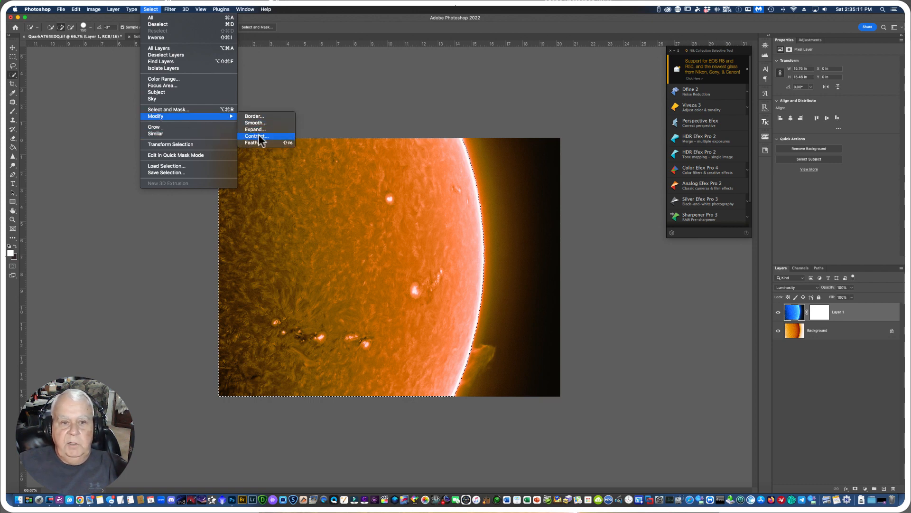
left_click(258, 137)
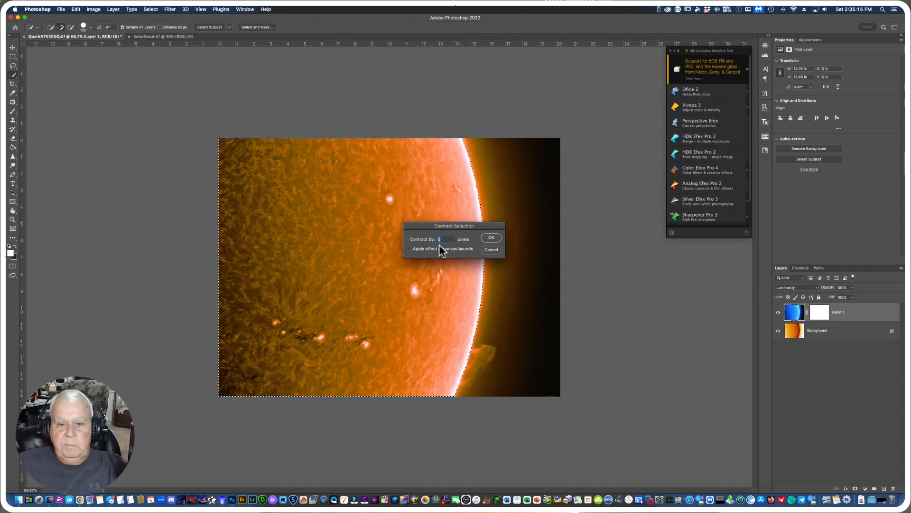
left_click(492, 238)
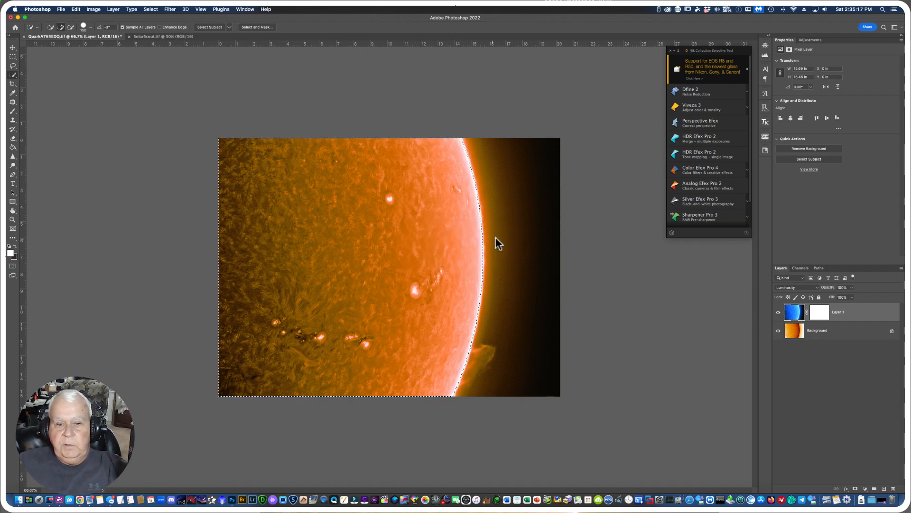
left_click(74, 8)
left_click(82, 18)
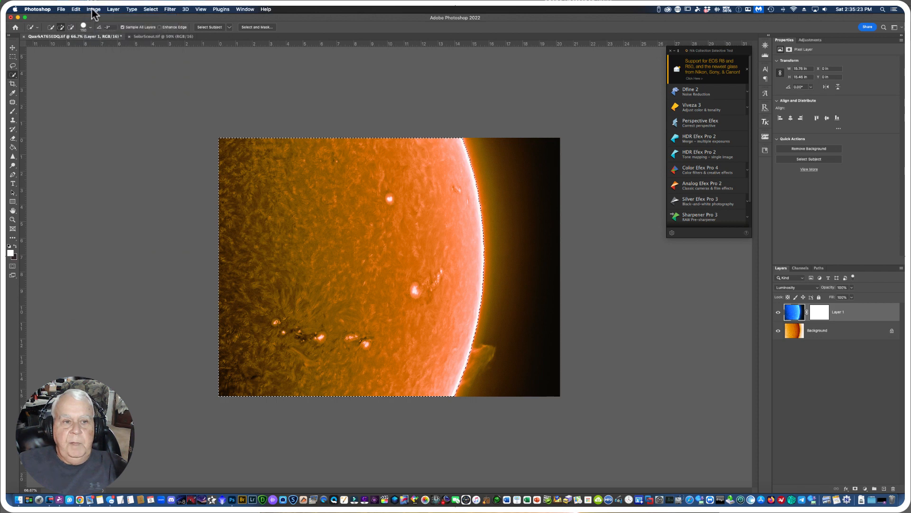
Contract the solar disk selection by 10 pixels.
left_click(150, 9)
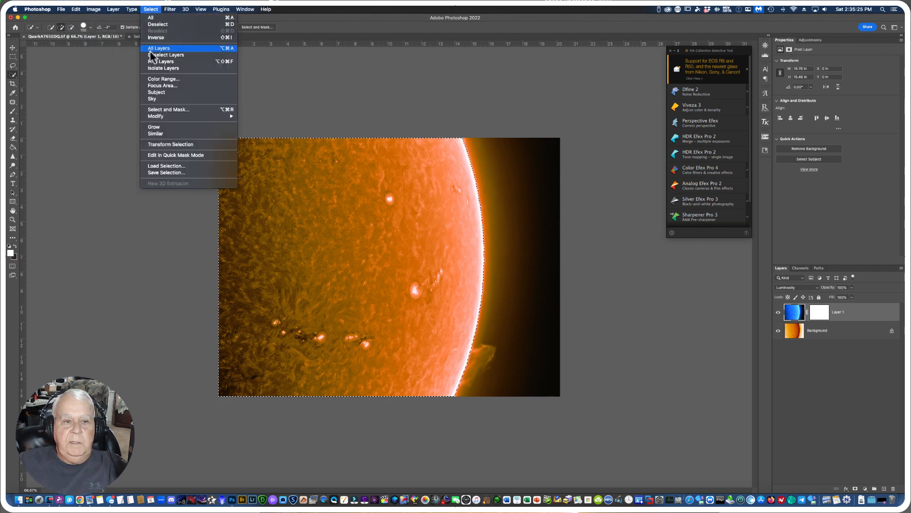
mouse_move(160, 121)
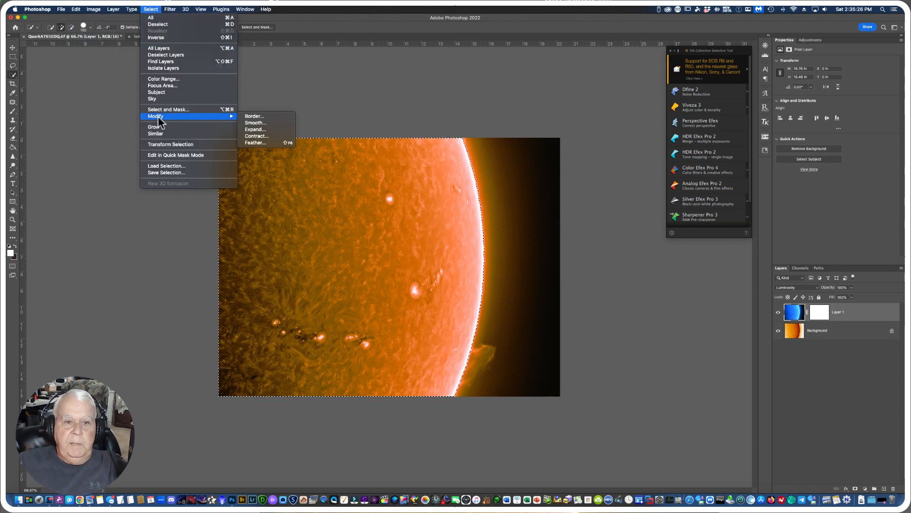
left_click(245, 135)
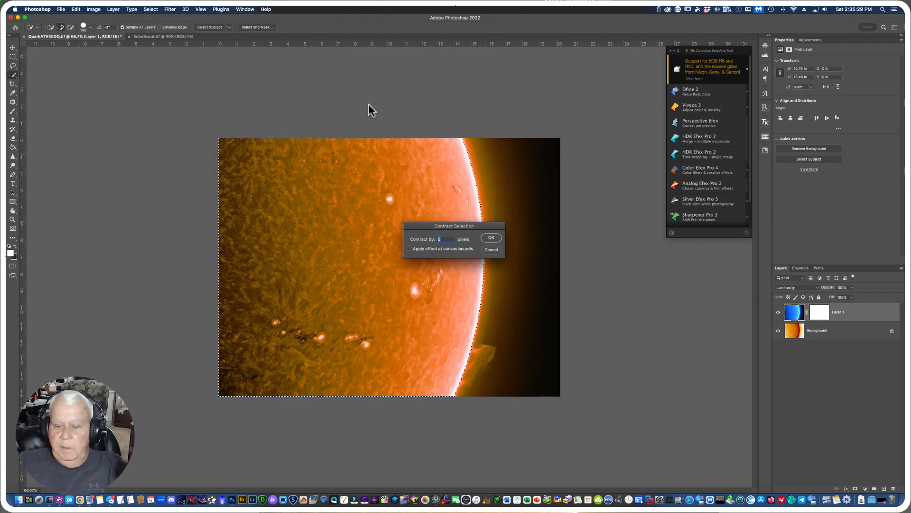
type("10")
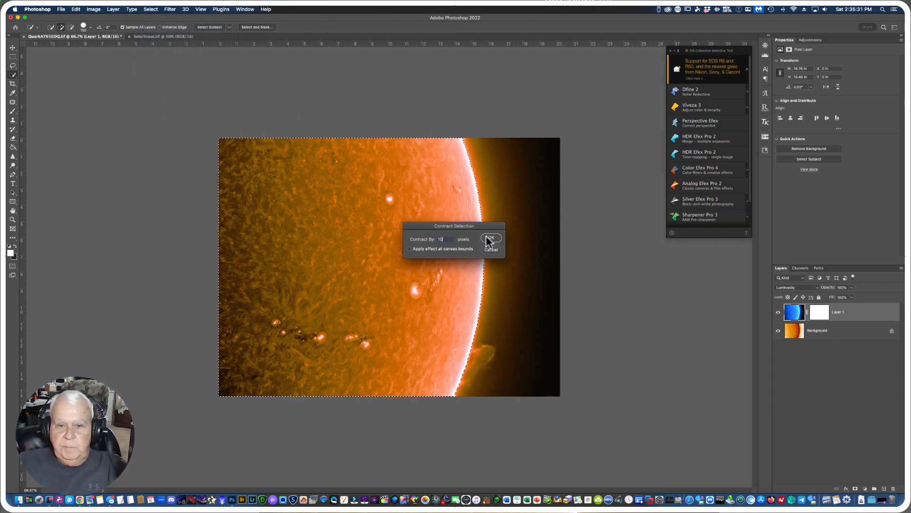
left_click(489, 238)
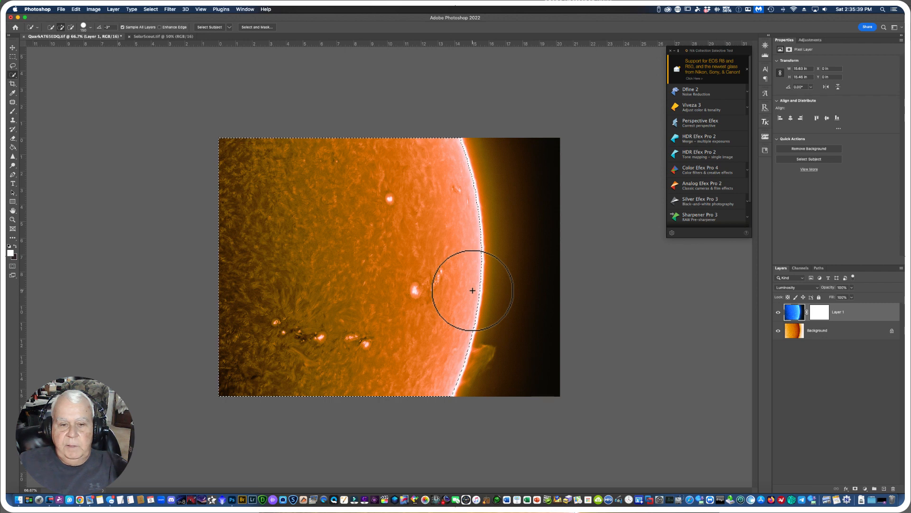
Paint black with the Brush over the selected solar disk on the inverted layer's mask.
left_click(821, 318)
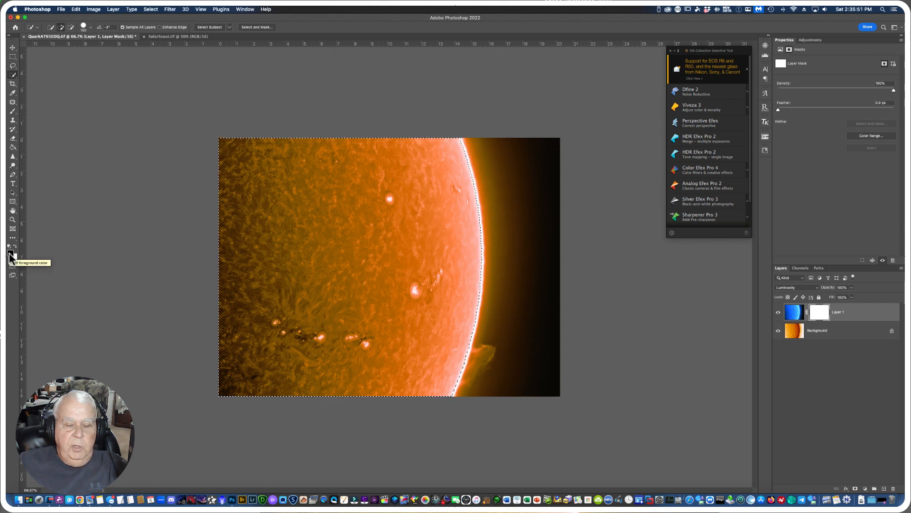
key("x")
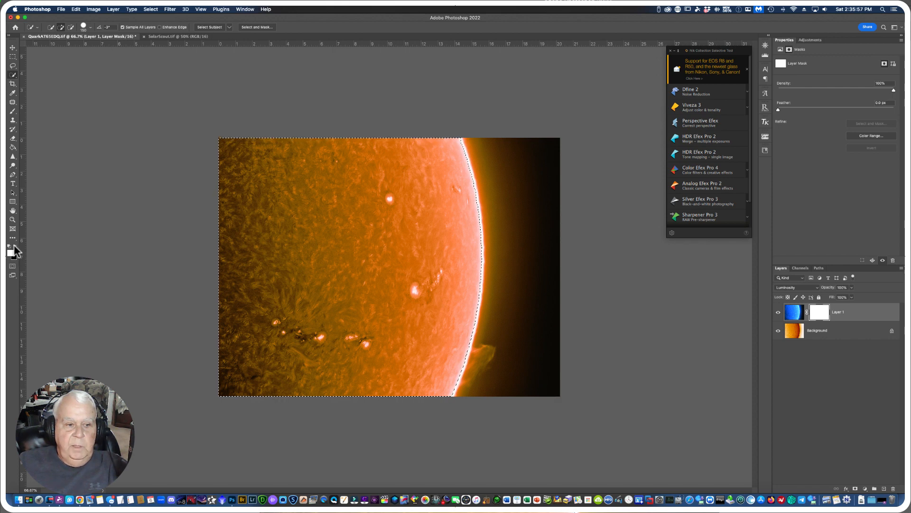
left_click(15, 245)
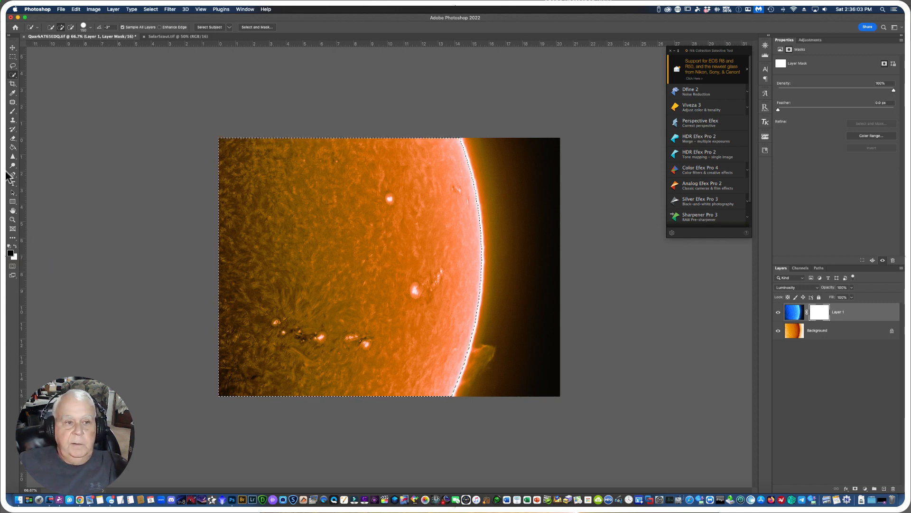
left_click(11, 114)
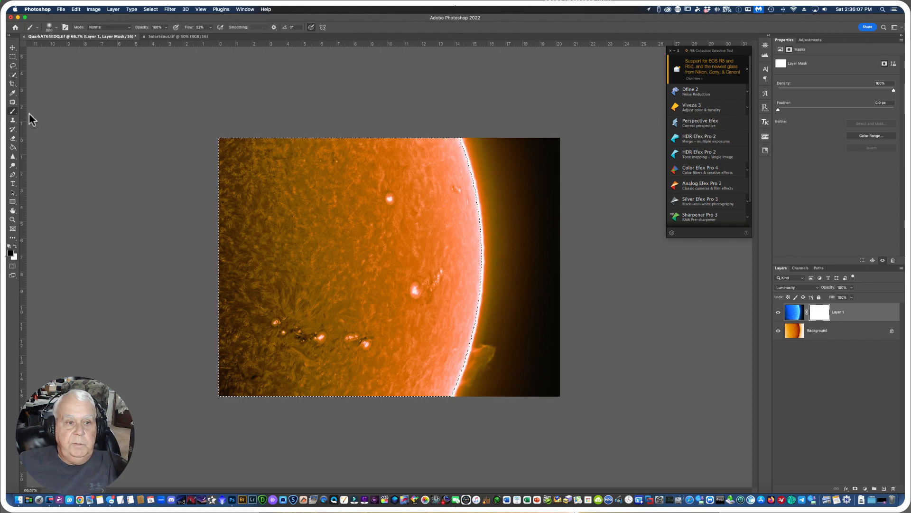
mouse_move(246, 179)
left_mouse_down()
mouse_move(424, 213)
mouse_move(432, 239)
mouse_move(405, 400)
mouse_move(328, 360)
mouse_move(235, 362)
mouse_move(349, 361)
mouse_move(246, 203)
mouse_move(326, 360)
mouse_move(396, 199)
mouse_move(396, 343)
mouse_move(546, 23)
mouse_move(576, 91)
mouse_move(728, 149)
mouse_move(559, 245)
left_mouse_up()
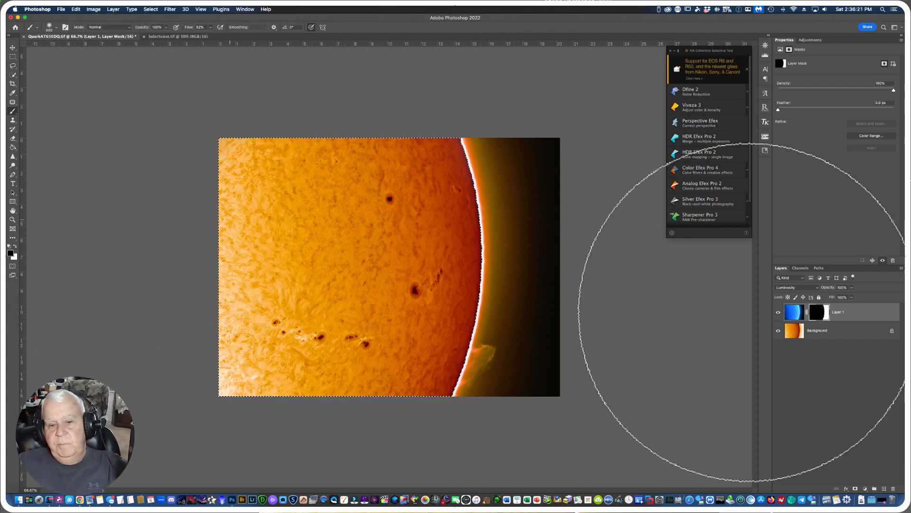
Delete the inverted layer together with its mask and clear the solar disk selection.
left_click(795, 312)
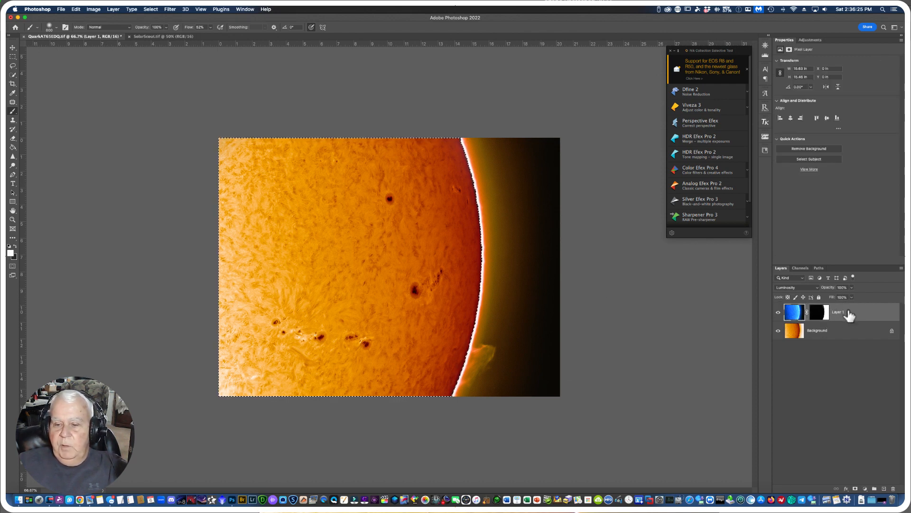
right_click(850, 316)
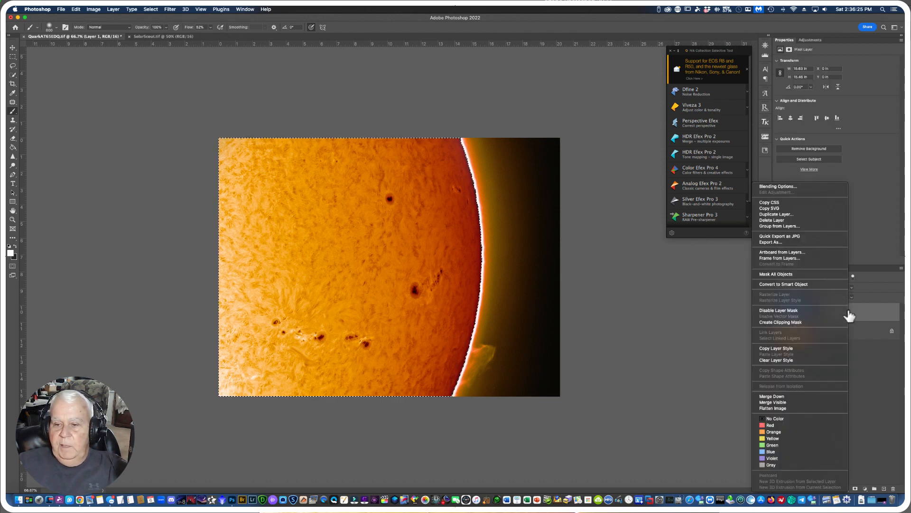
left_click(771, 220)
left_click(507, 163)
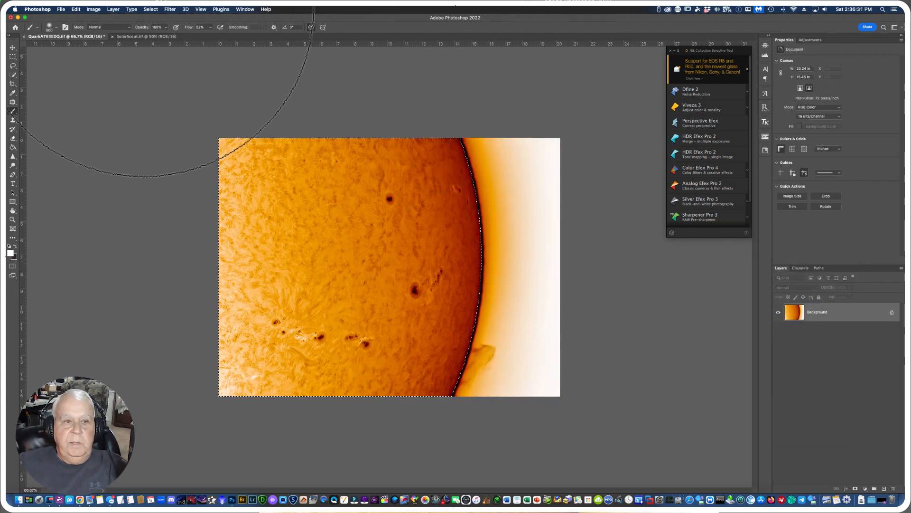
left_click(169, 9)
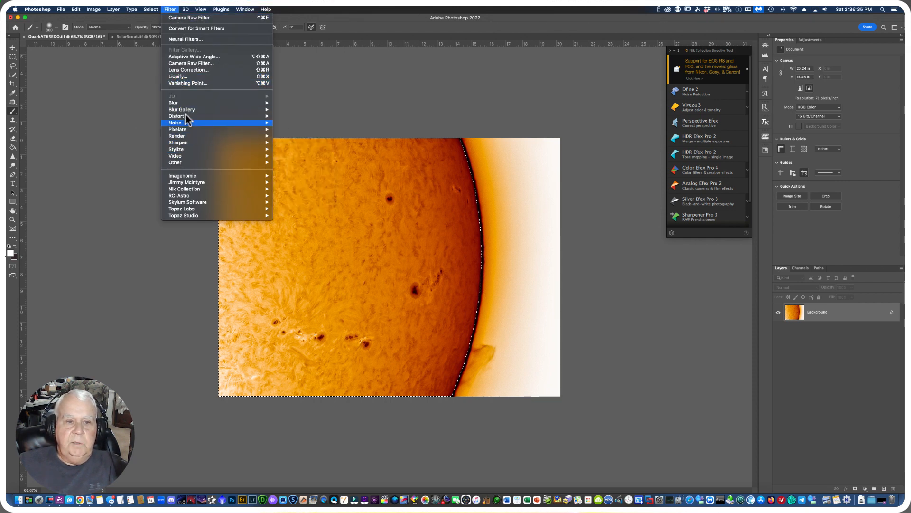
mouse_move(151, 9)
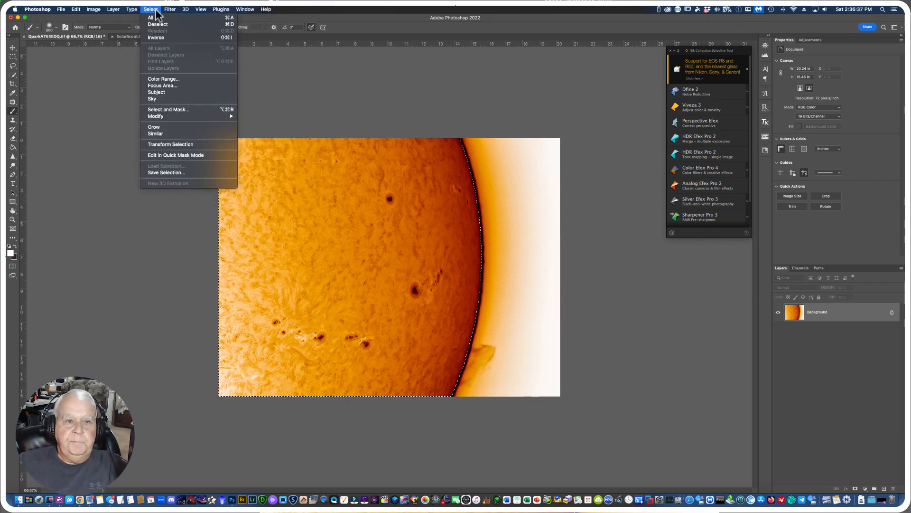
left_click(150, 25)
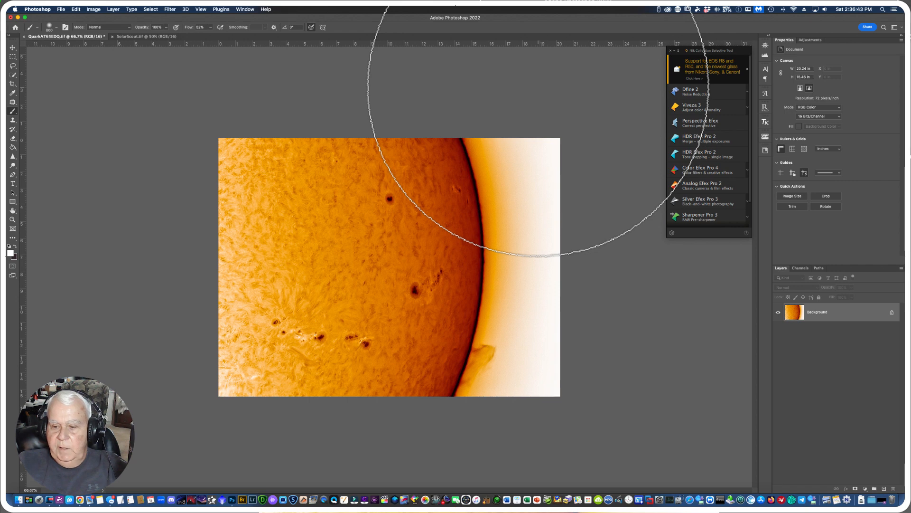
Duplicate the background into a new layer and invert the copy's colors.
key("super+j")
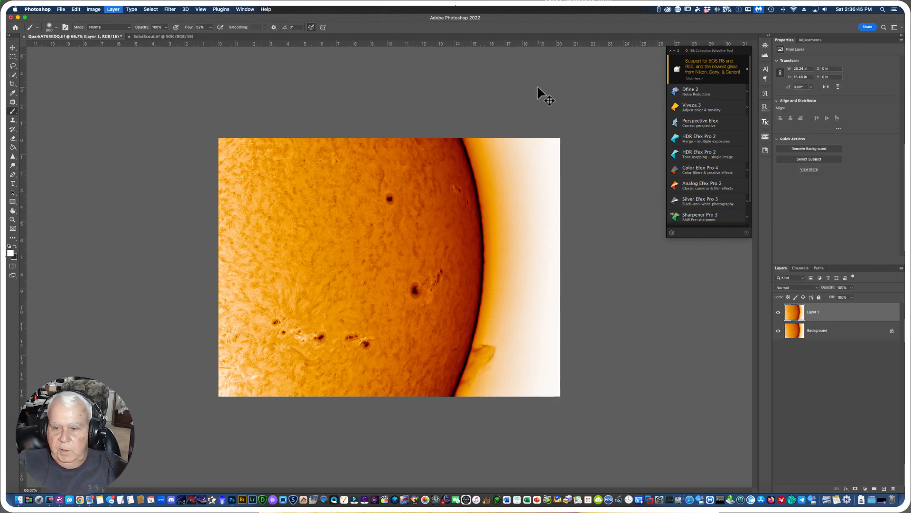
left_click(92, 10)
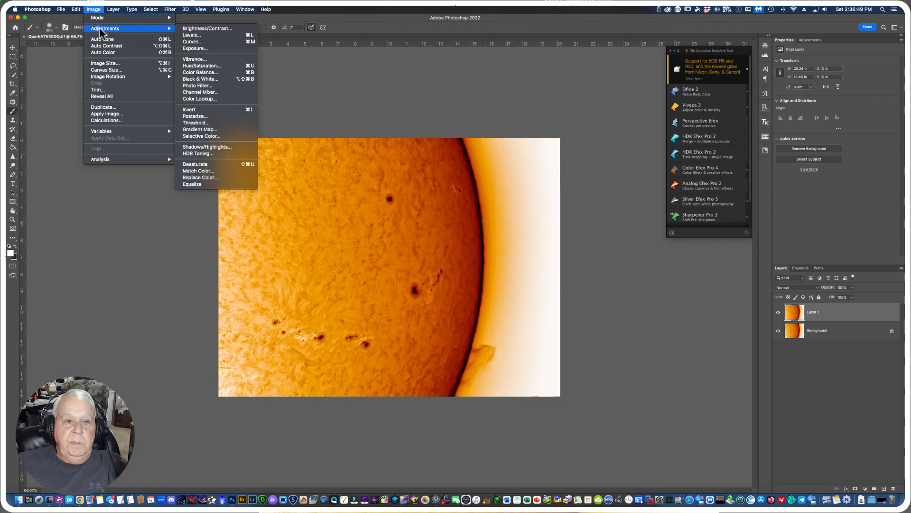
mouse_move(114, 29)
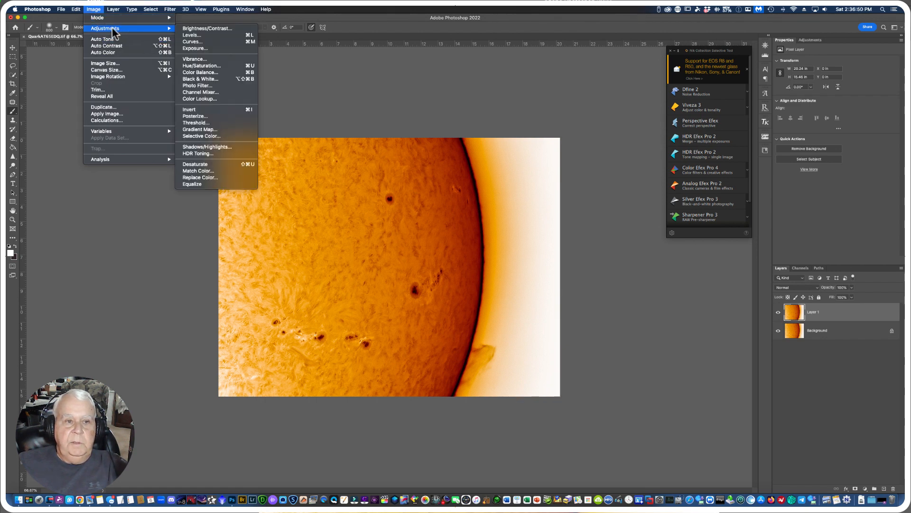
left_click(206, 111)
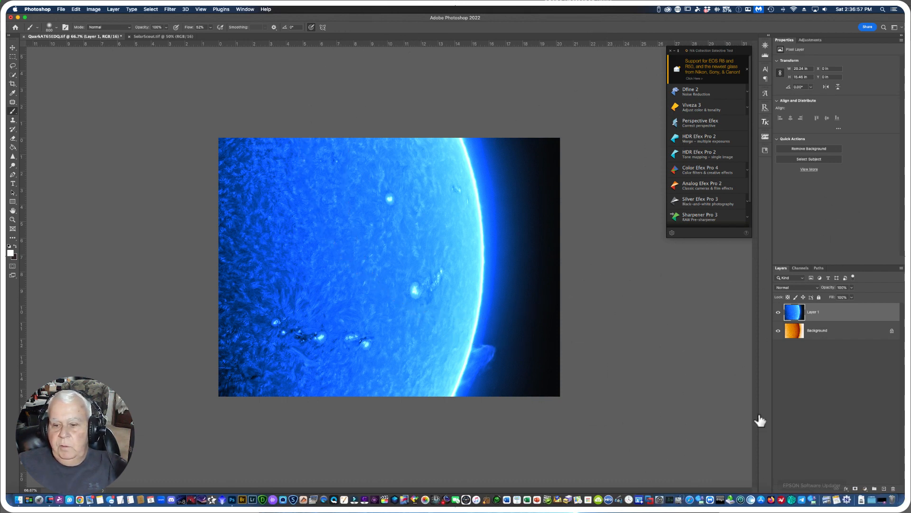
Add a white layer mask to the inverted copy and set the layer's blend mode to Luminosity.
left_click(856, 489)
left_click(801, 312)
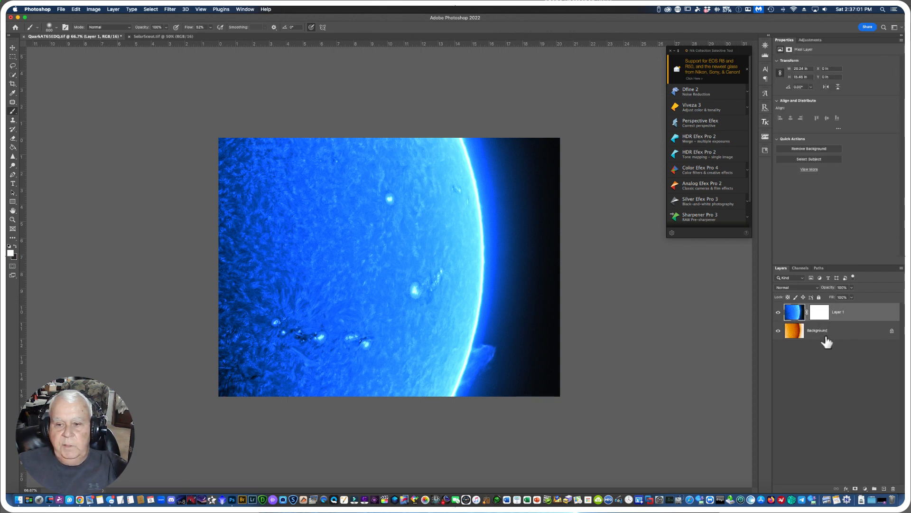
left_click(817, 286)
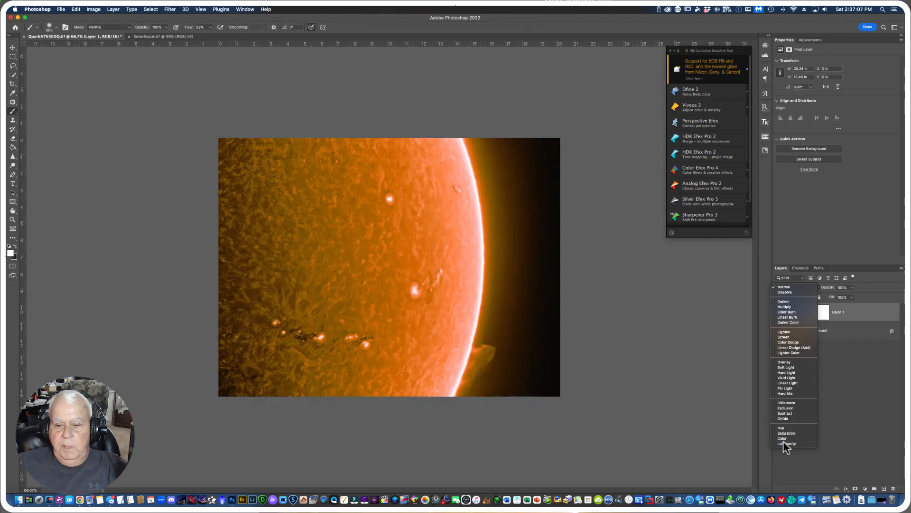
left_click(783, 442)
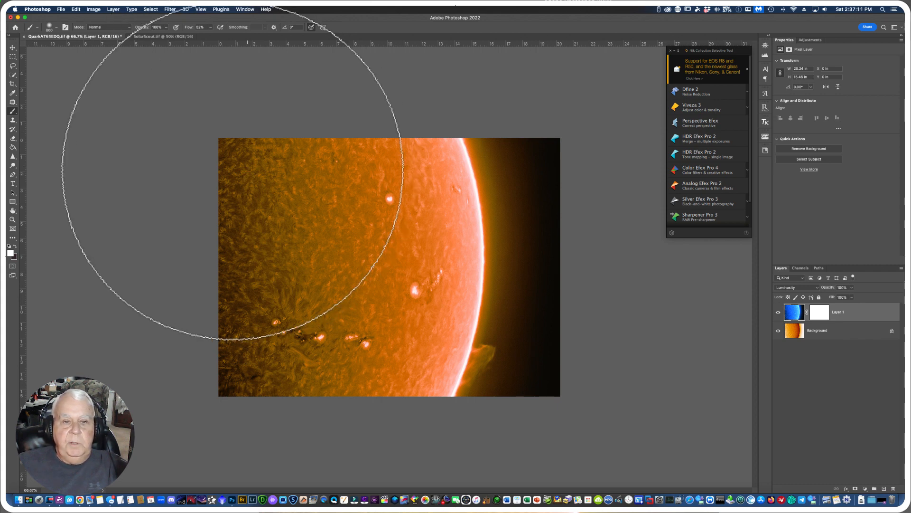
Select the whole solar disk with the Quick Selection tool and expand the selection slightly past the limb.
left_click(13, 76)
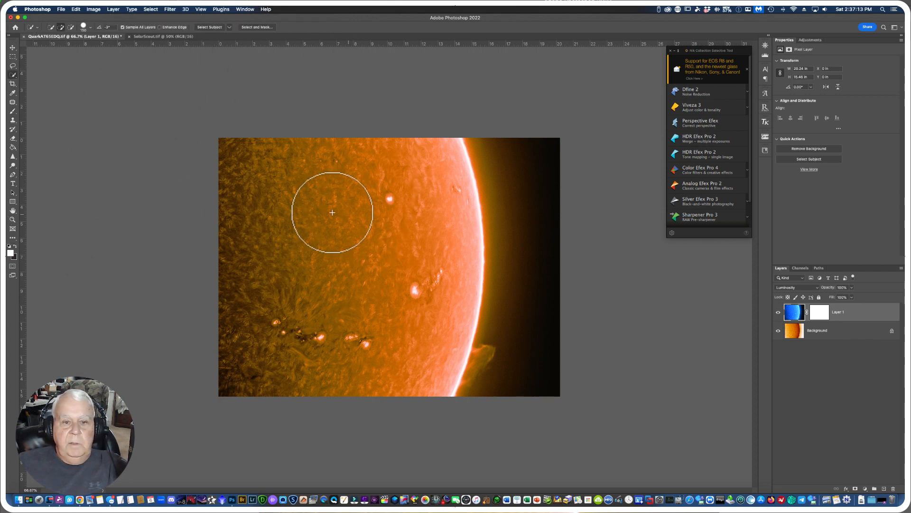
mouse_move(292, 221)
left_mouse_down()
mouse_move(310, 295)
mouse_move(298, 362)
left_mouse_up()
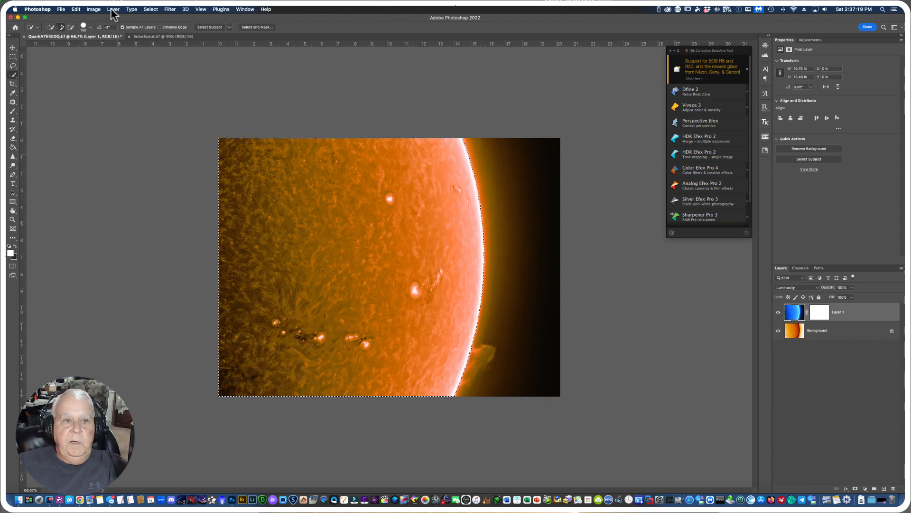
left_click(147, 10)
mouse_move(155, 117)
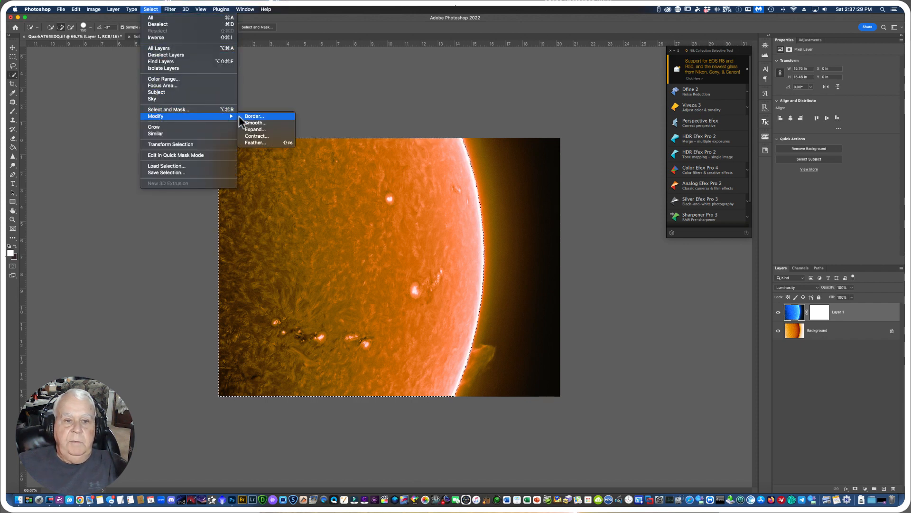
left_click(249, 129)
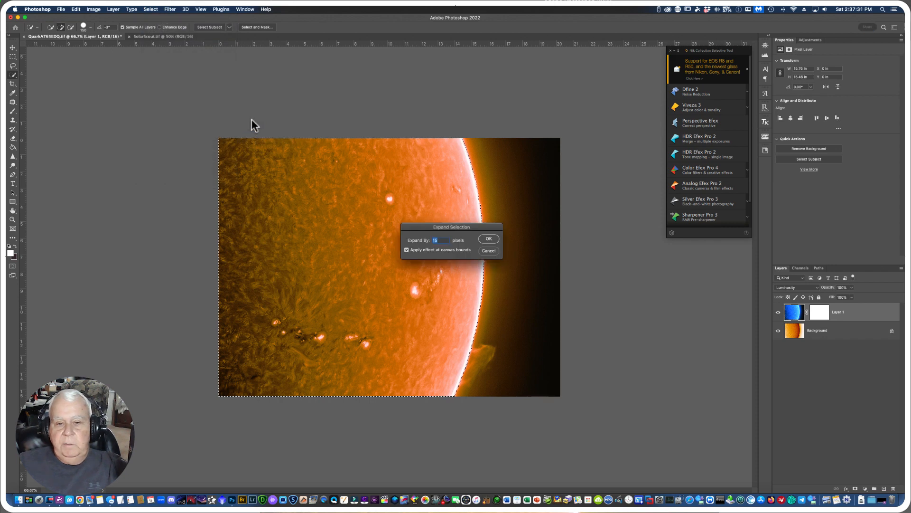
left_click(489, 238)
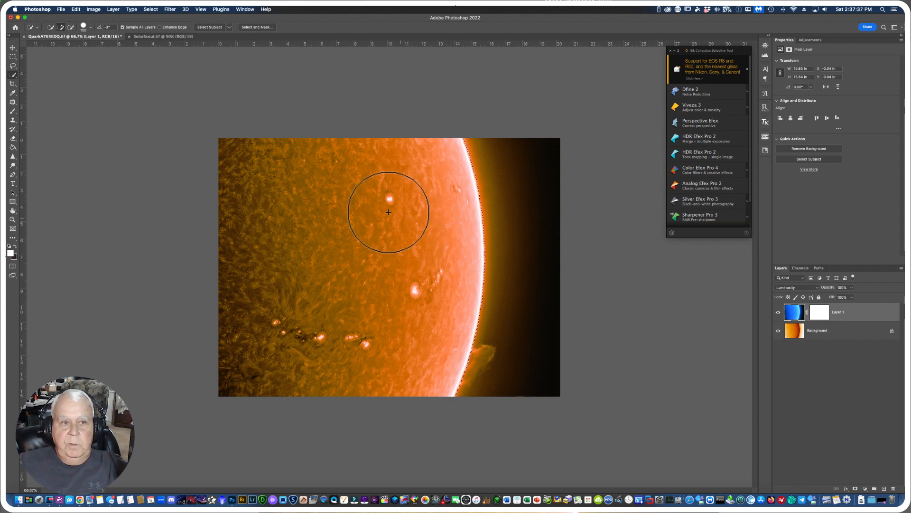
Paint black over the expanded disk selection on the inverted layer's mask and deselect.
left_click(818, 313)
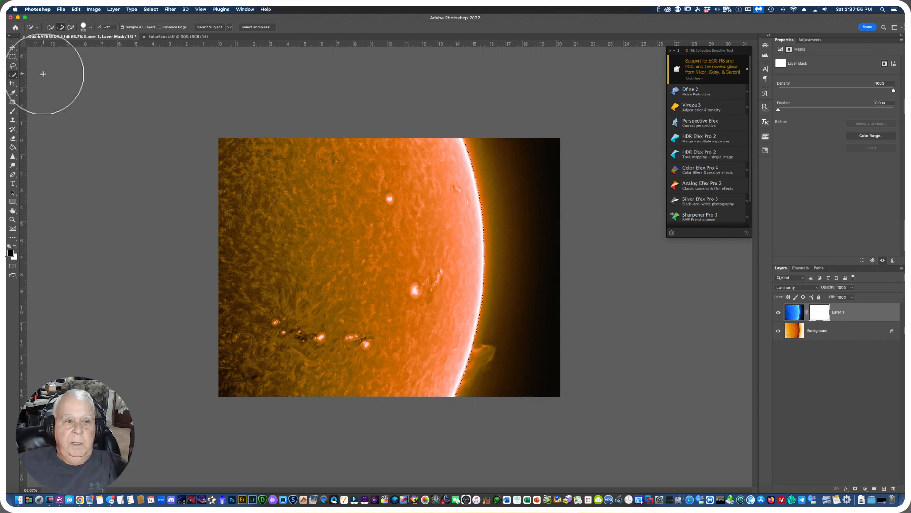
left_click(12, 94)
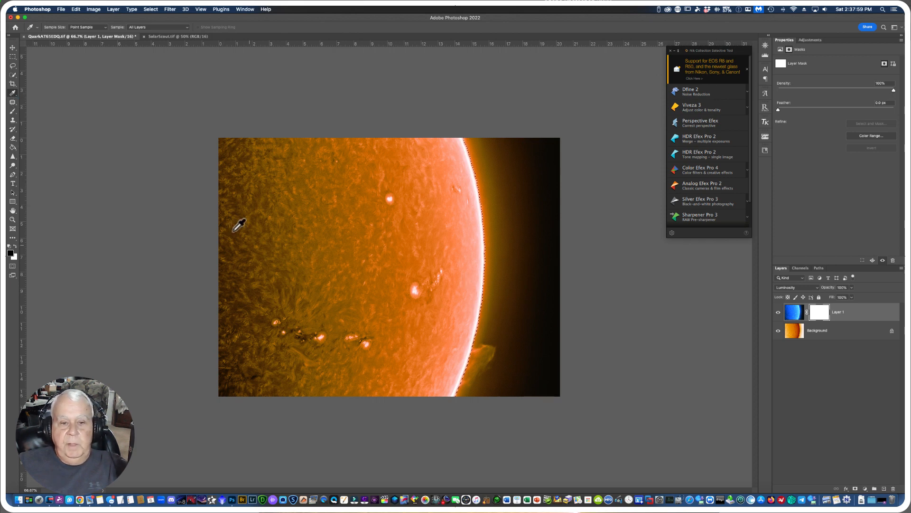
left_click(13, 112)
mouse_move(240, 166)
left_mouse_down()
mouse_move(356, 207)
mouse_move(281, 156)
mouse_move(185, 323)
mouse_move(419, 369)
mouse_move(209, 277)
mouse_move(481, 179)
mouse_move(250, 399)
mouse_move(511, 293)
mouse_move(184, 238)
mouse_move(508, 406)
mouse_move(439, 107)
mouse_move(341, 358)
mouse_move(112, 108)
left_mouse_up()
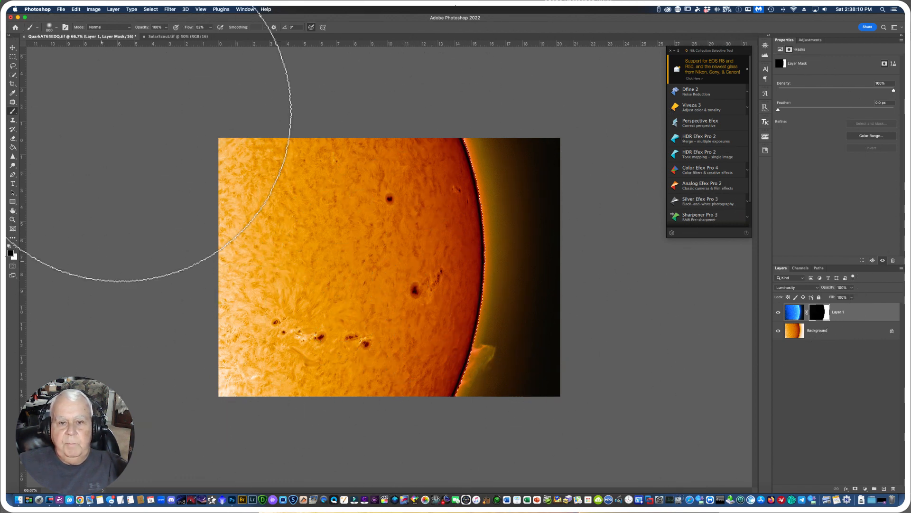
left_click(150, 9)
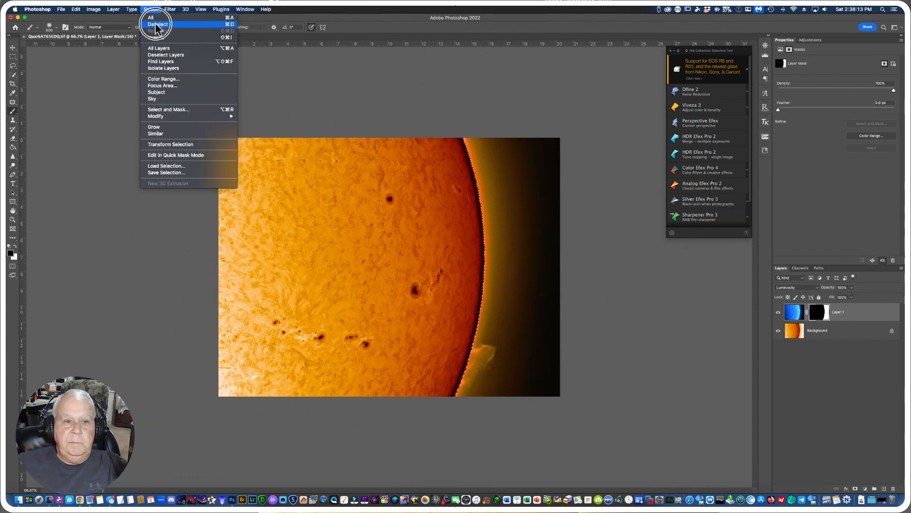
left_click(156, 24)
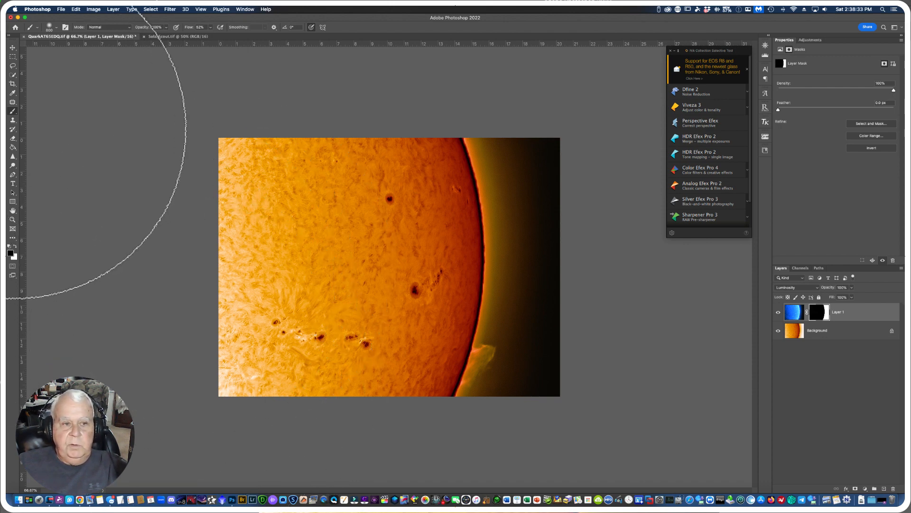
Crop about 2 inches off the left edge of the Sun image and flatten the image.
left_click(12, 84)
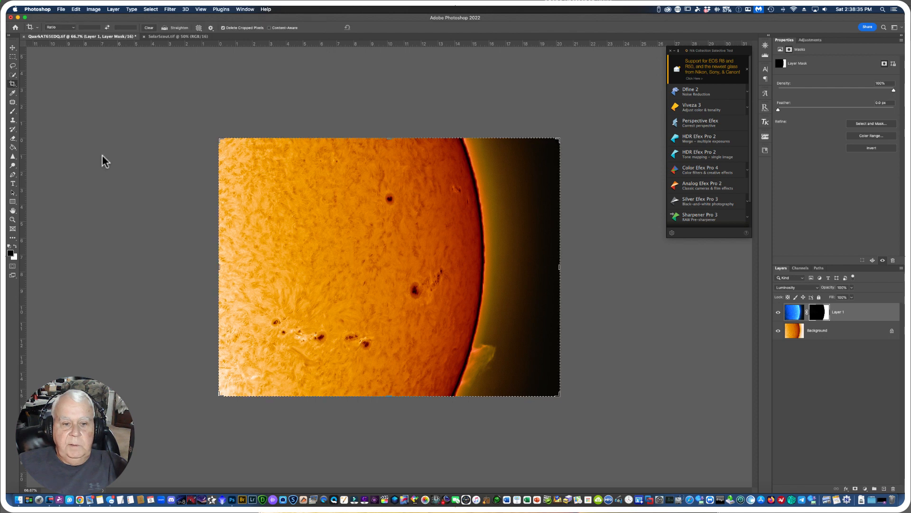
left_click_drag(219, 266, 233, 271)
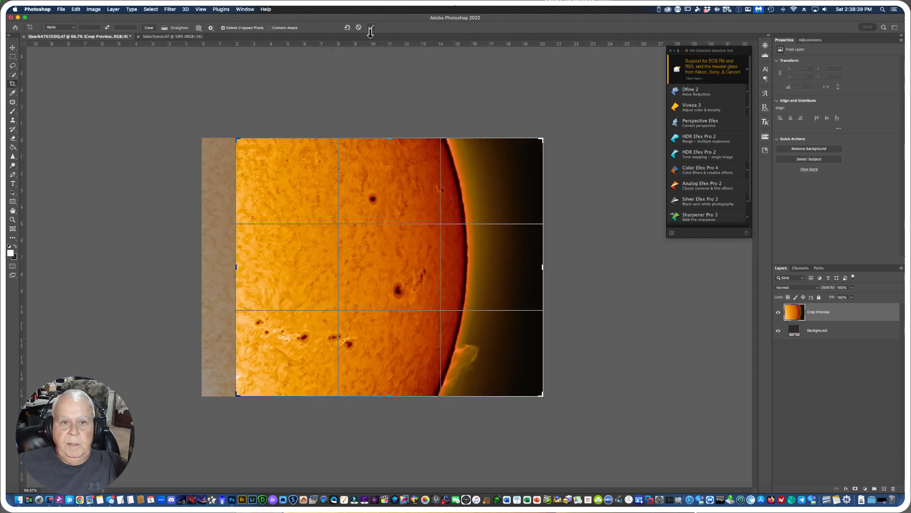
left_click(369, 27)
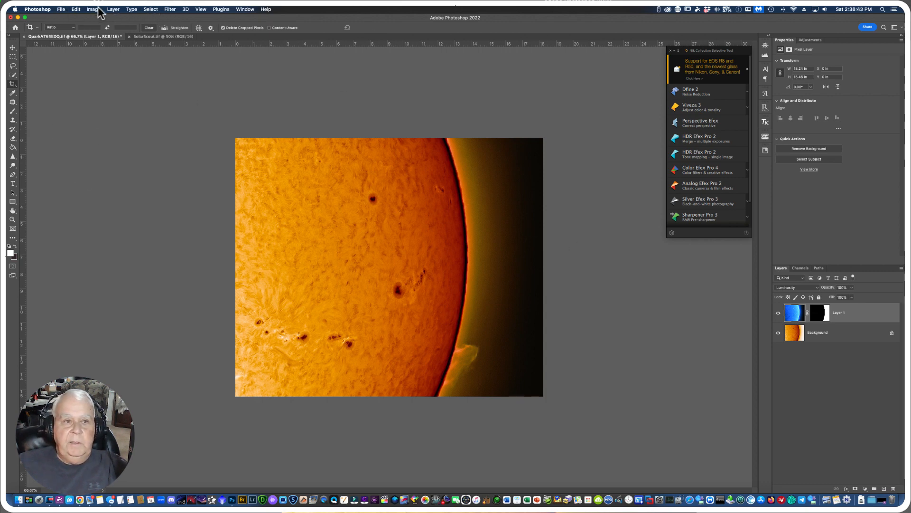
left_click(113, 10)
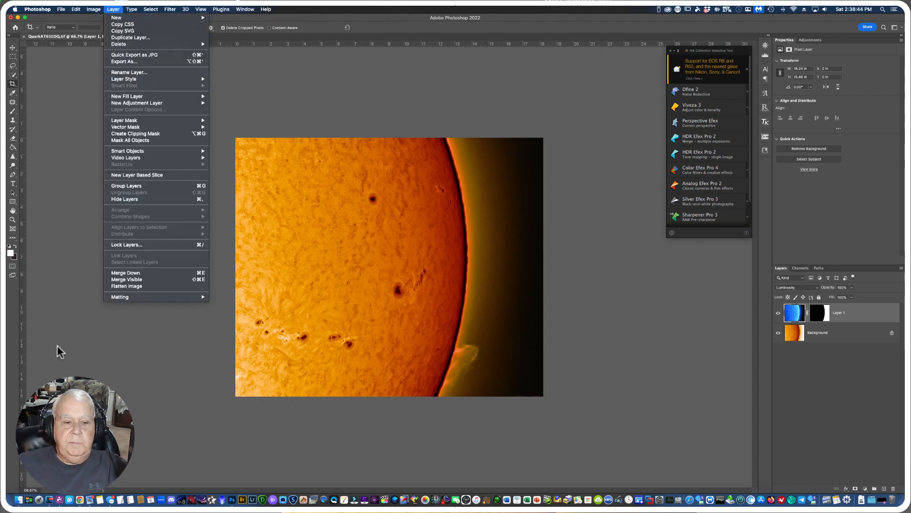
left_click(124, 286)
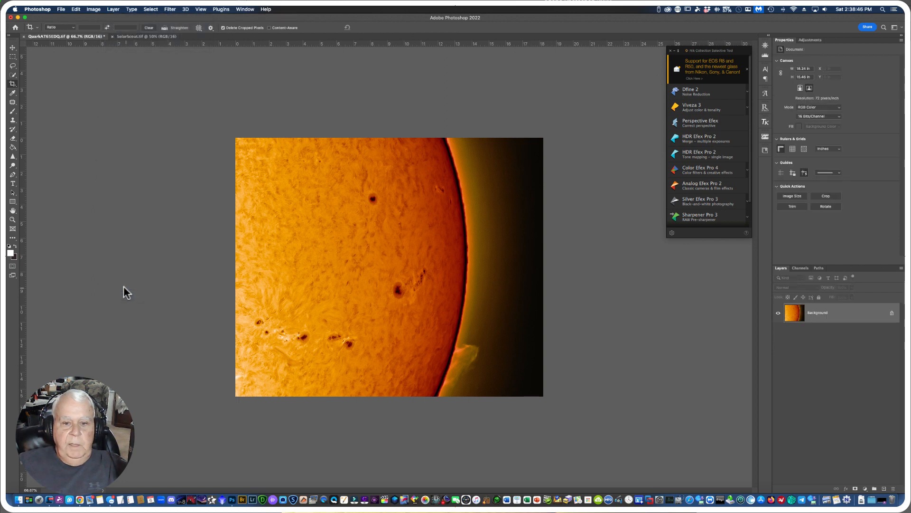
Rotate the whole Sun image 90° counterclockwise and switch from the Crop tool to the Hand tool.
left_click(94, 9)
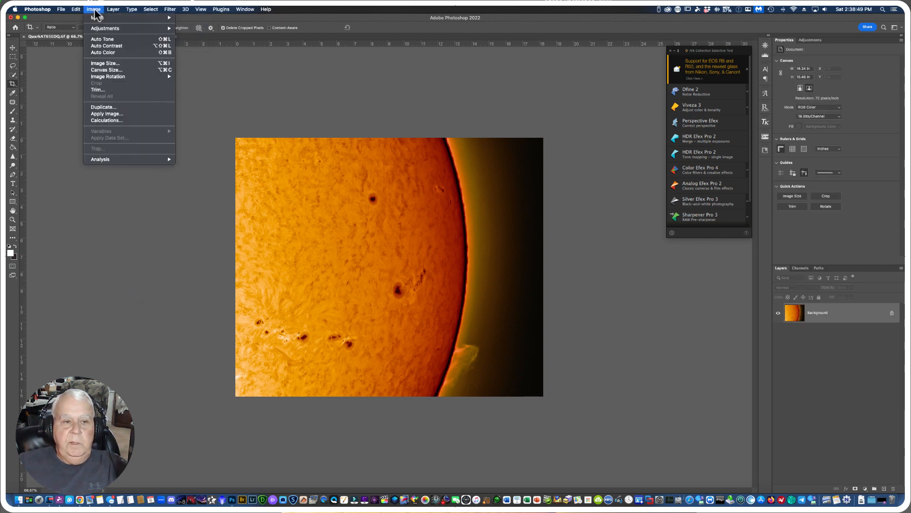
mouse_move(101, 76)
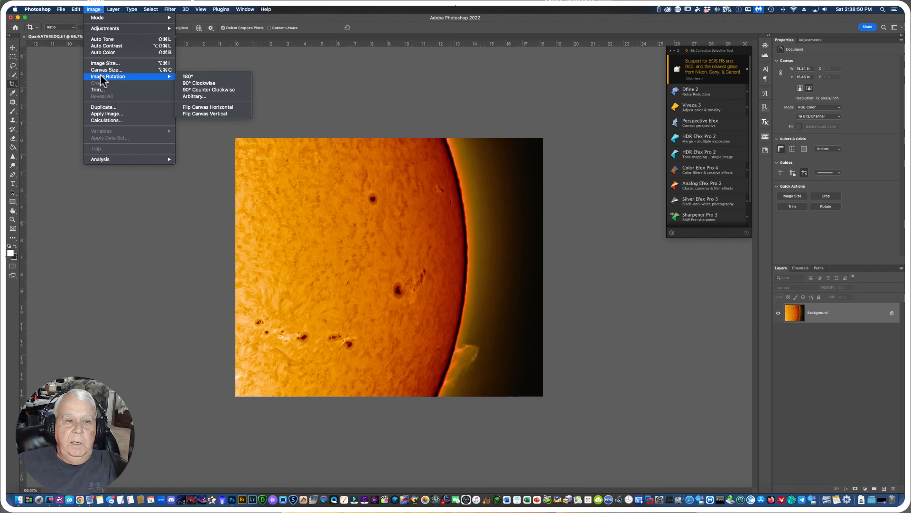
left_click(189, 88)
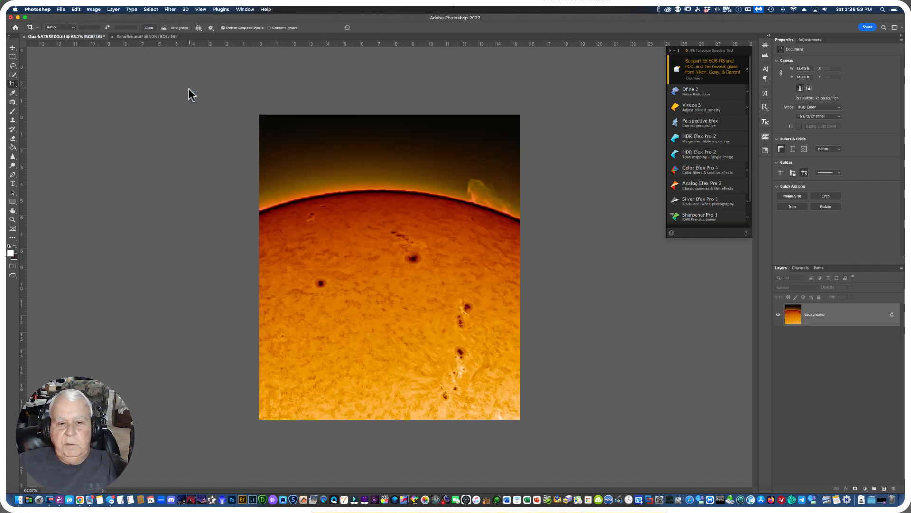
left_click(101, 162)
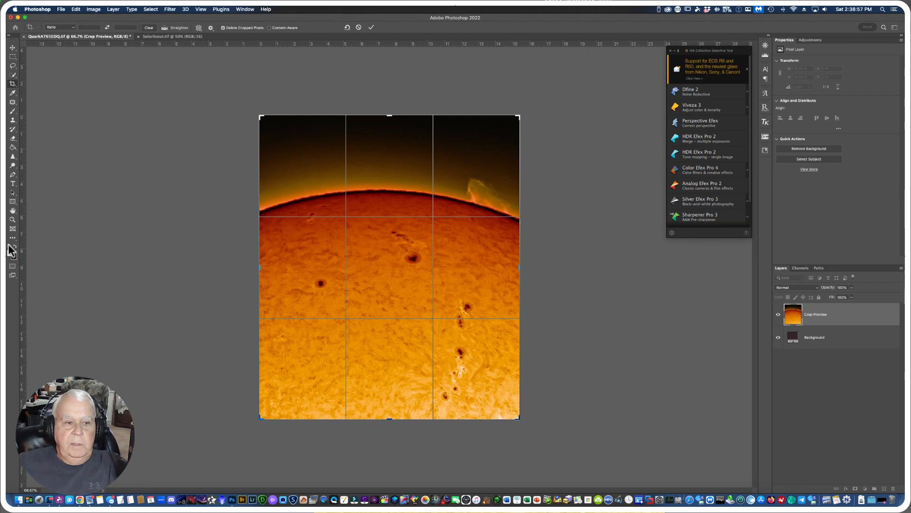
left_click(13, 212)
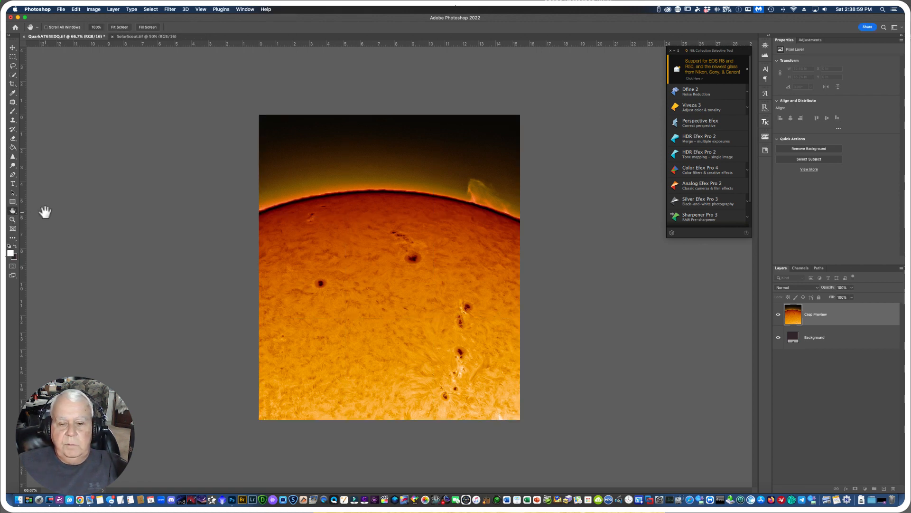
Save the image as the uncompressed TIFF QuarkAT65EDQ.tif in the 2023/5-MAY/5-4-23 Solar folder on the Astro 5 drive.
left_click(61, 10)
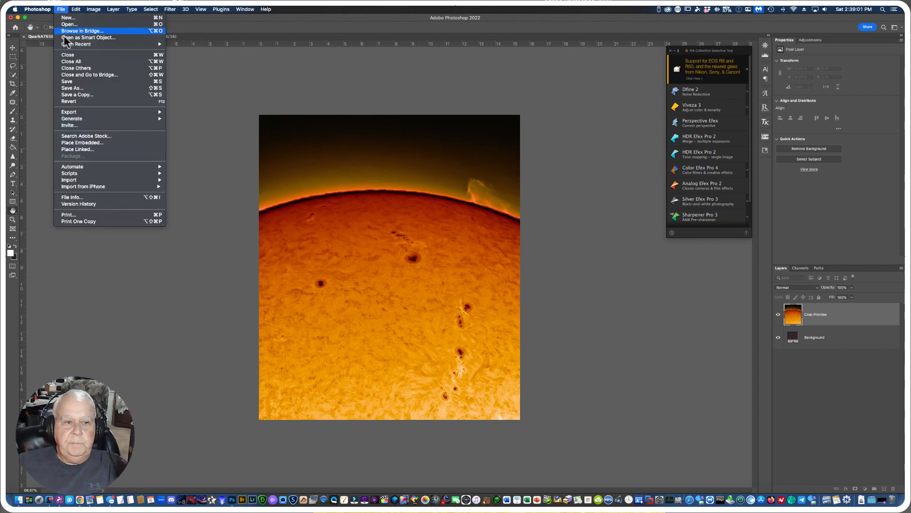
left_click(67, 86)
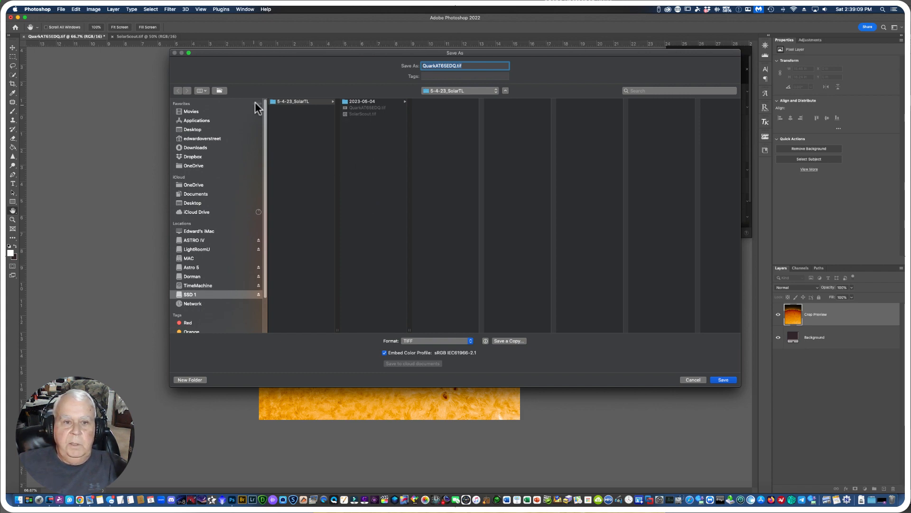
left_click(195, 268)
left_click(287, 102)
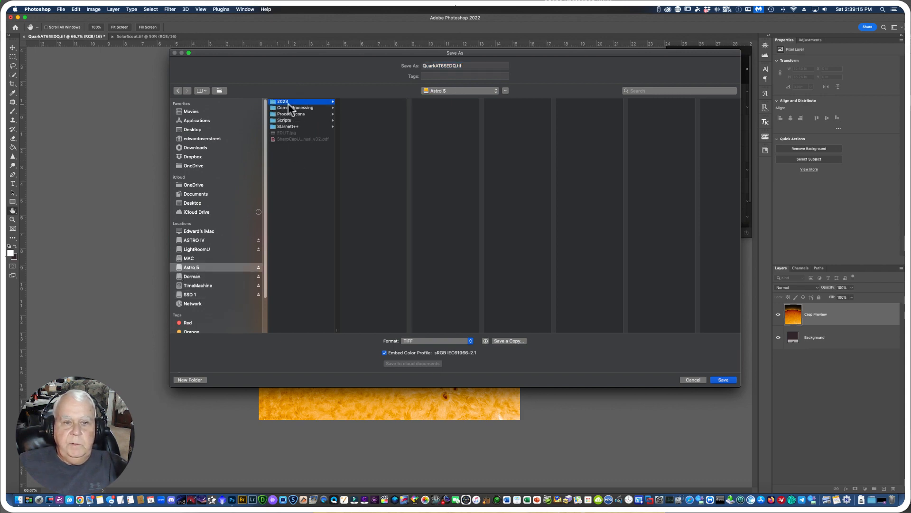
left_click(357, 126)
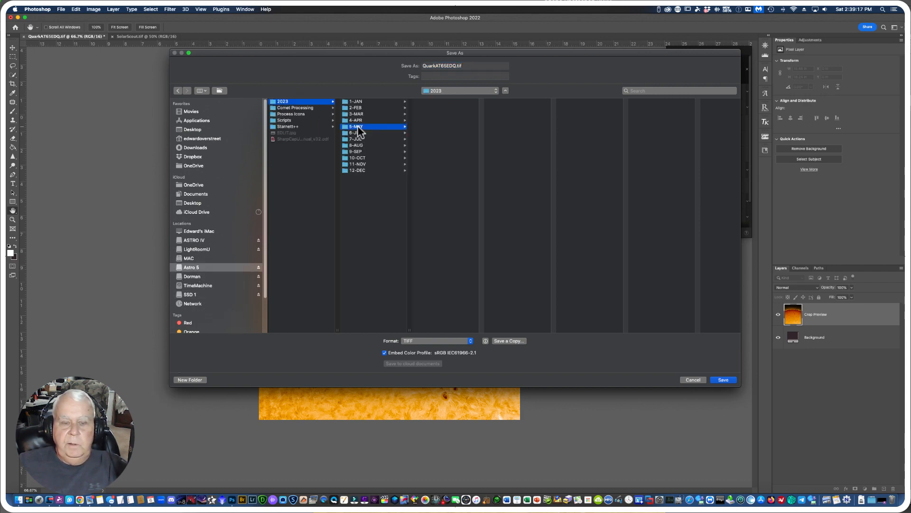
left_click(428, 147)
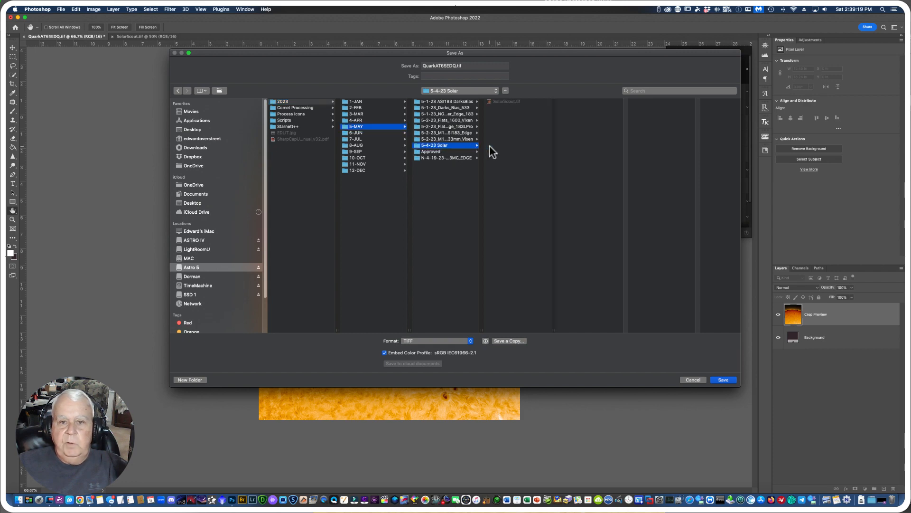
left_click(723, 380)
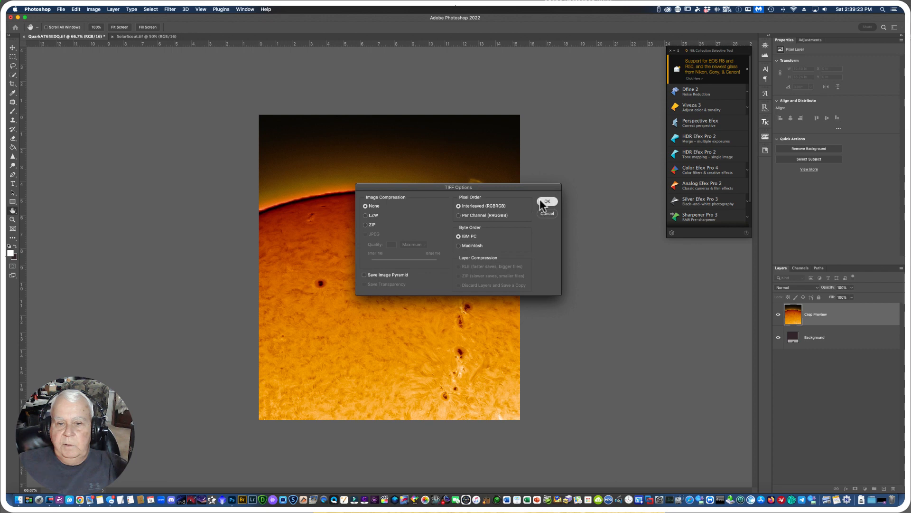
left_click(540, 200)
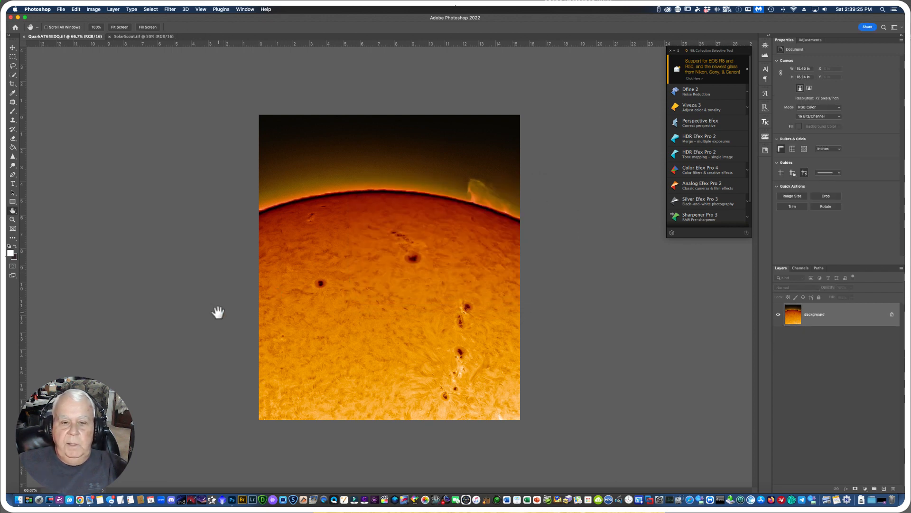